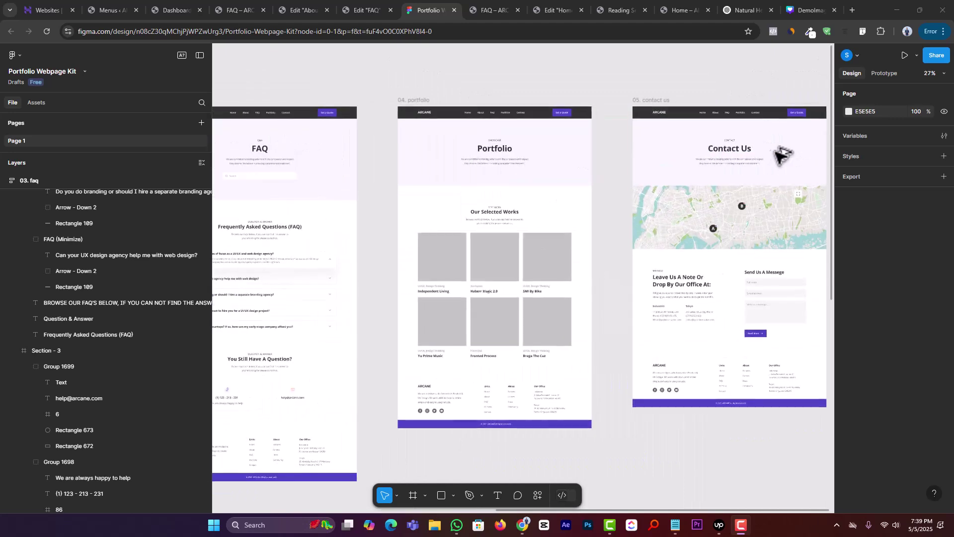
- Examine the 04. portfolio frame in Figma and the FAQ and About Us pages open in Elementor
scroll(375, 228, up, 2)
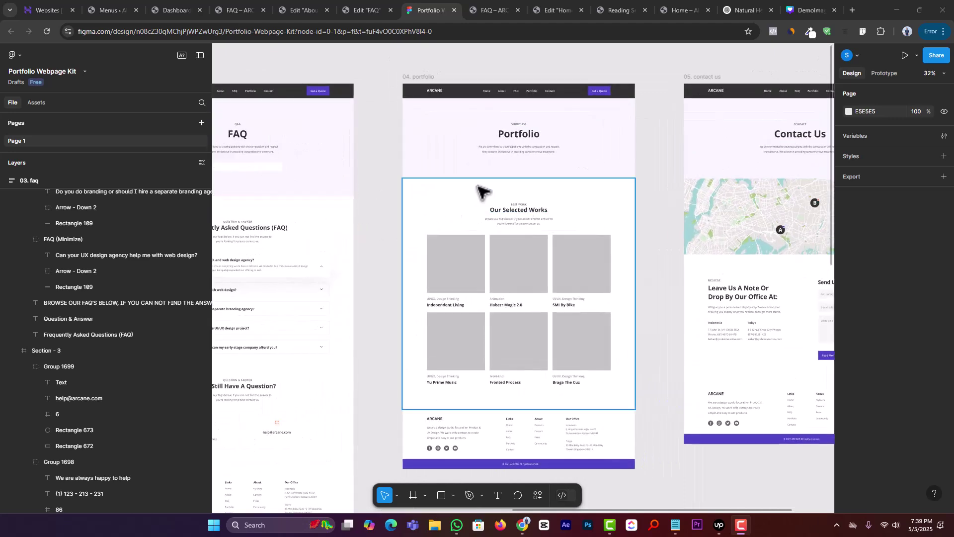
scroll(551, 234, up, 2)
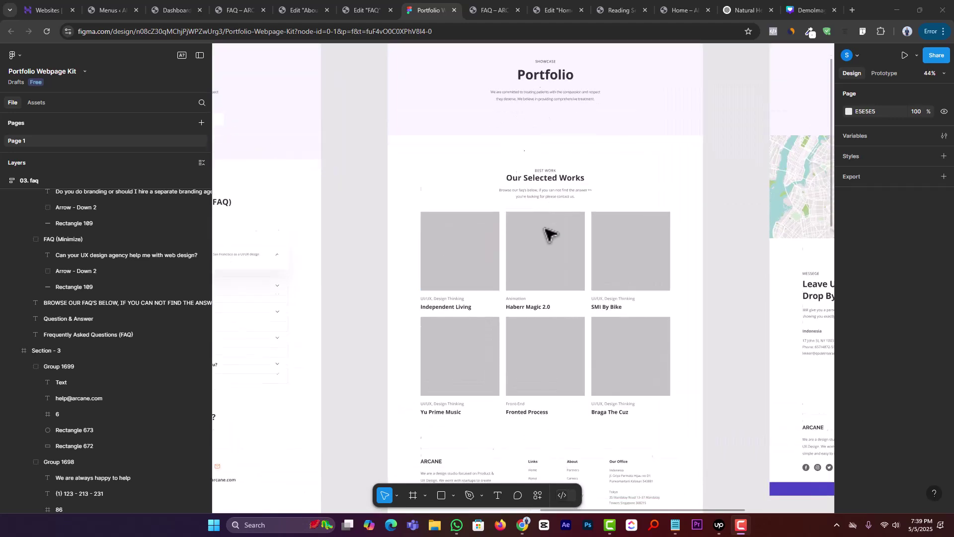
scroll(547, 234, down, 3)
scroll(547, 234, up, 3)
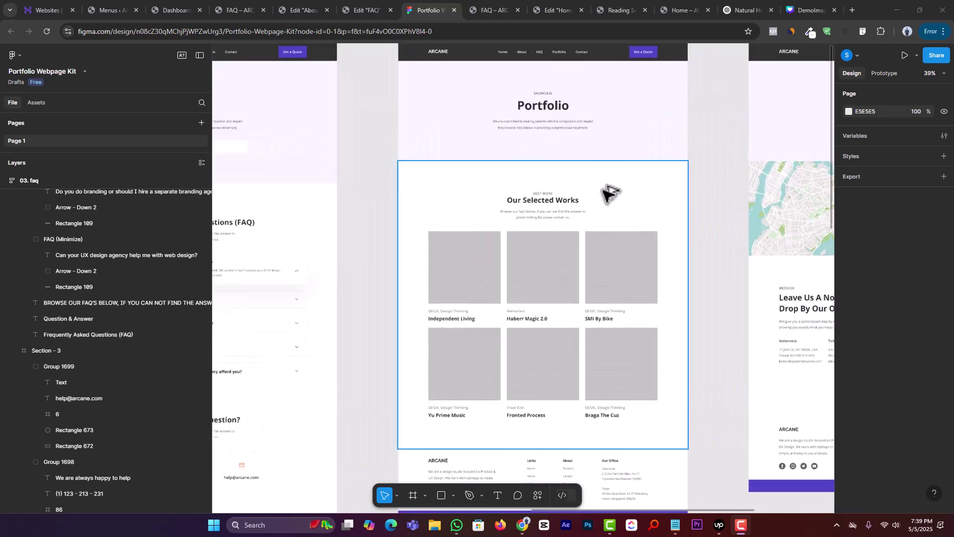
scroll(591, 164, up, 2)
scroll(547, 183, up, 1)
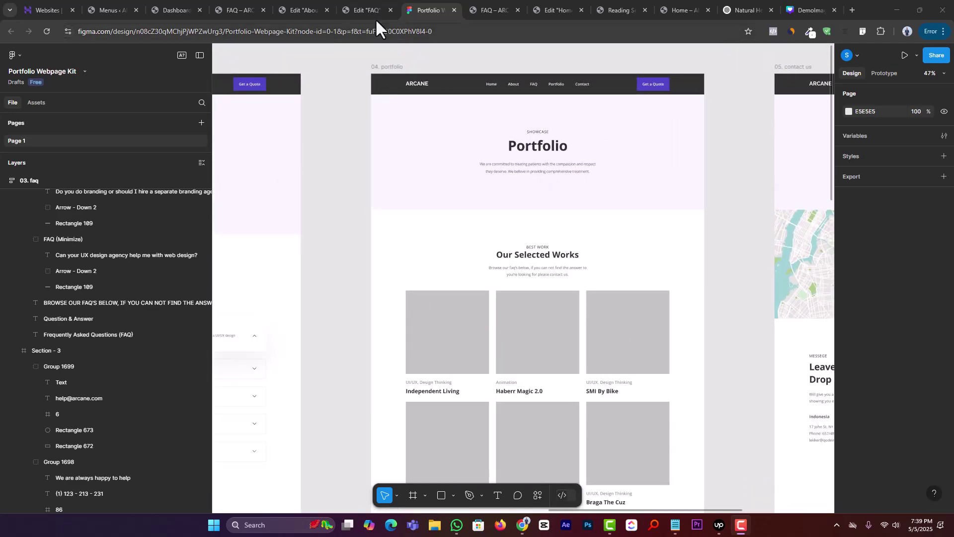
click(365, 1)
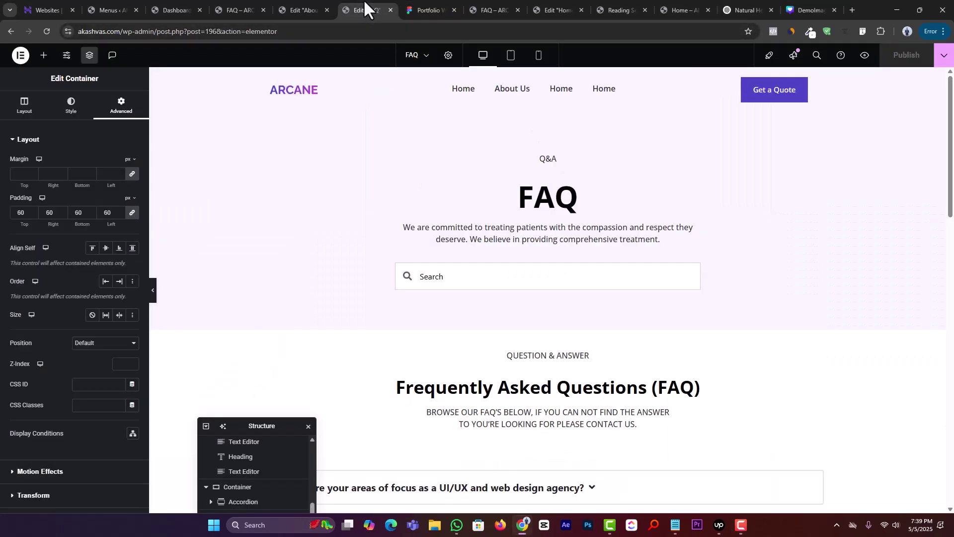
click(315, 6)
scroll(452, 154, up, 5)
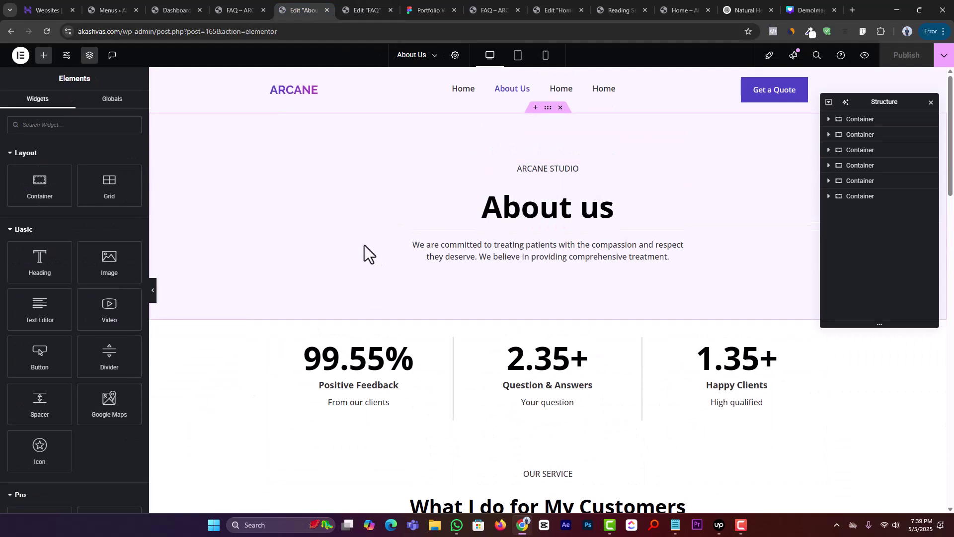
- Close the FAQ preview page and start a new WordPress page in a separate tab from the dashboard
click(255, 9)
click(263, 10)
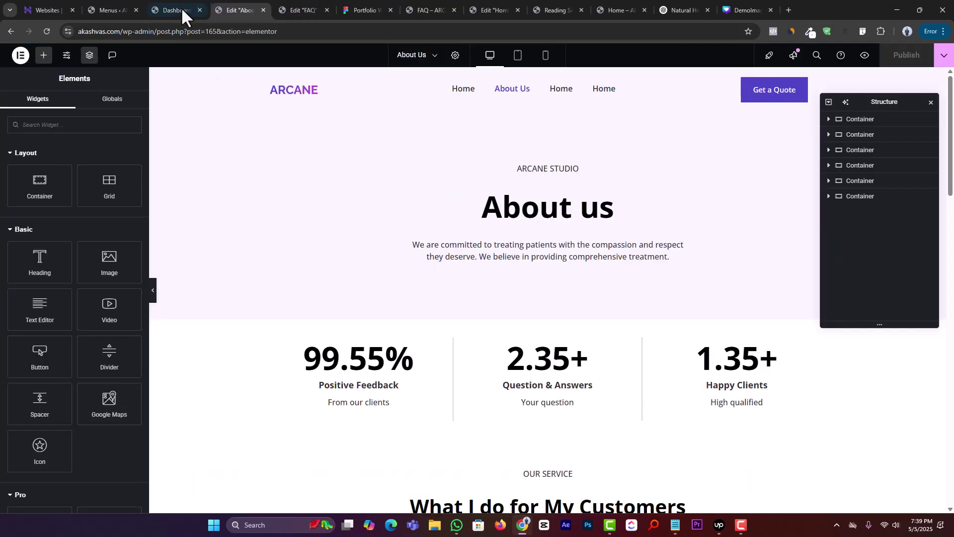
click(181, 7)
mouse_move(52, 170)
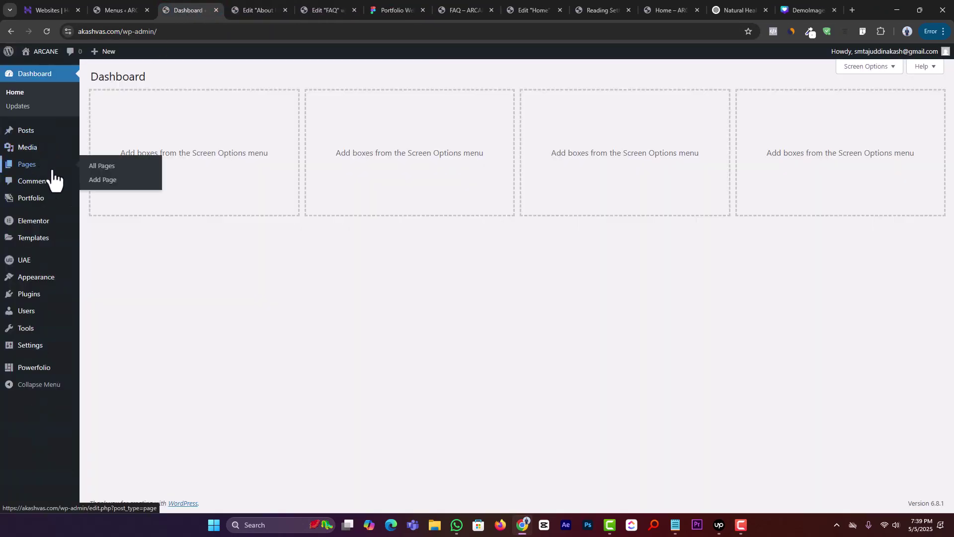
middle_click(100, 180)
click(251, 1)
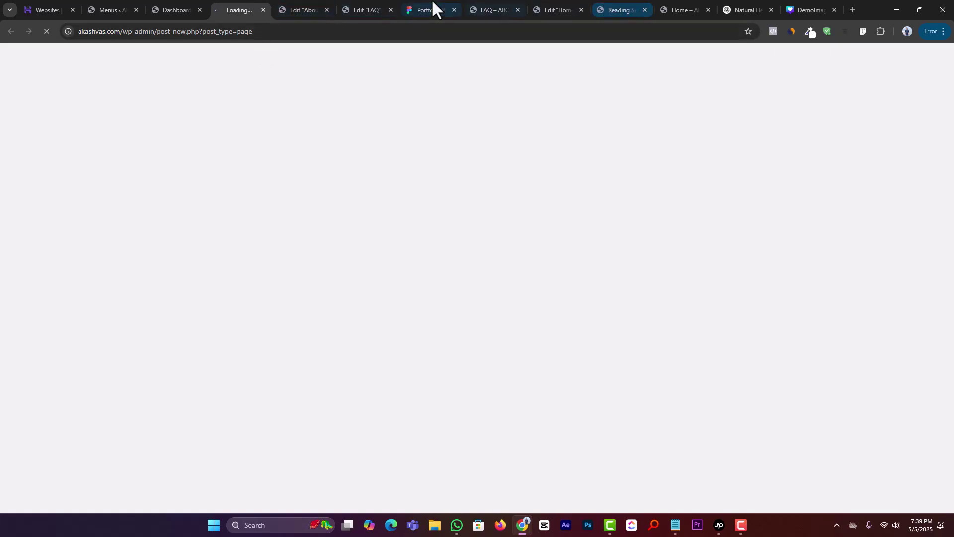
- Title the new page "portfolio", taking the wording from the Figma portfolio heading, and publish it
drag(434, 7, 327, 7)
click(555, 155)
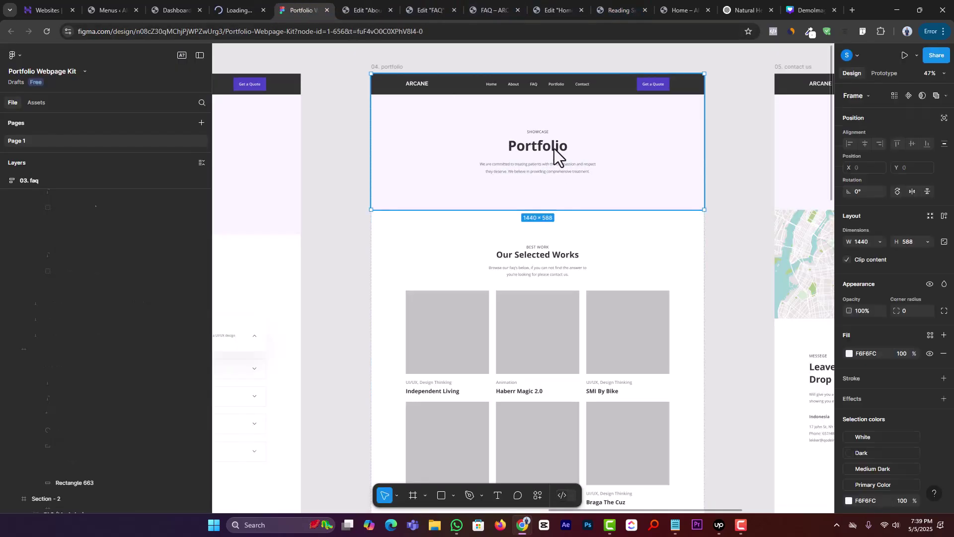
double_click(555, 149)
click(231, 8)
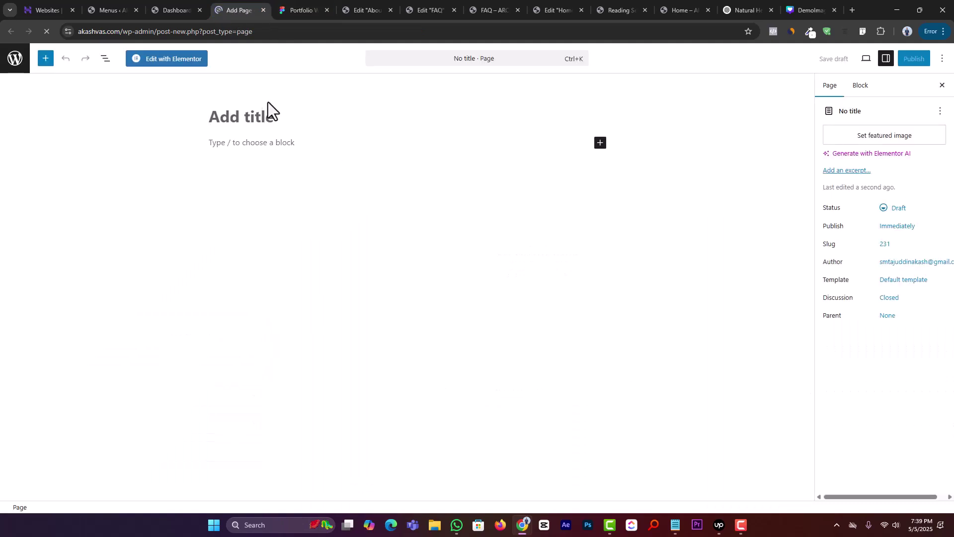
text(portfolio)
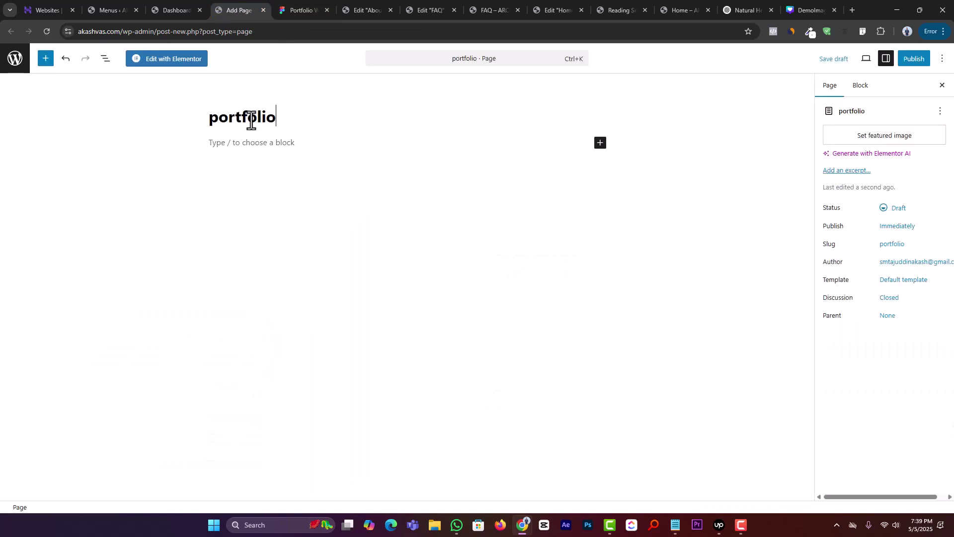
click(916, 60)
click(912, 60)
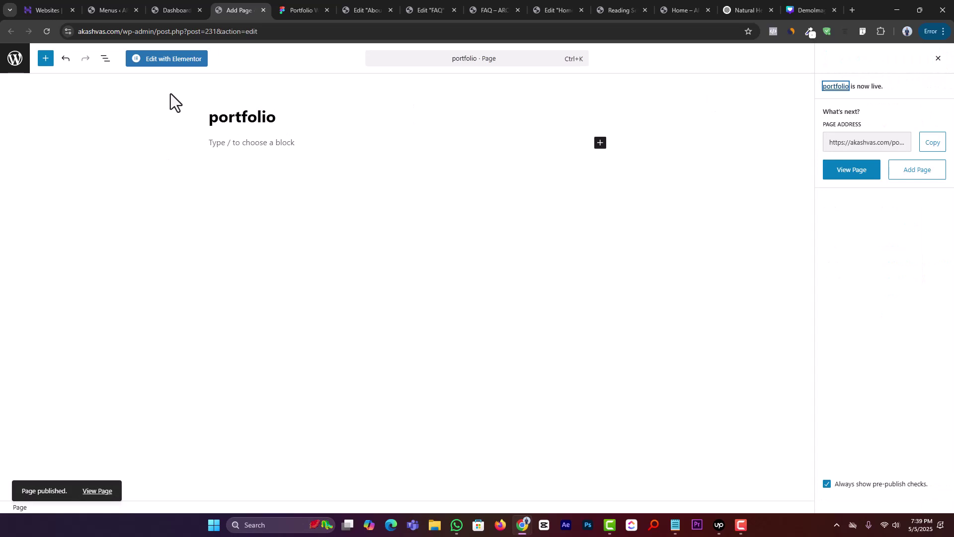
- Open the portfolio page in Elementor, set its page layout to Elementor Full Width, and publish it
click(169, 63)
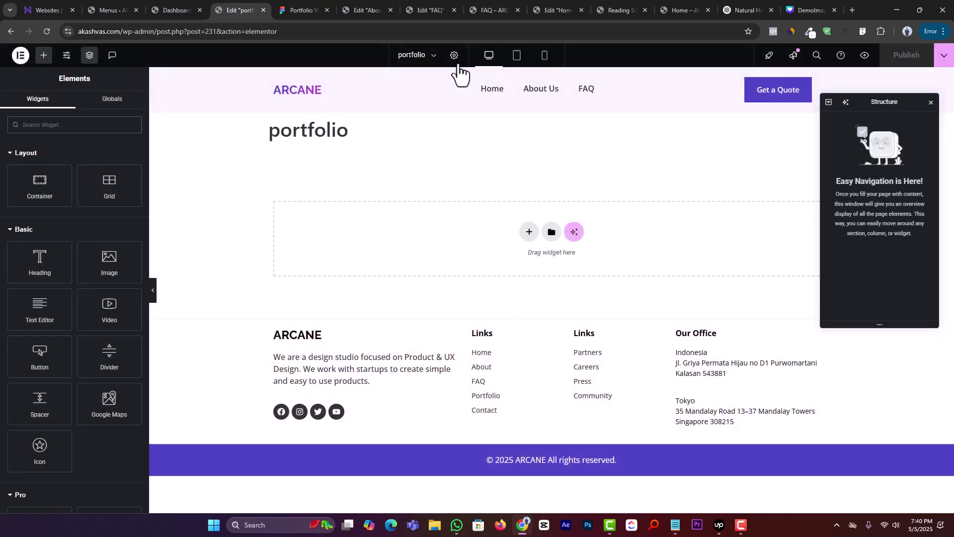
click(454, 56)
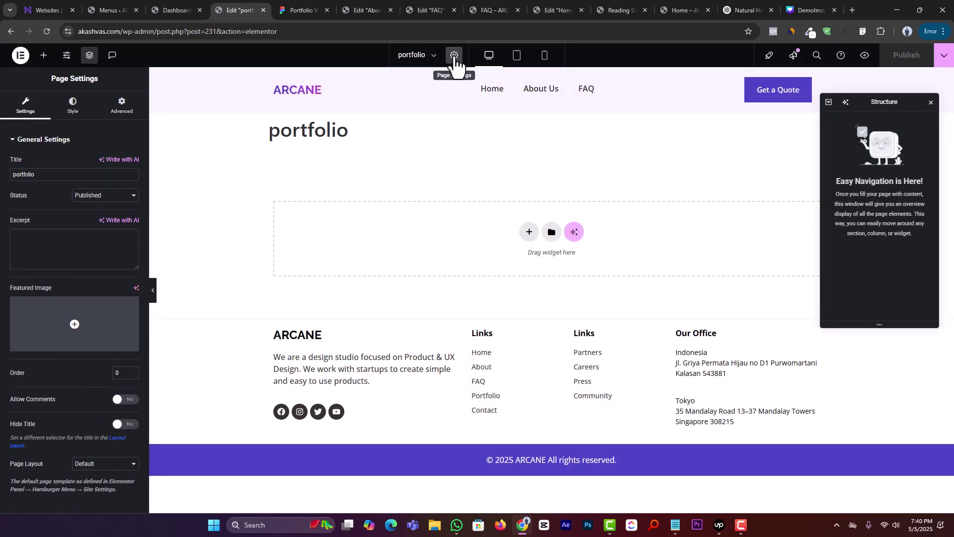
click(98, 465)
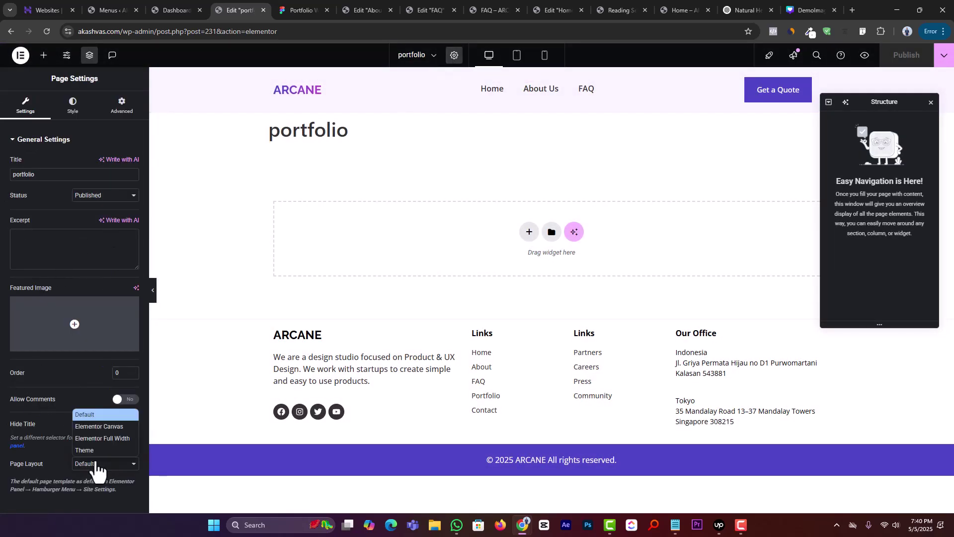
click(101, 437)
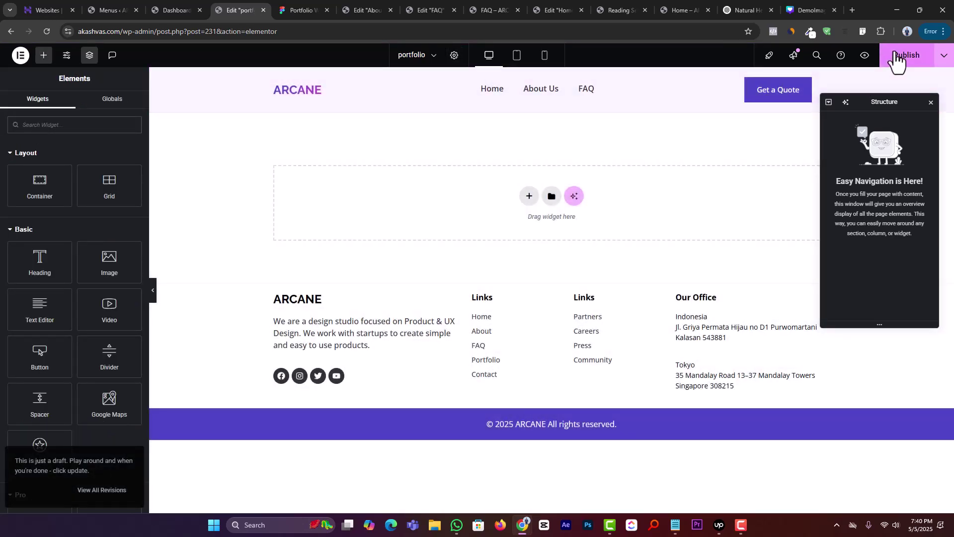
click(901, 55)
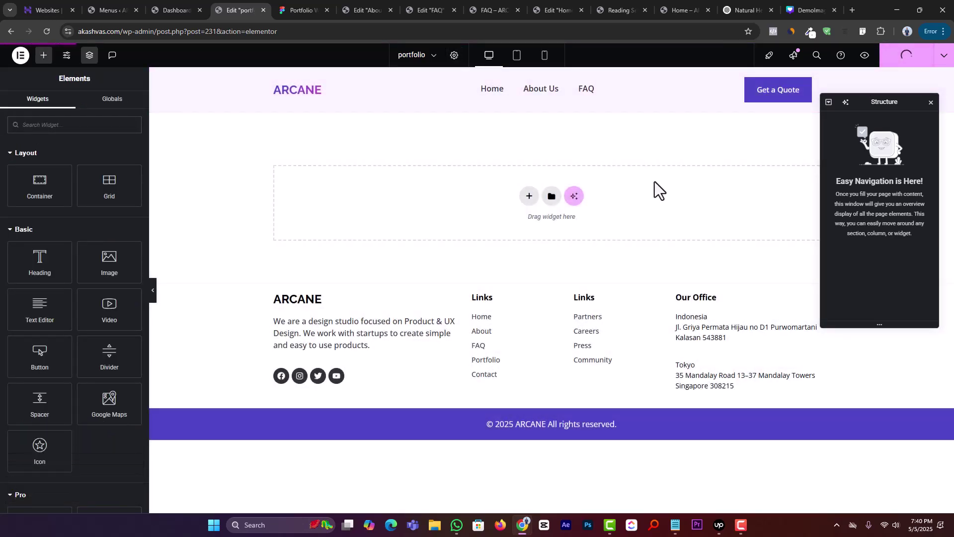
- Save the About Us page's hero container to the template library as "About_Hero_section", using the Figma portfolio hero as reference
click(349, 8)
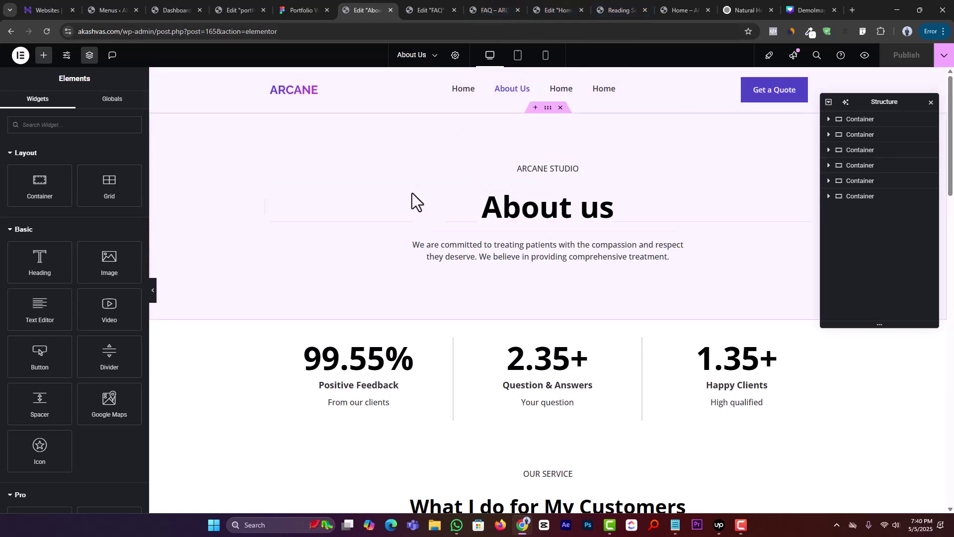
click(301, 10)
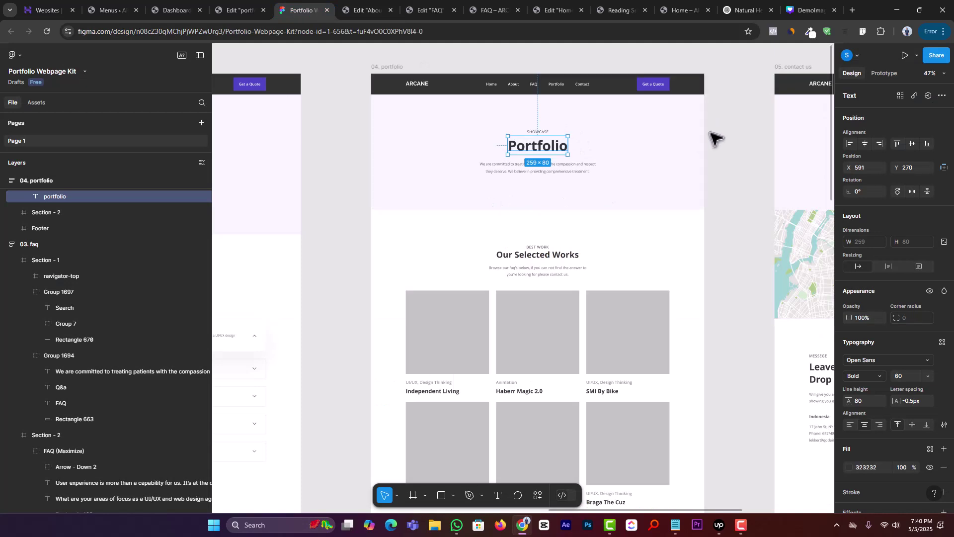
click(675, 145)
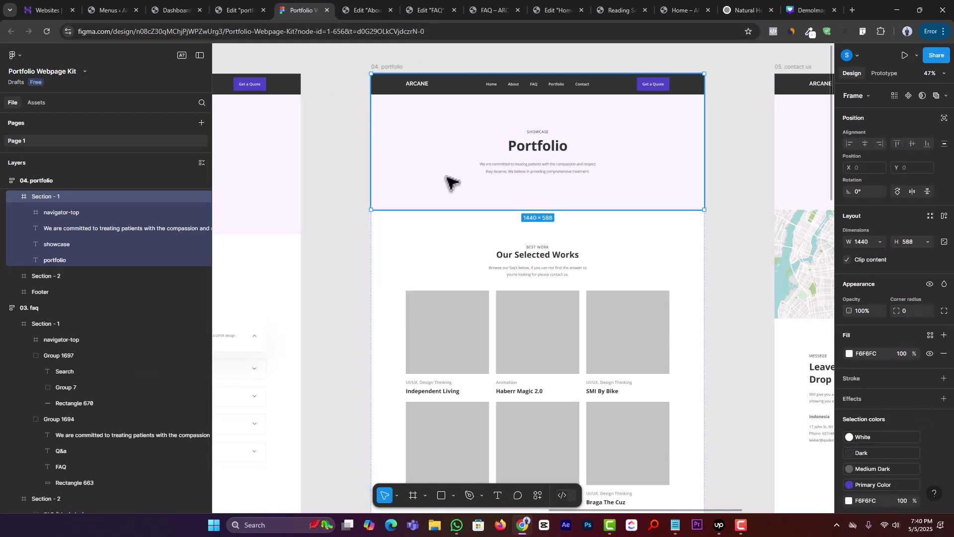
click(348, 10)
click(549, 113)
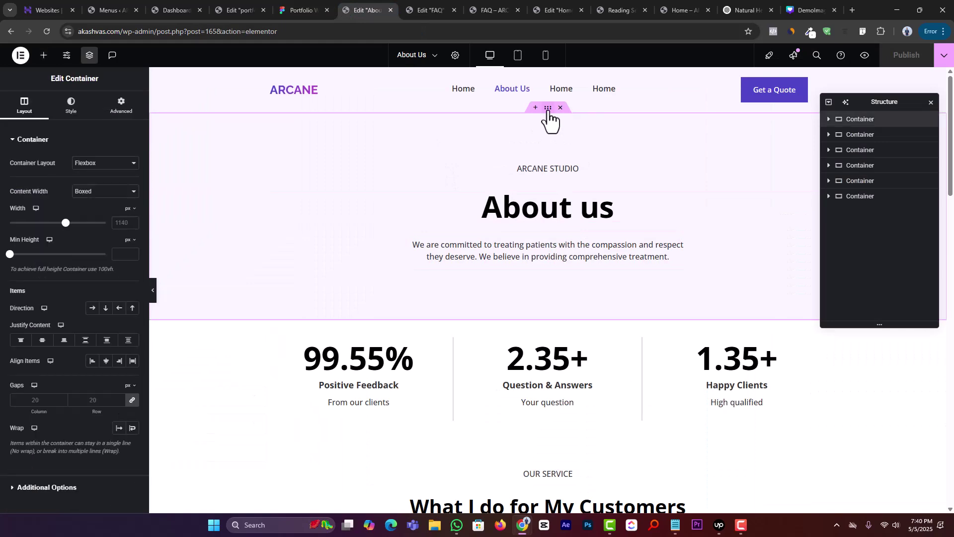
right_click(549, 110)
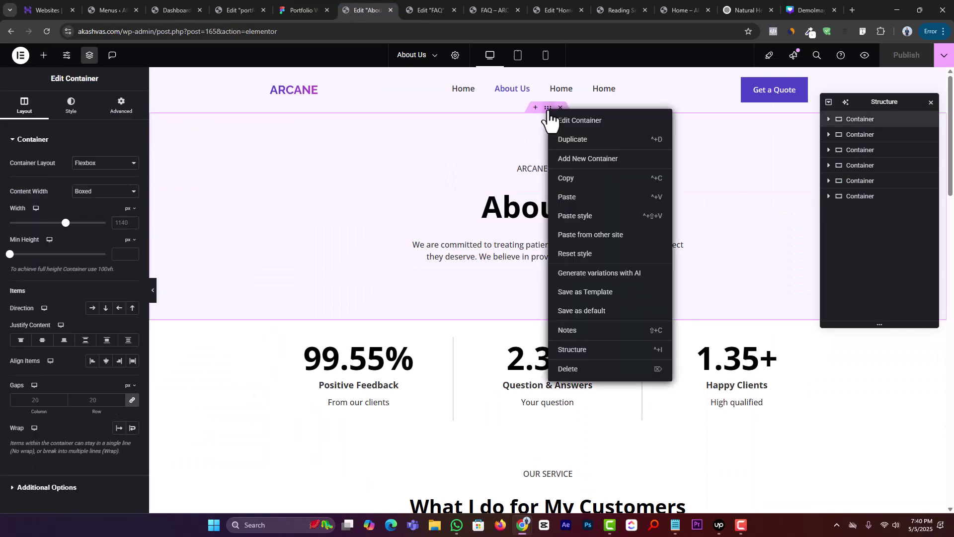
click(592, 293)
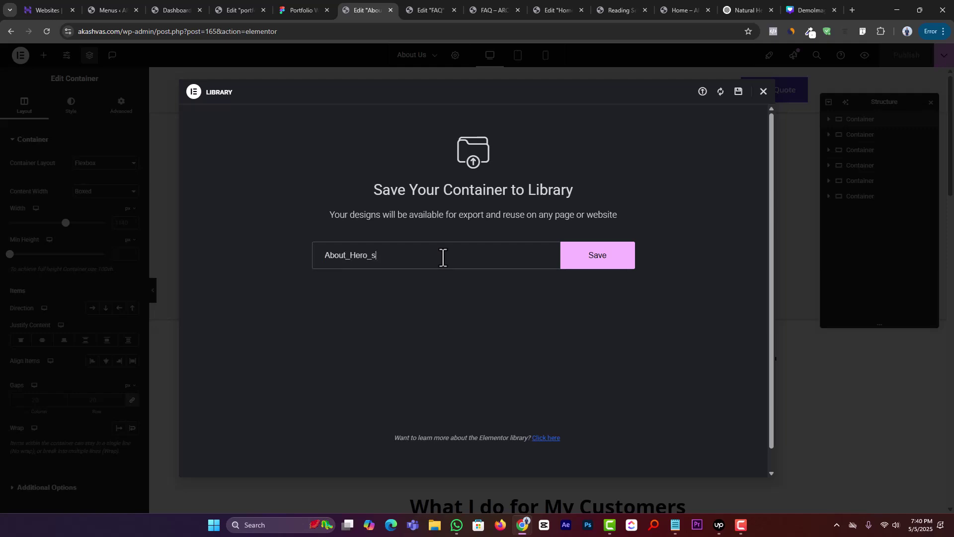
click(591, 267)
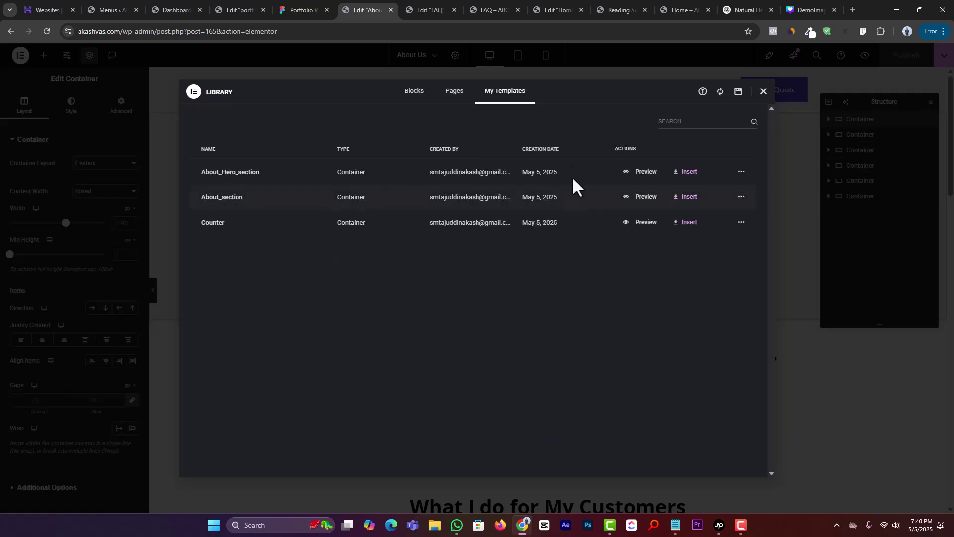
click(764, 92)
- Insert the saved About_Hero_section template into the portfolio page without applying its settings
click(246, 1)
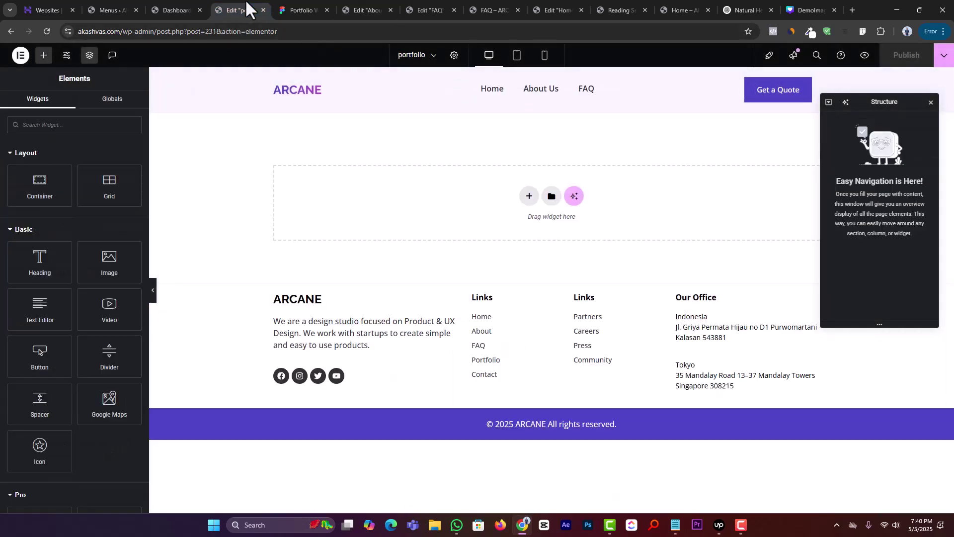
click(549, 198)
click(506, 95)
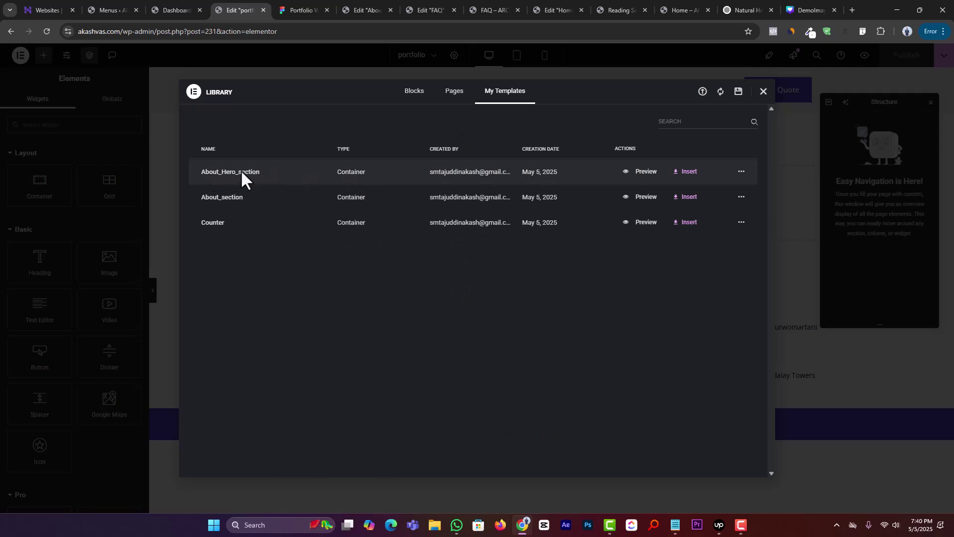
click(685, 172)
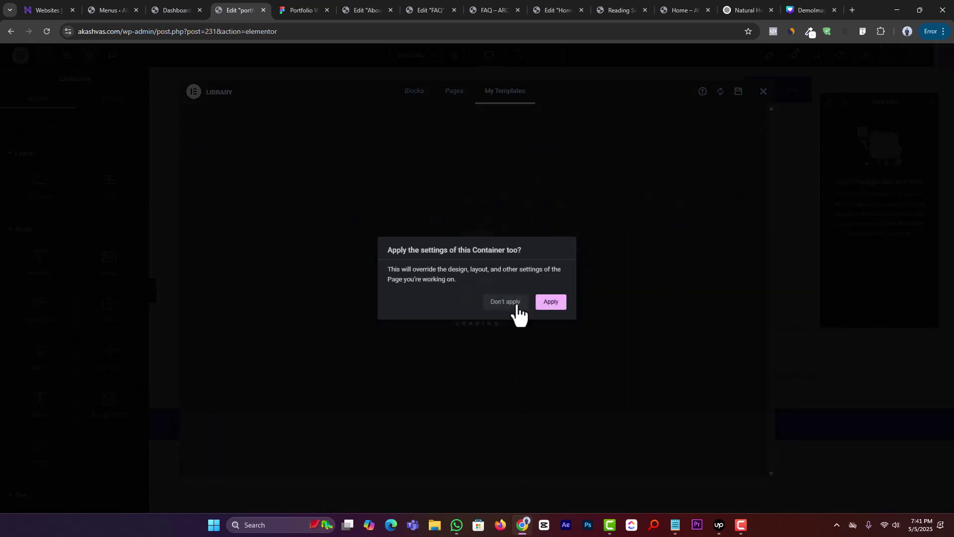
click(517, 304)
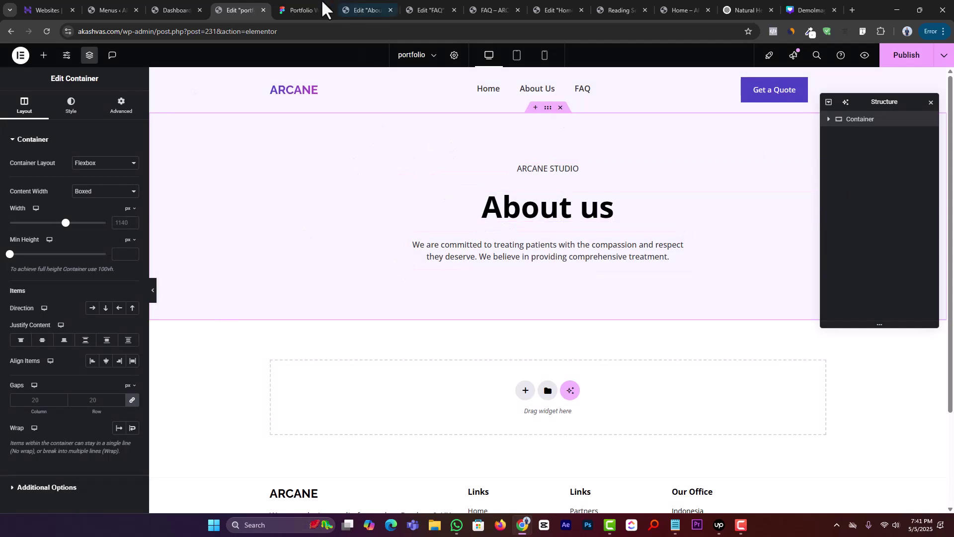
- Replace the small text above the hero heading with "showcase" from the Figma design and adjust its typography
click(306, 10)
scroll(544, 137, up, 5)
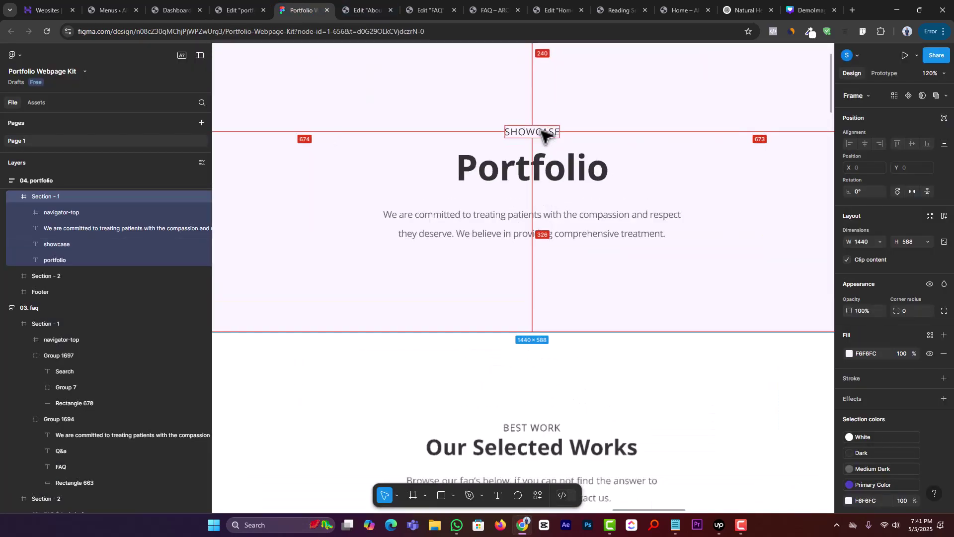
click(545, 135)
click(238, 10)
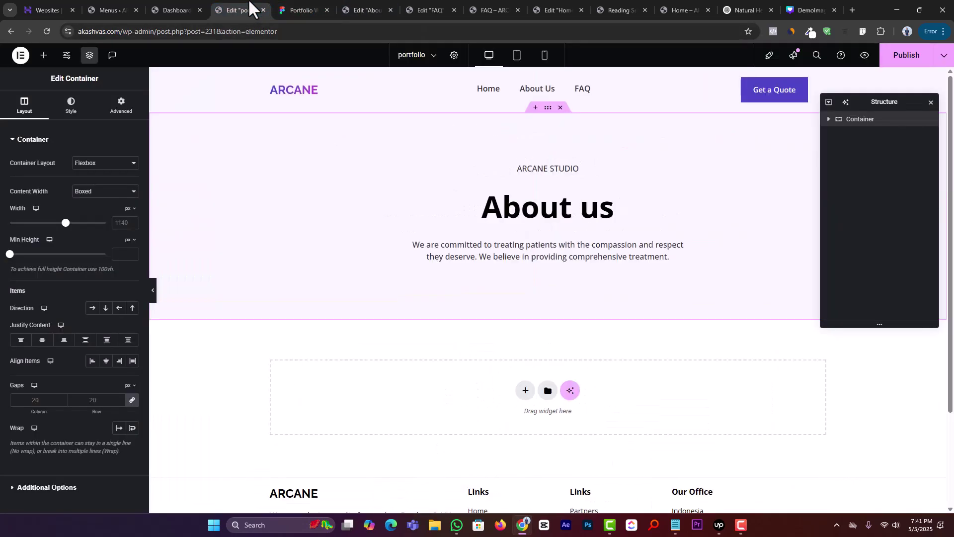
click(553, 171)
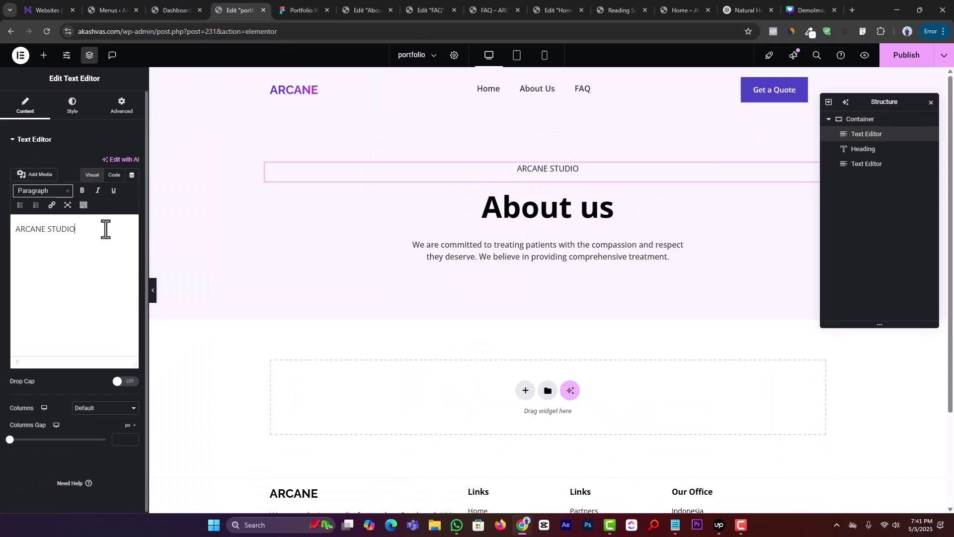
key(ctrl+a)
text(showcase)
click(74, 108)
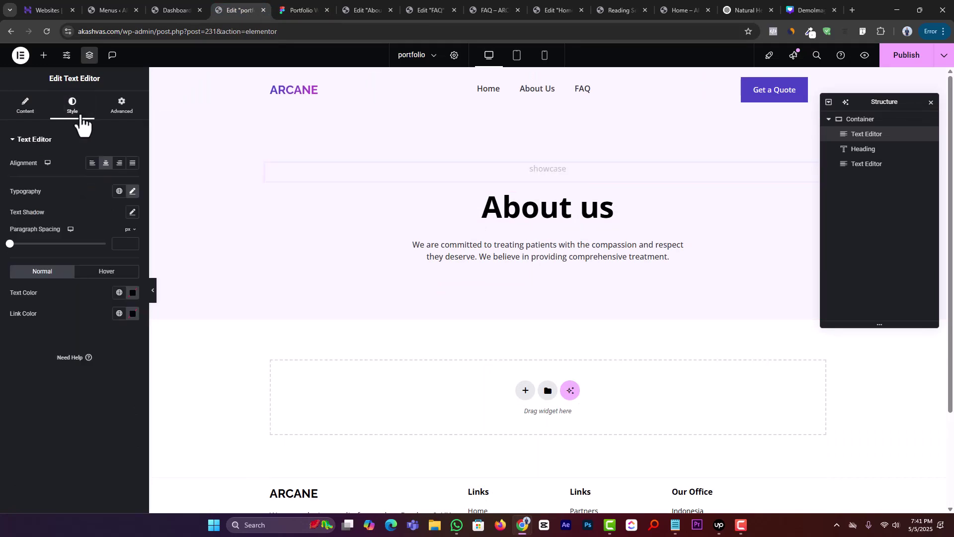
click(132, 192)
click(97, 307)
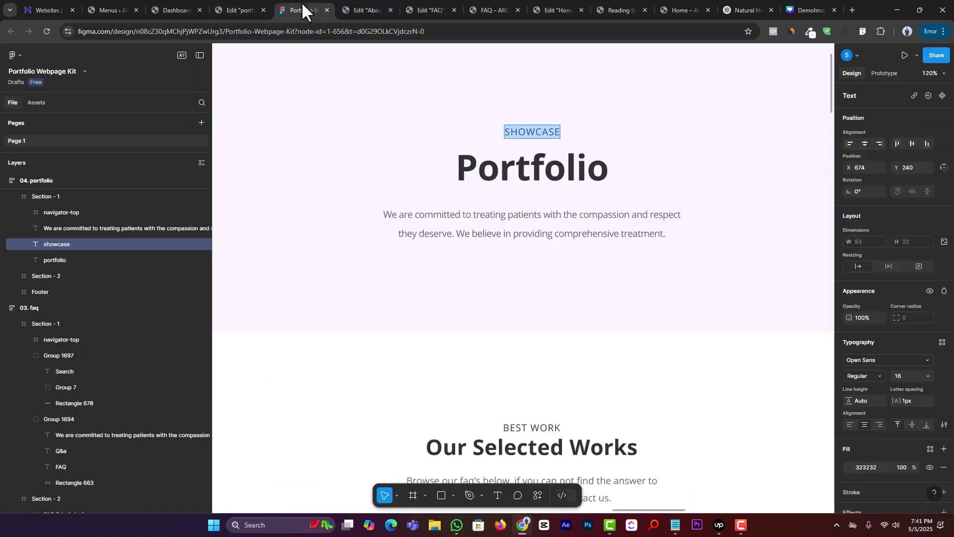
- Replace the "About us" hero heading on the portfolio page with "portfolio", following the heading in the Figma design
click(301, 10)
click(522, 176)
key(ctrl+a)
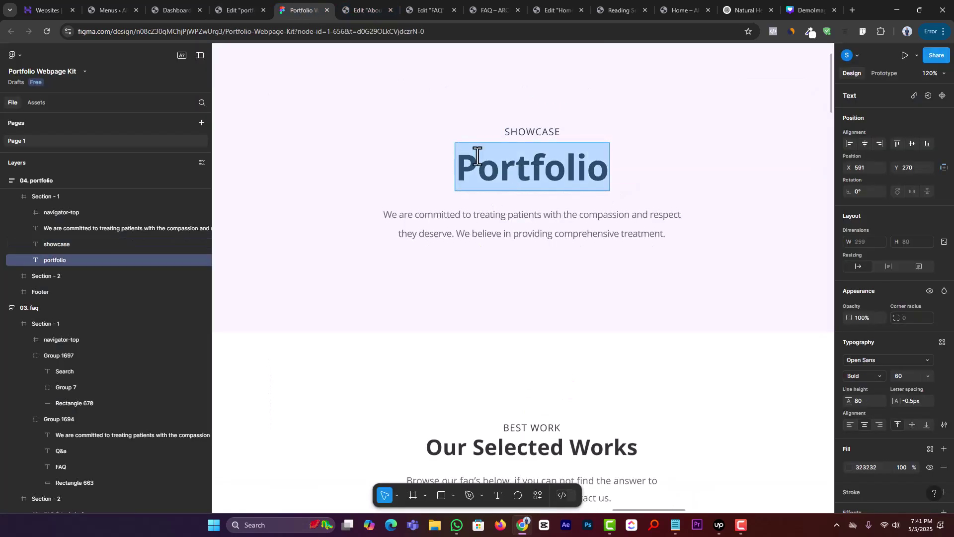
click(264, 8)
click(507, 217)
click(39, 188)
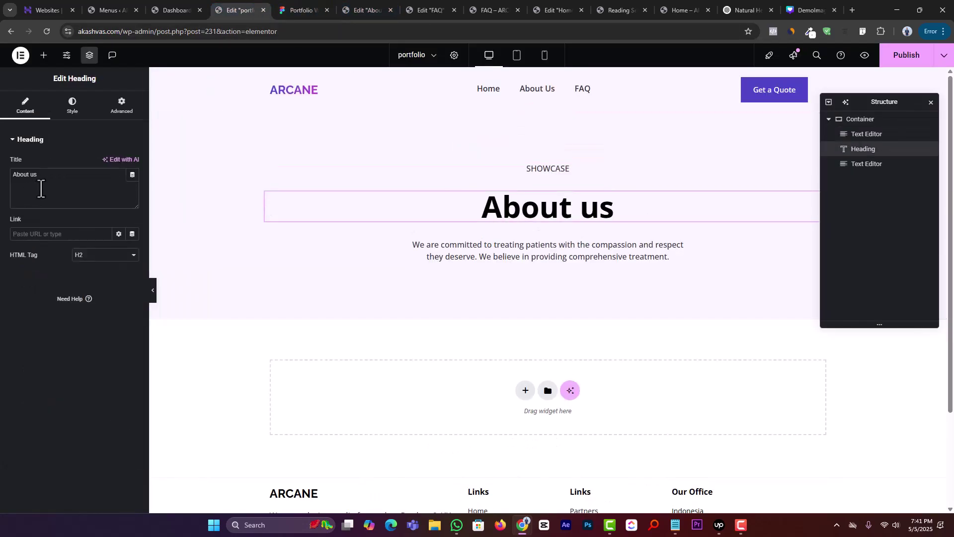
key(ctrl+a)
text(portfolio)
- Set the hero heading's typography transform to Capitalize to match the Figma heading
click(295, 3)
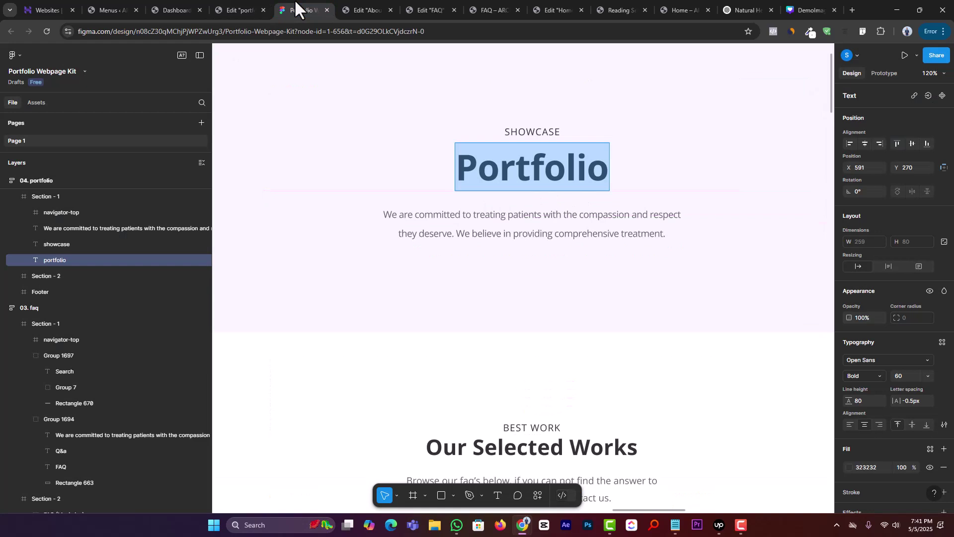
click(251, 9)
click(79, 108)
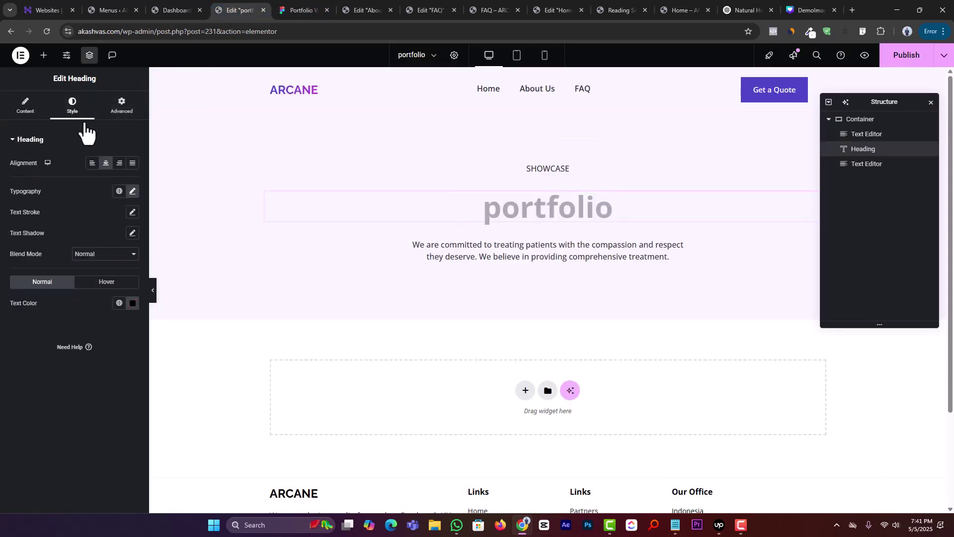
click(132, 192)
click(104, 311)
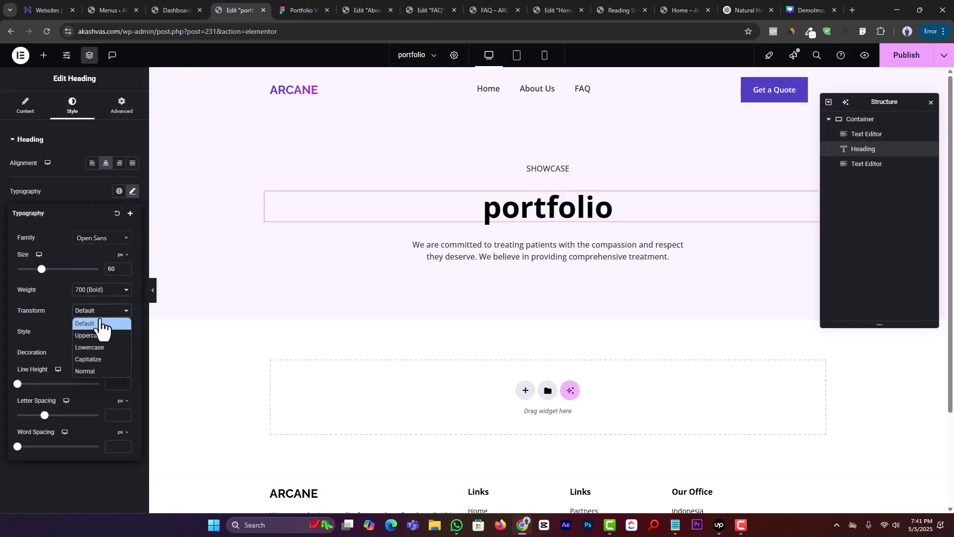
click(99, 358)
- Compare the hero paragraph with the Figma text and publish the portfolio page
click(303, 10)
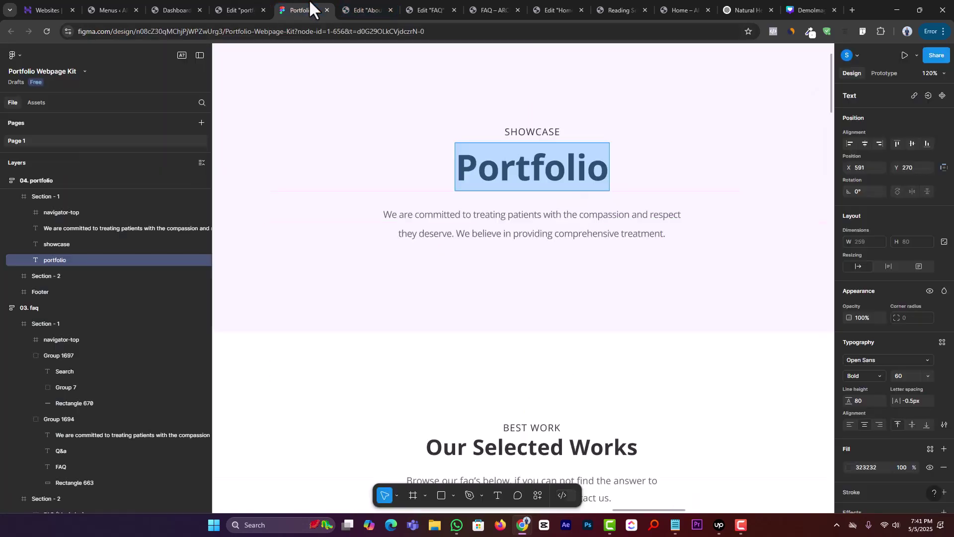
click(502, 232)
double_click(504, 226)
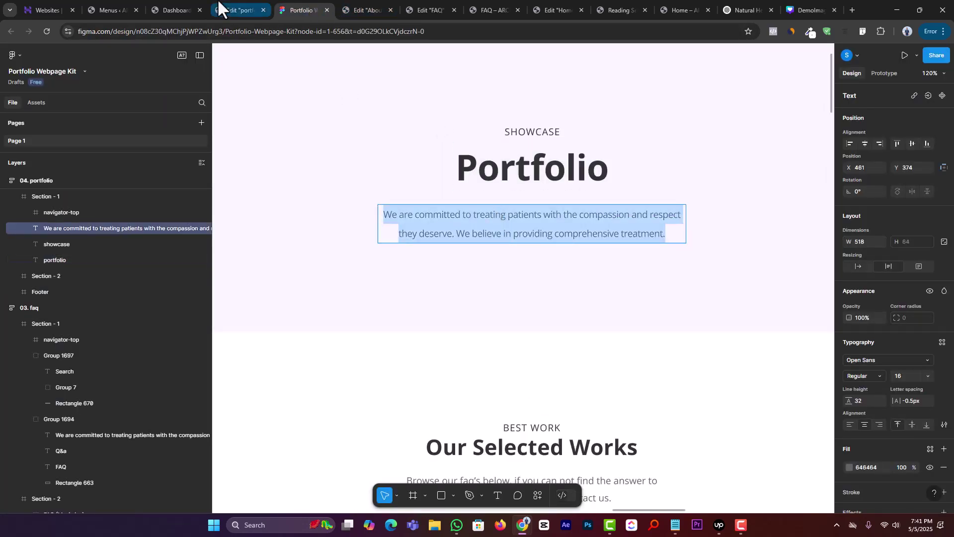
click(239, 10)
click(565, 248)
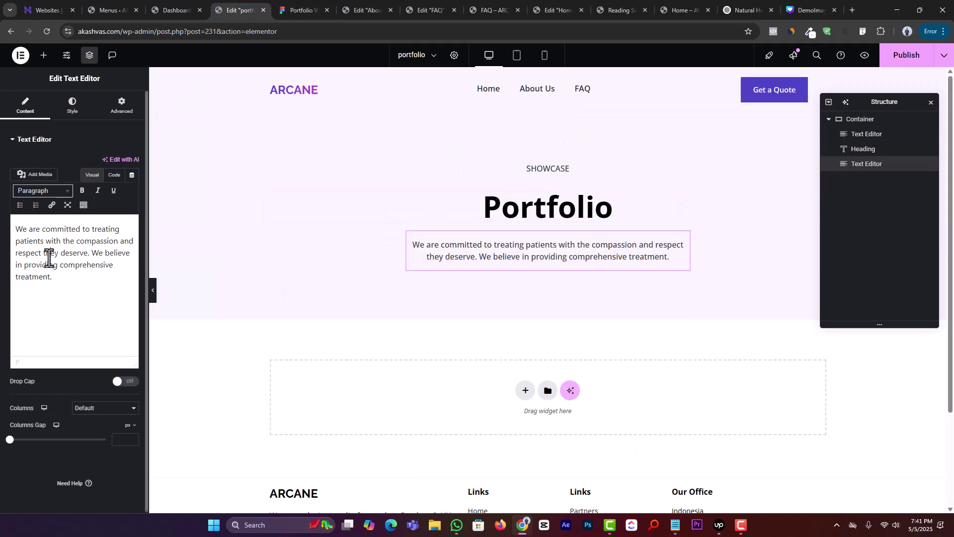
click(906, 55)
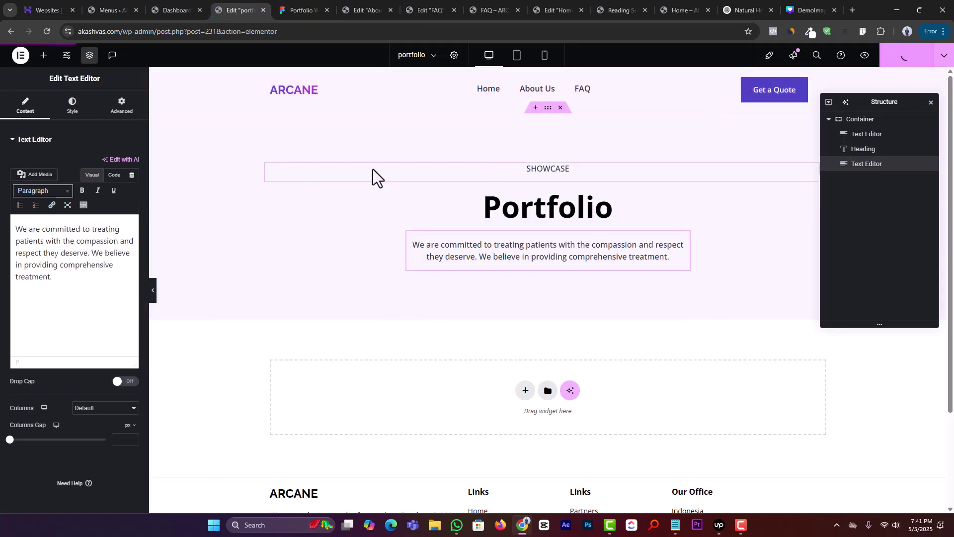
- Examine the layout of the "Our Selected Works" section and its project grid in the Figma portfolio design
click(303, 9)
scroll(554, 304, down, 5)
scroll(554, 304, down, 5)
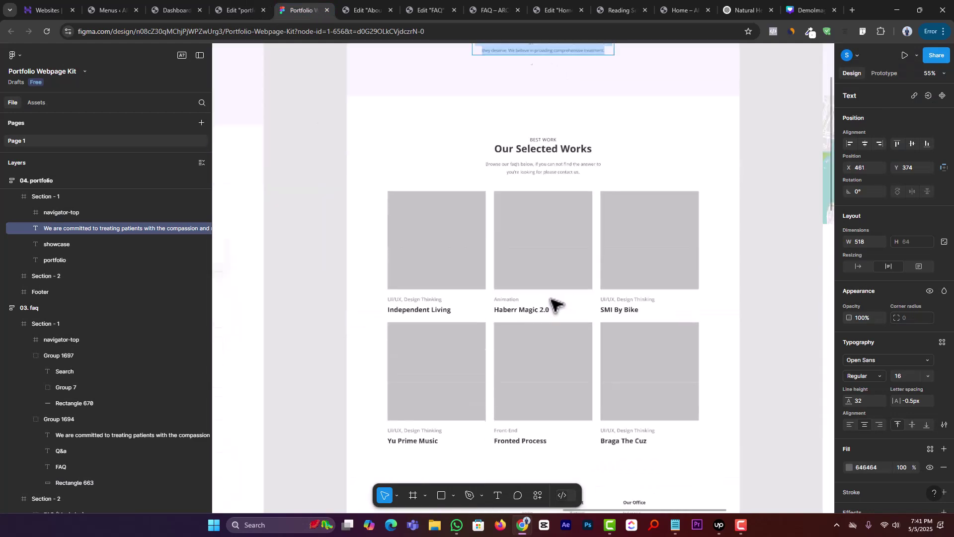
scroll(555, 302, up, 3)
scroll(452, 298, up, 2)
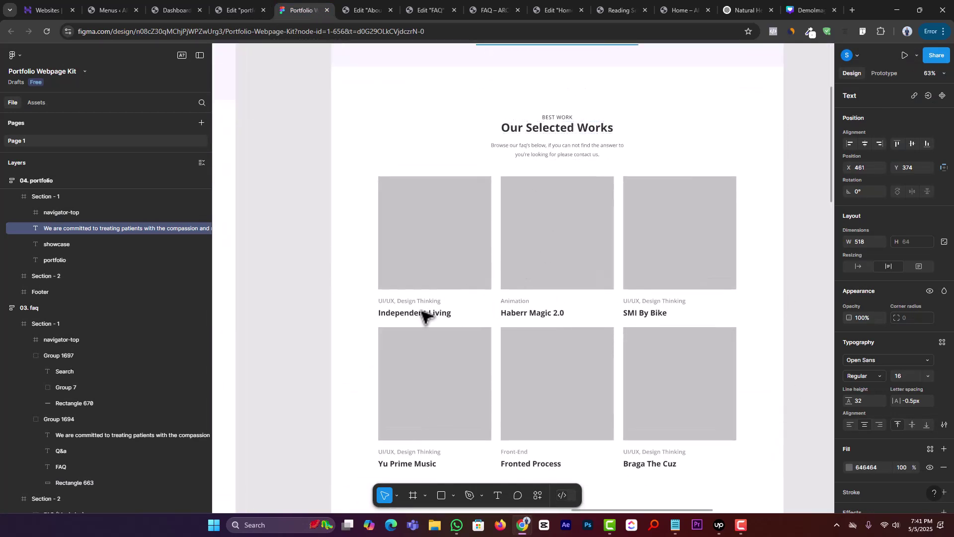
scroll(432, 351, down, 3)
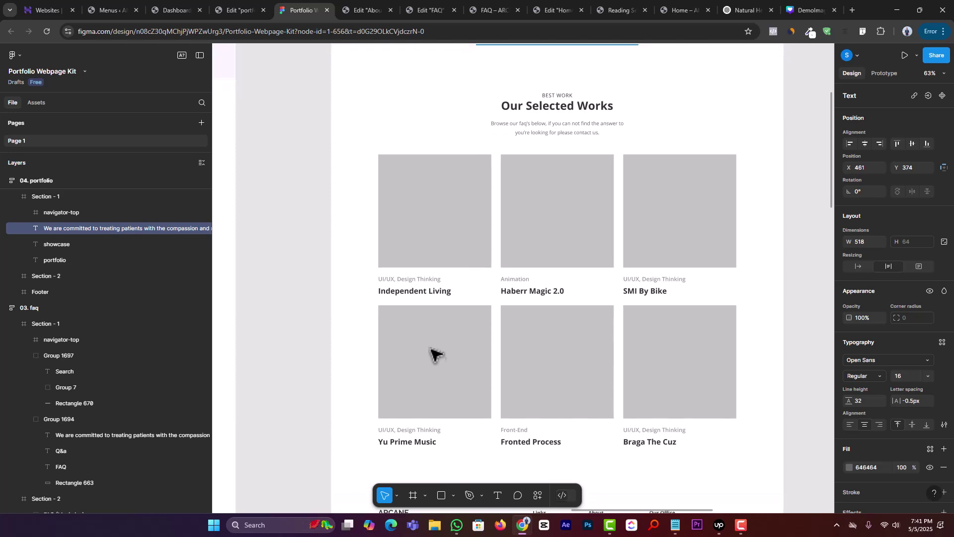
scroll(430, 342, up, 4)
scroll(440, 331, up, 1)
scroll(427, 309, down, 3)
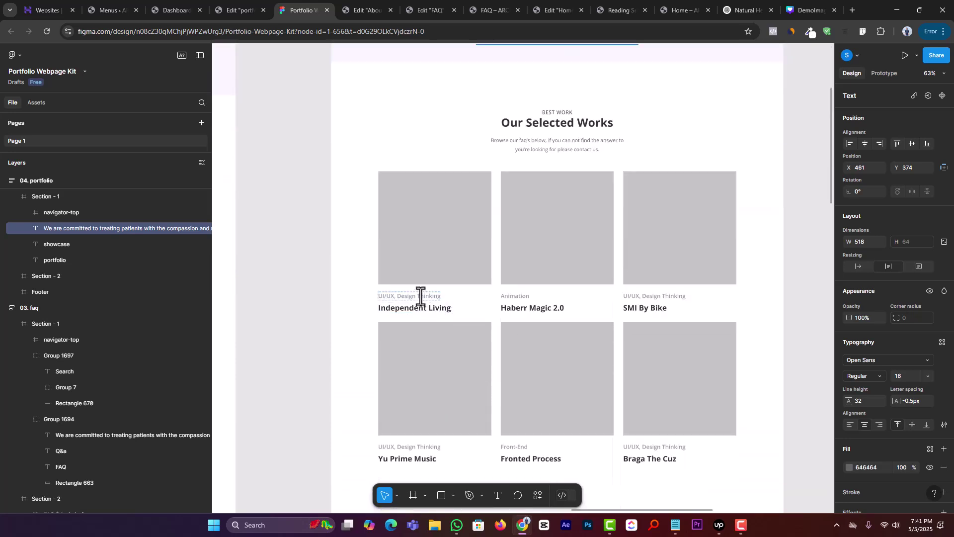
- Switch the About Us editor to the Home page and go to its "Our Selected Works" section
click(374, 10)
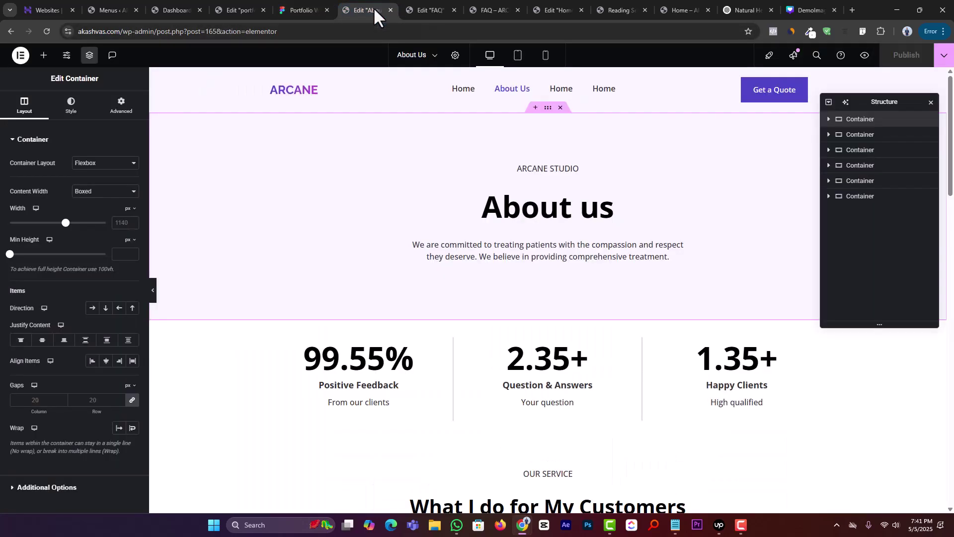
click(430, 60)
click(418, 156)
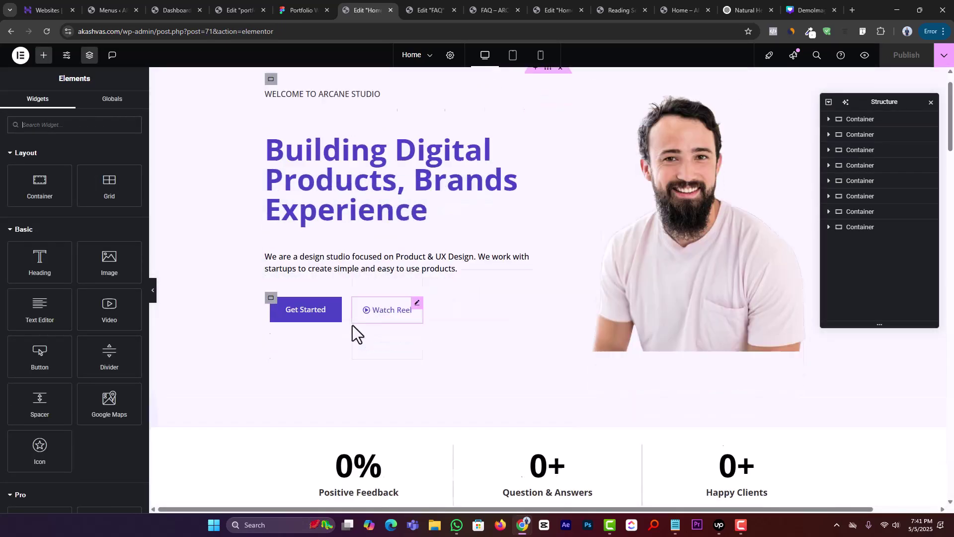
scroll(353, 335, down, 10)
scroll(359, 327, down, 6)
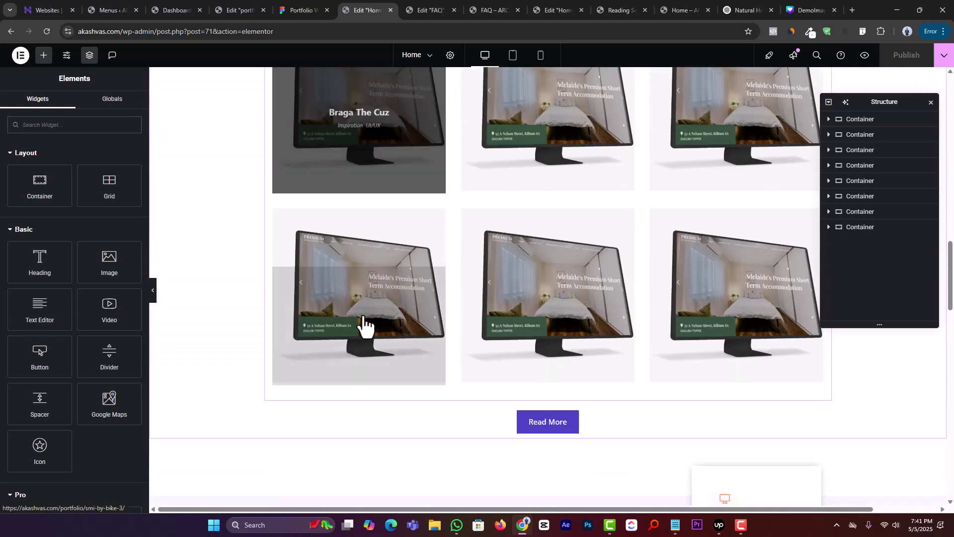
scroll(366, 326, up, 5)
- Select the Home page's "Our Selected Works" heading and project grid containers together and save them to the template library as "Portfolio_section"
click(547, 93)
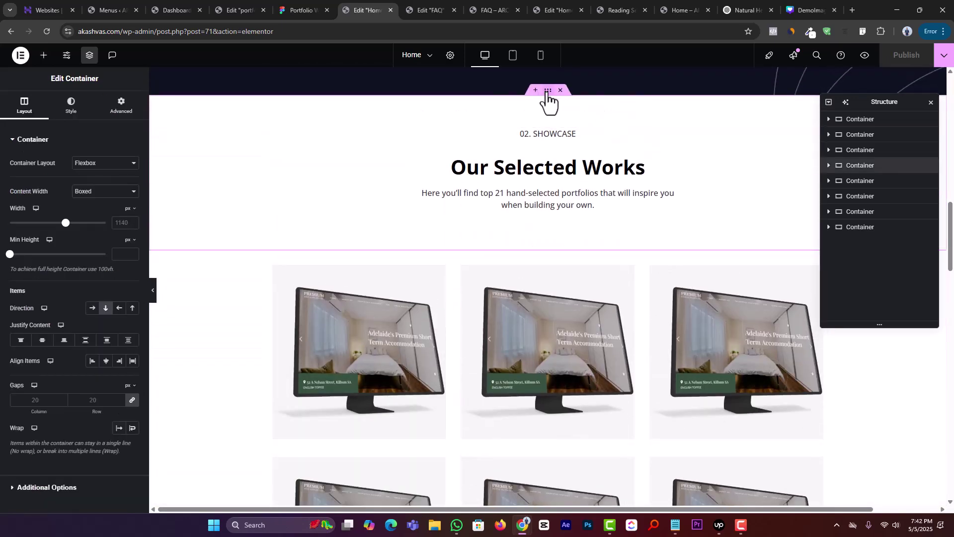
ctrl+click(872, 180)
scroll(681, 231, down, 5)
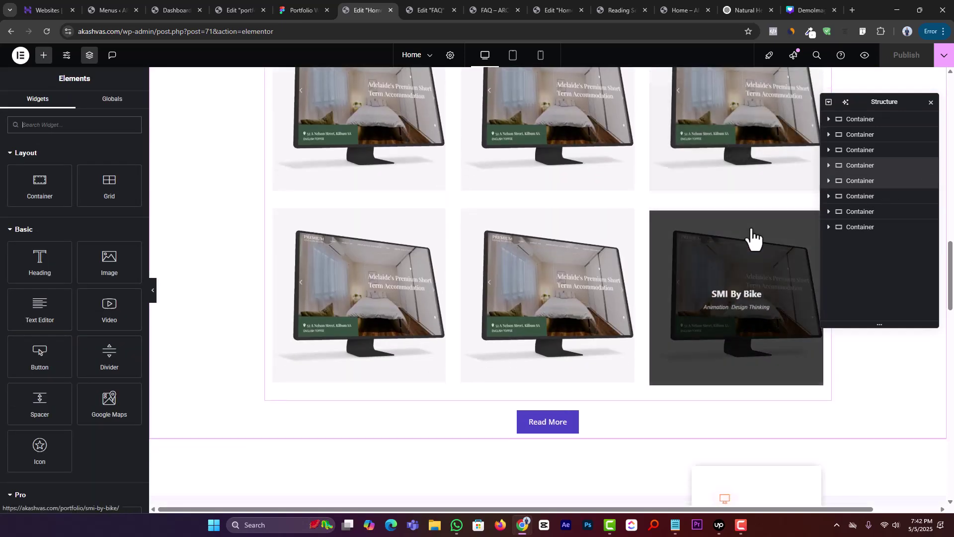
right_click(867, 170)
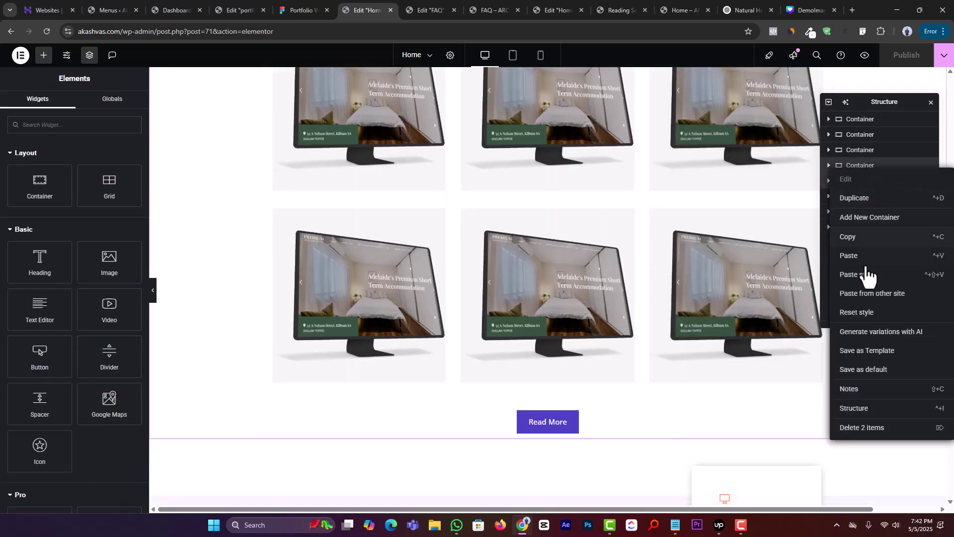
click(864, 352)
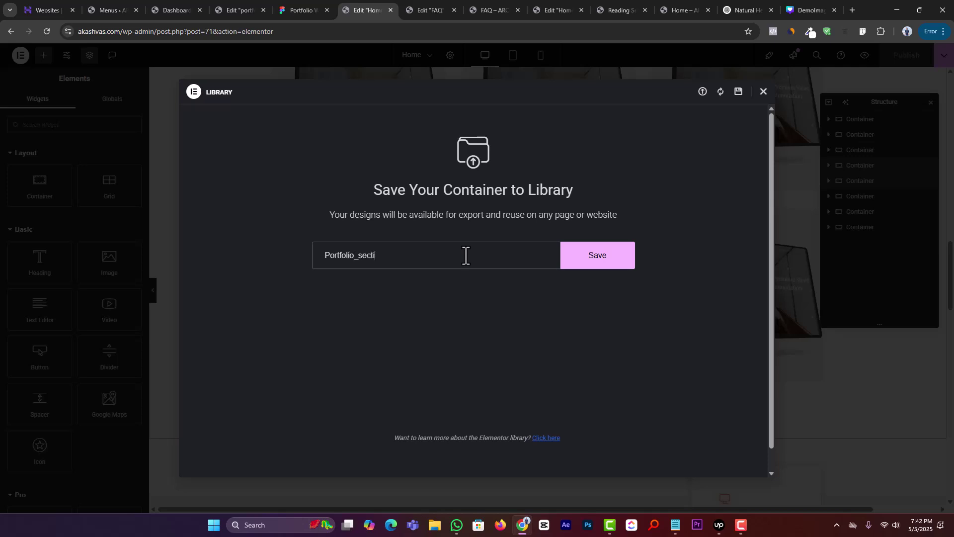
click(628, 262)
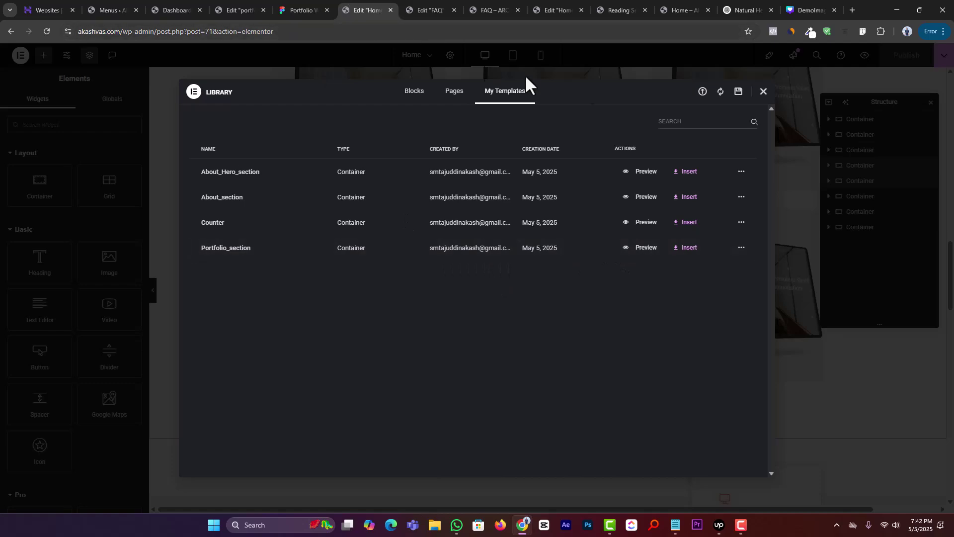
click(764, 94)
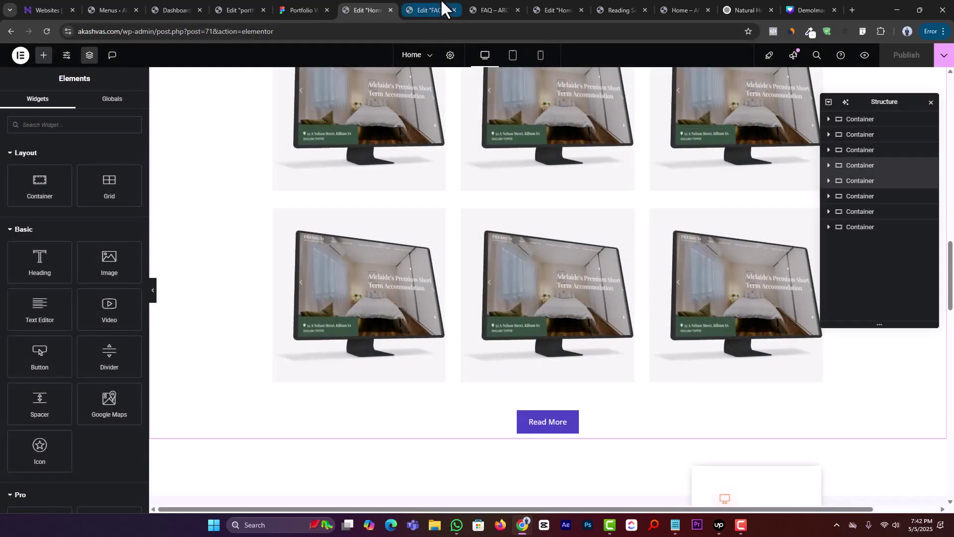
- Insert the saved Portfolio_section template below the portfolio page's hero without applying its settings
click(237, 8)
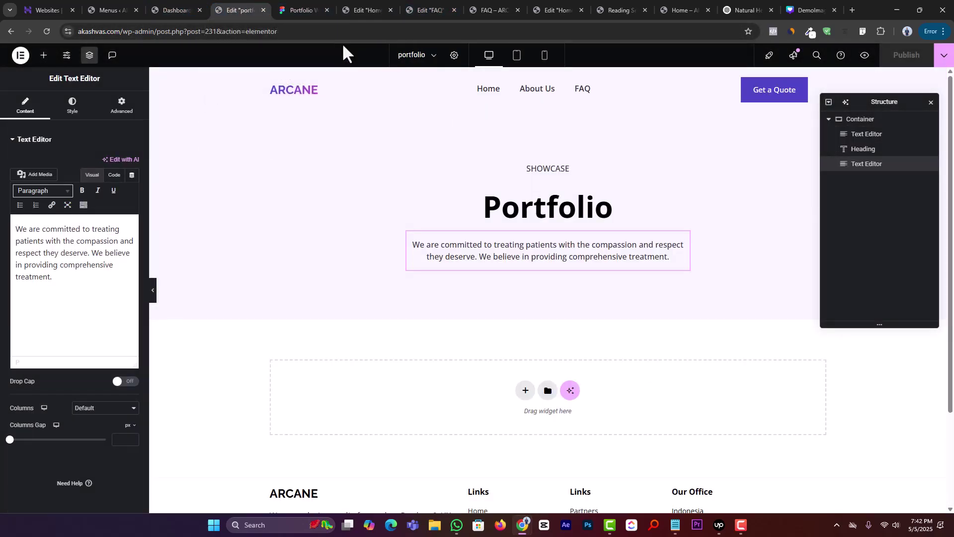
click(548, 400)
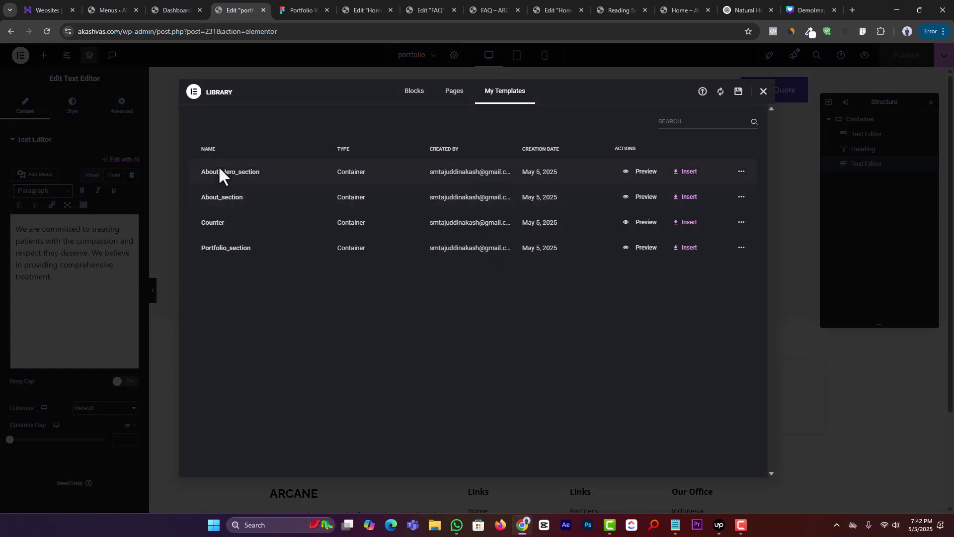
click(682, 248)
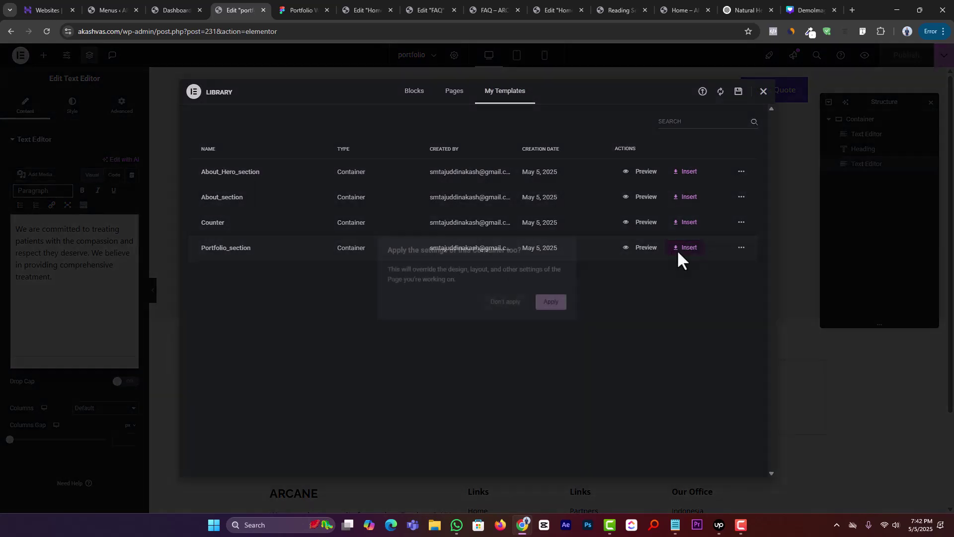
click(516, 303)
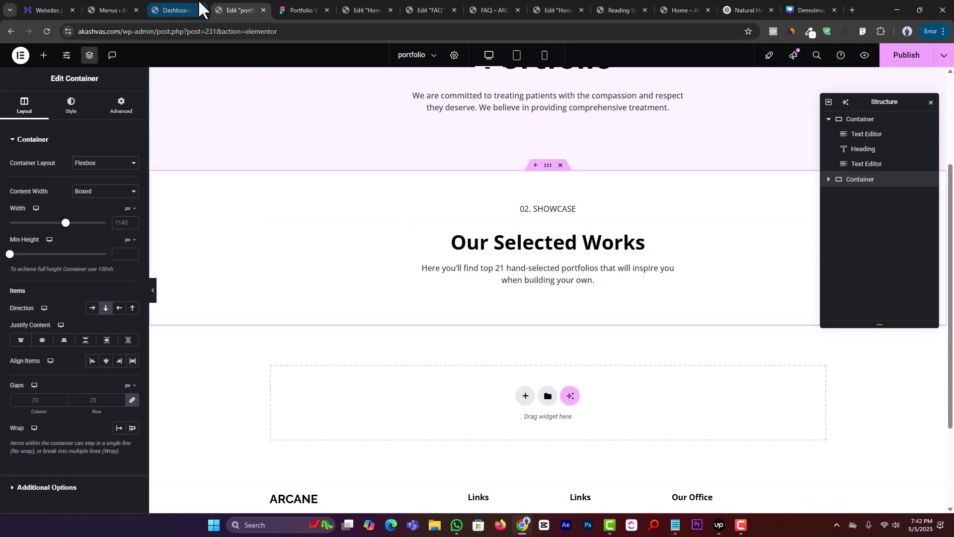
- Save the Home page's project grid container on its own to the template library as "portfolio_section_2"
click(366, 9)
click(862, 181)
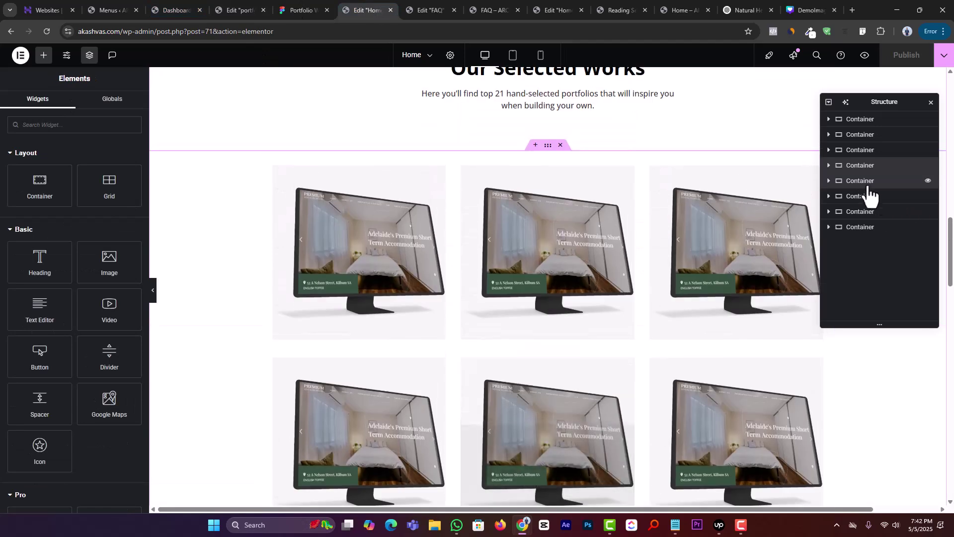
right_click(863, 183)
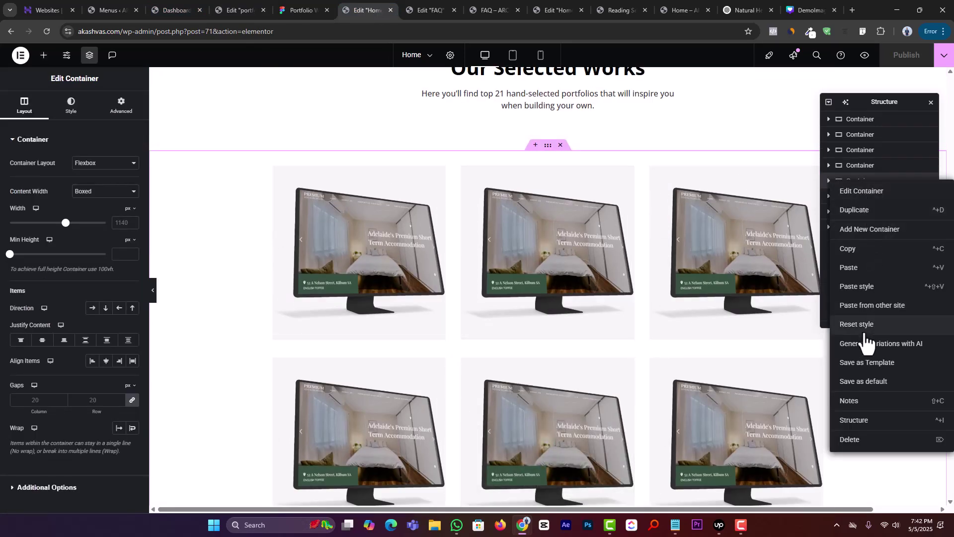
click(868, 362)
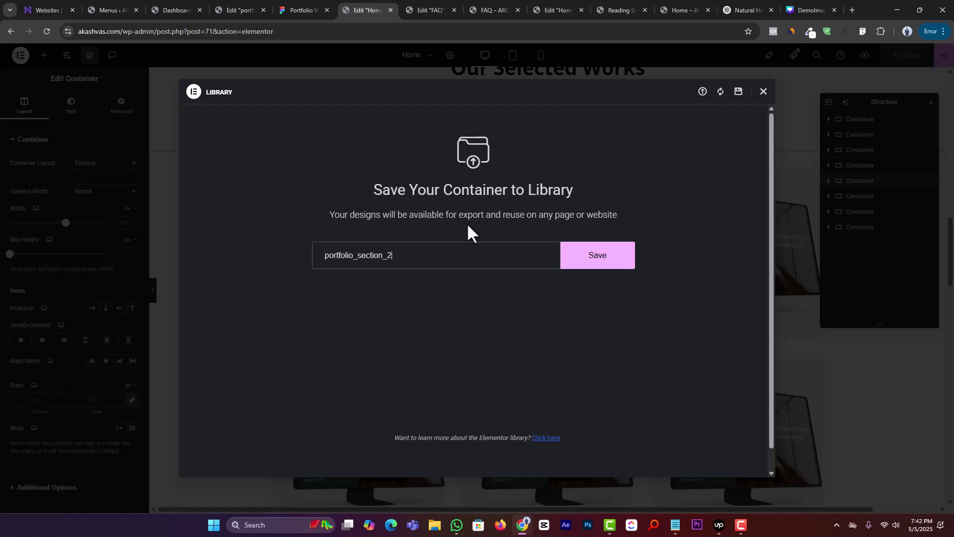
click(601, 256)
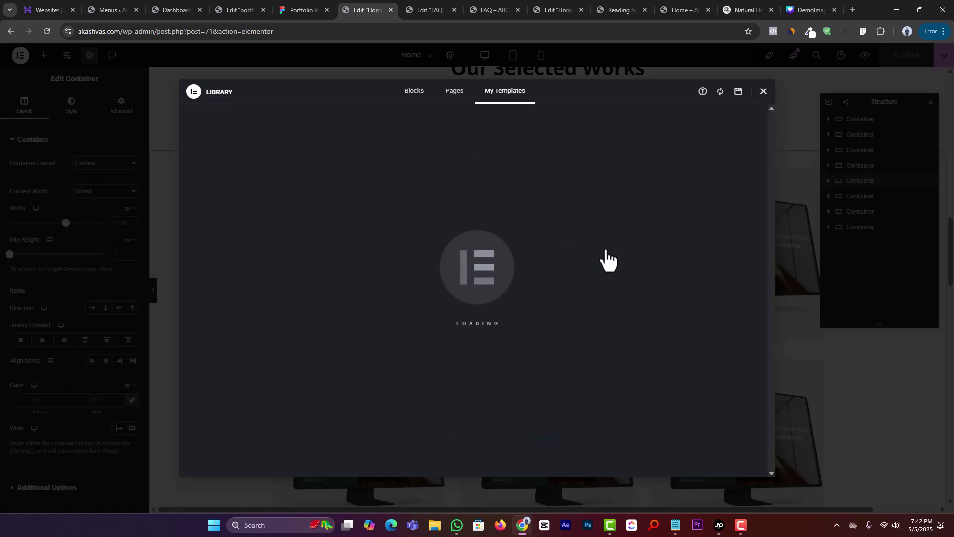
click(765, 96)
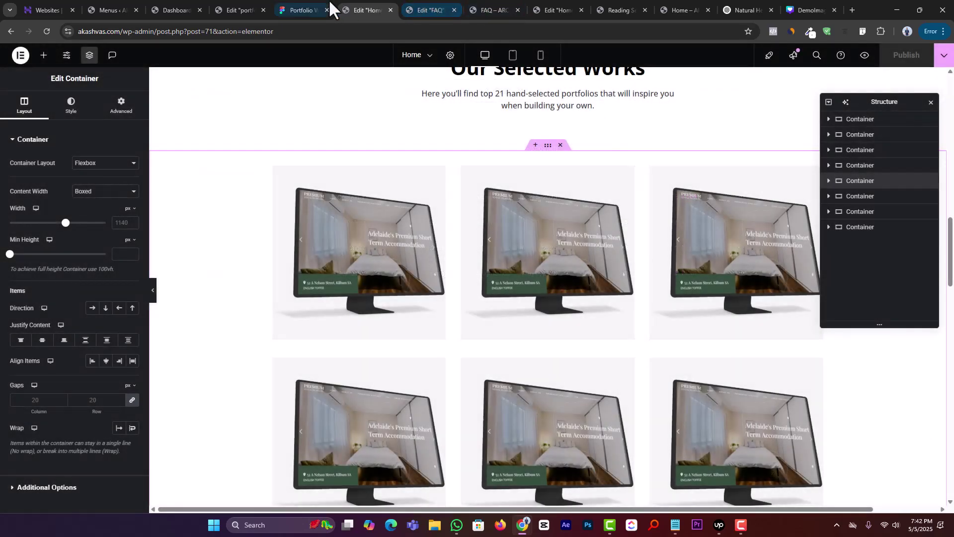
- Insert the portfolio_section_2 template below the portfolio page's "Our Selected Works" heading without applying its settings, and review the grid
click(241, 9)
click(547, 396)
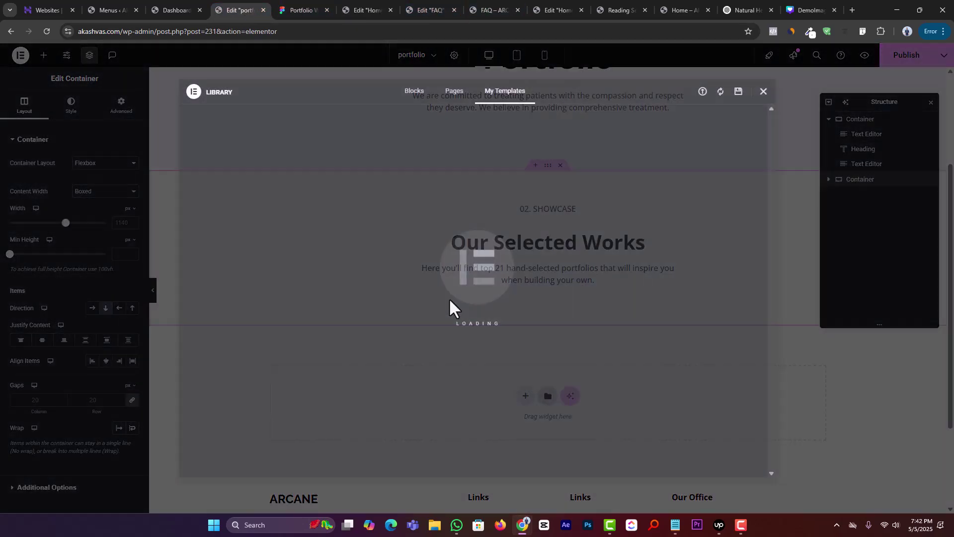
click(689, 273)
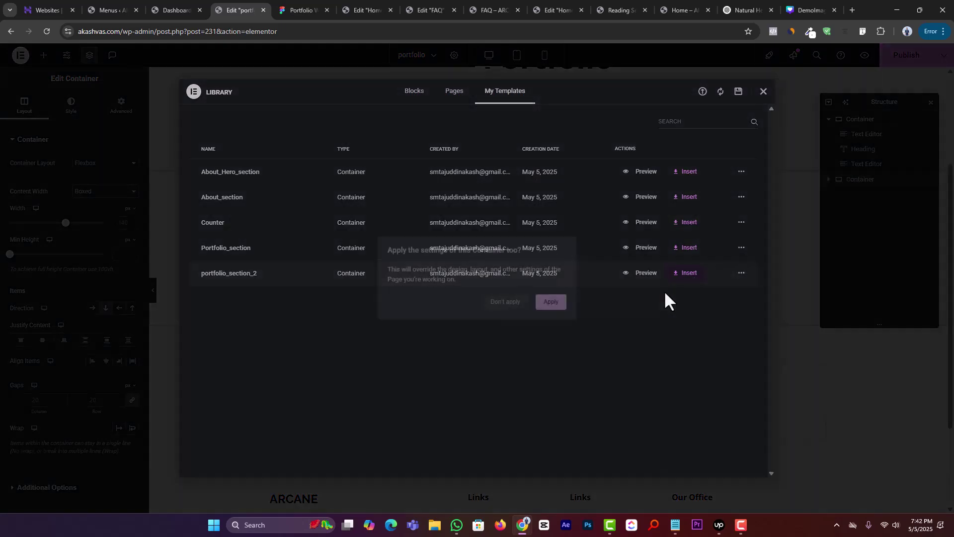
click(519, 301)
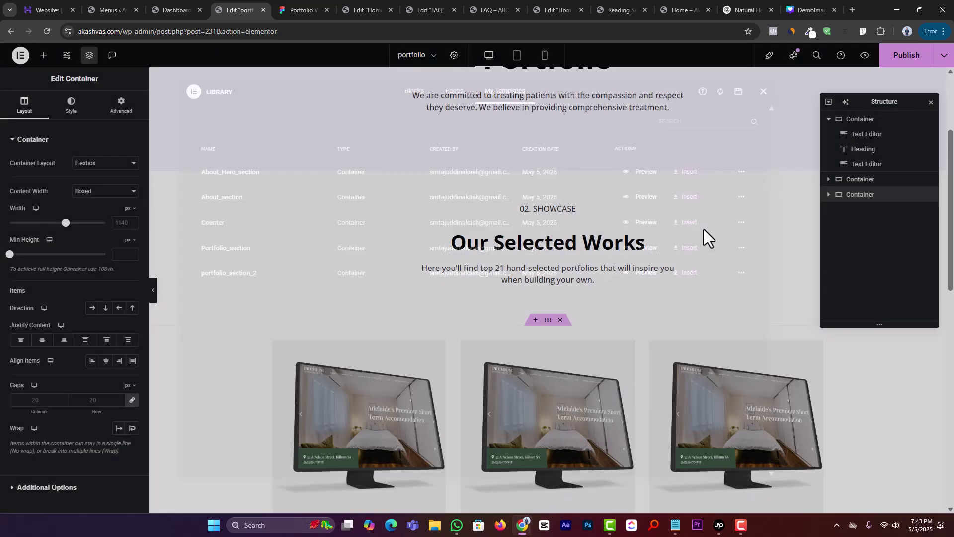
scroll(597, 224, down, 3)
scroll(620, 261, down, 5)
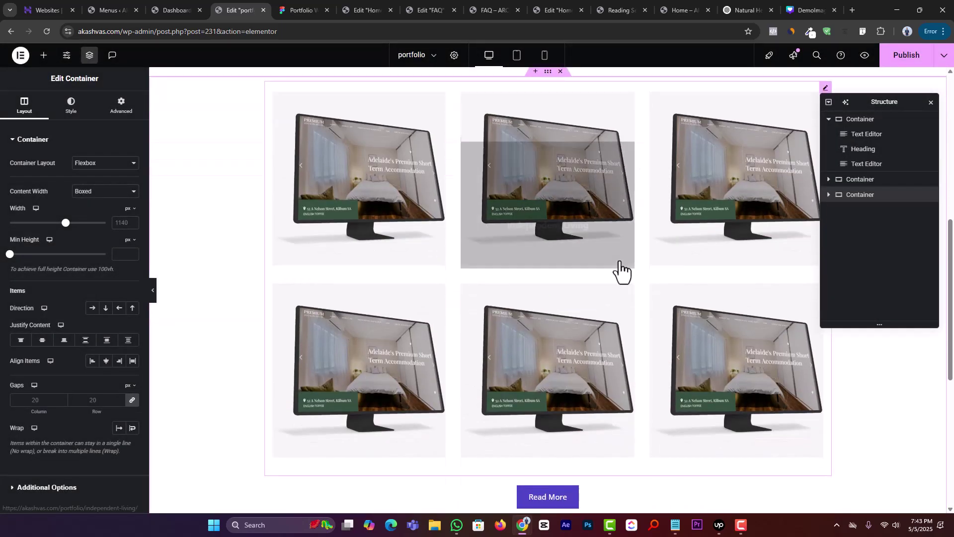
- Check the Figma portfolio design, then delete the Read More button below the portfolio page's project grid in Elementor
click(300, 10)
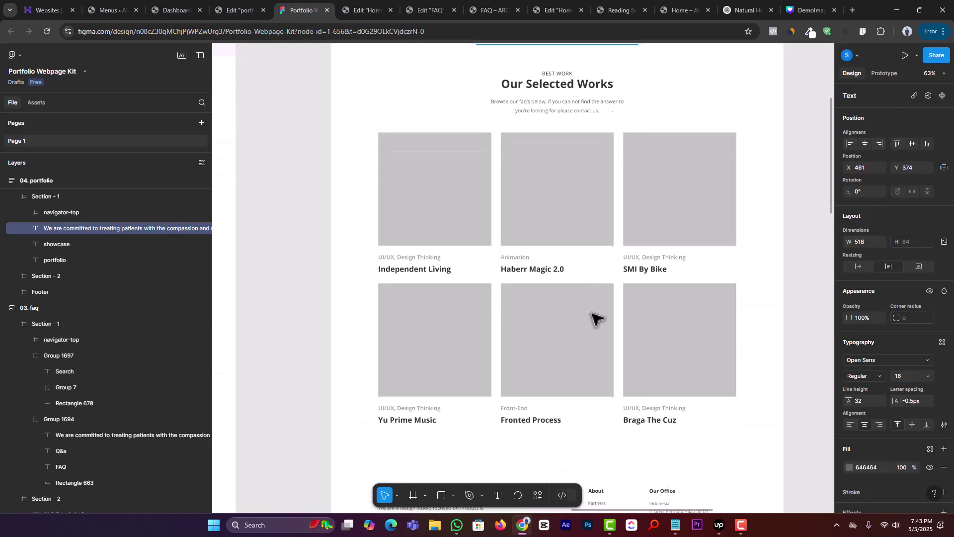
scroll(557, 295, down, 3)
scroll(540, 298, up, 5)
scroll(487, 296, up, 3)
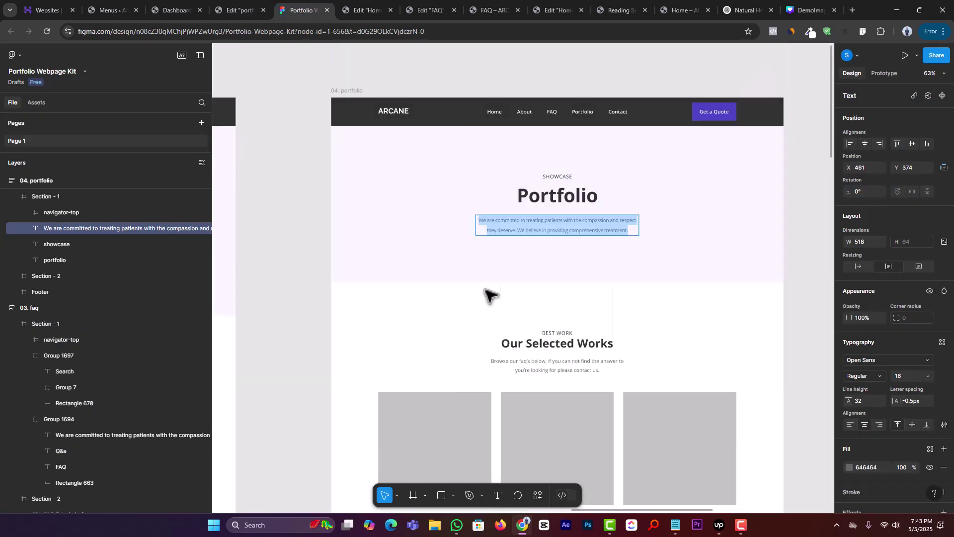
scroll(488, 296, down, 8)
click(246, 1)
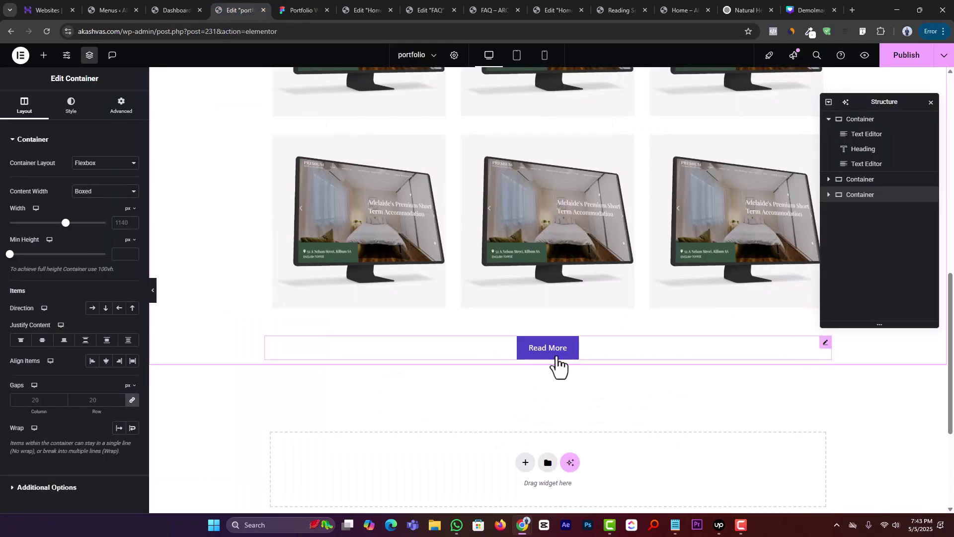
click(630, 353)
right_click(630, 353)
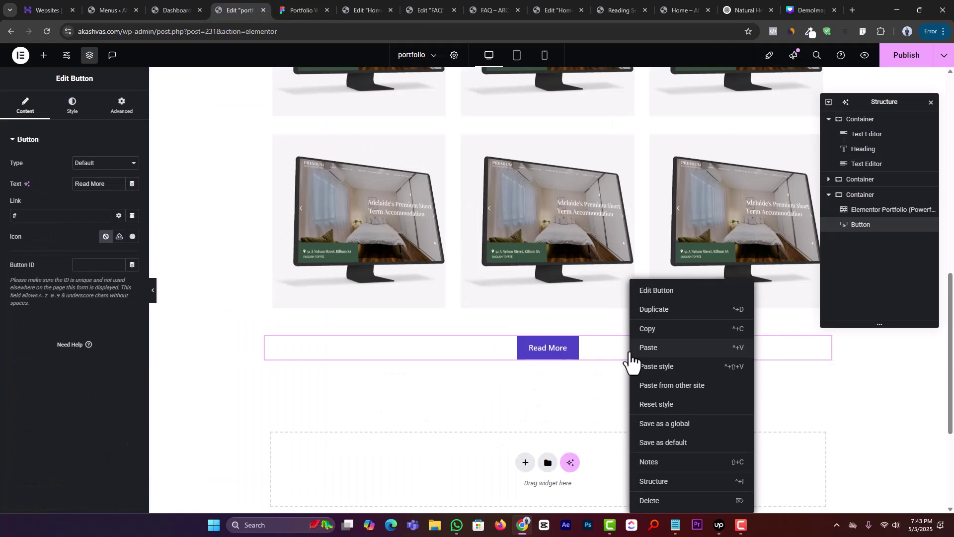
click(649, 501)
- Set the portfolio grid widget's total number of projects to show to 12 and publish the portfolio page
click(908, 213)
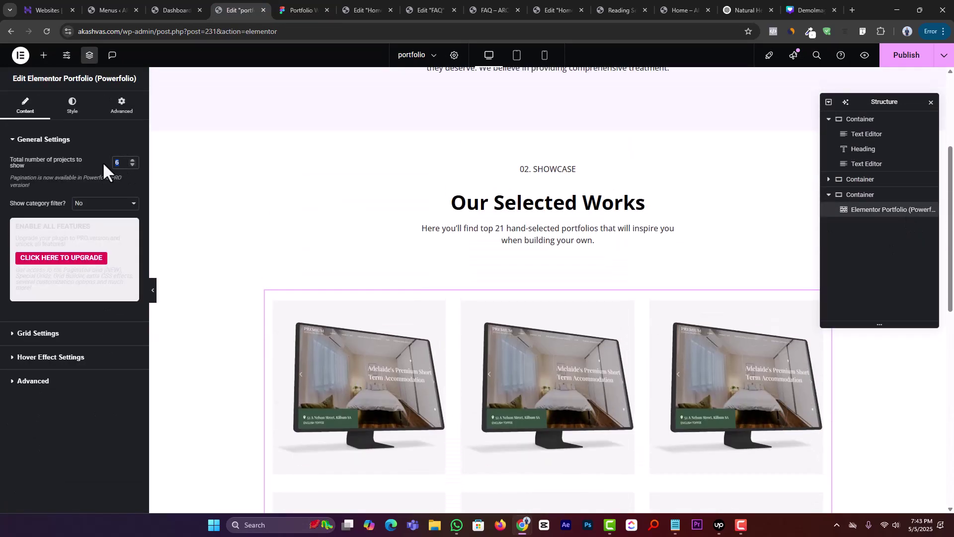
text(12)
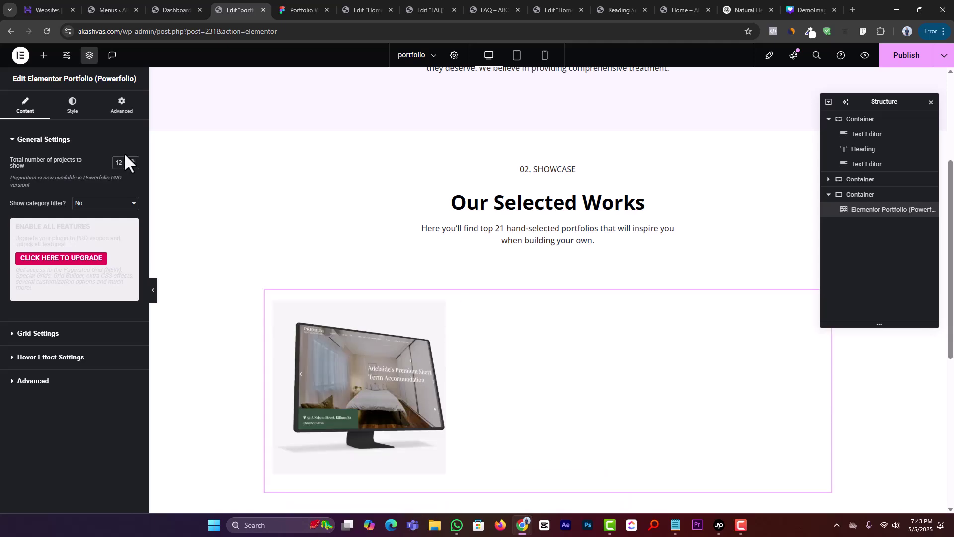
scroll(462, 236, down, 8)
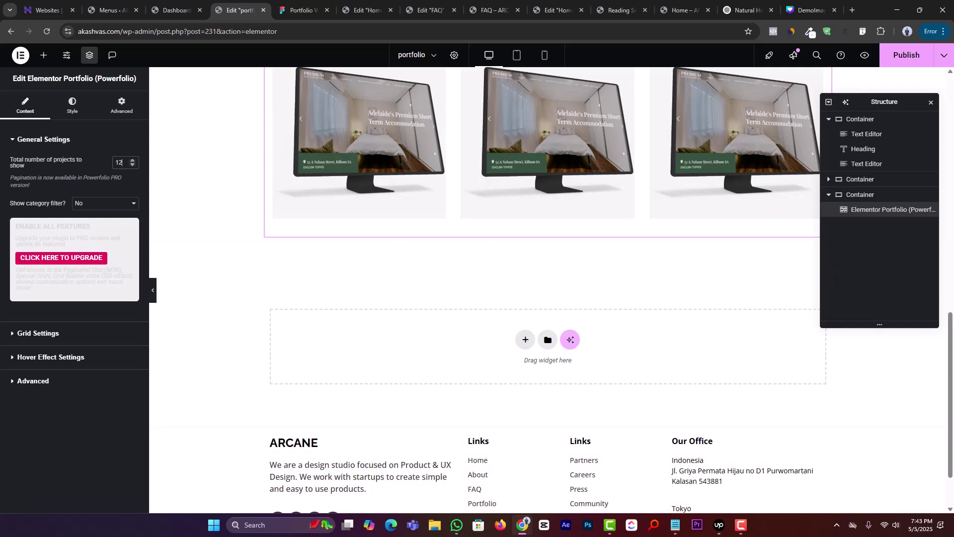
click(901, 60)
- Compare the portfolio page's hero, selected works heading and project grid with the Figma portfolio frame
scroll(348, 229, up, 6)
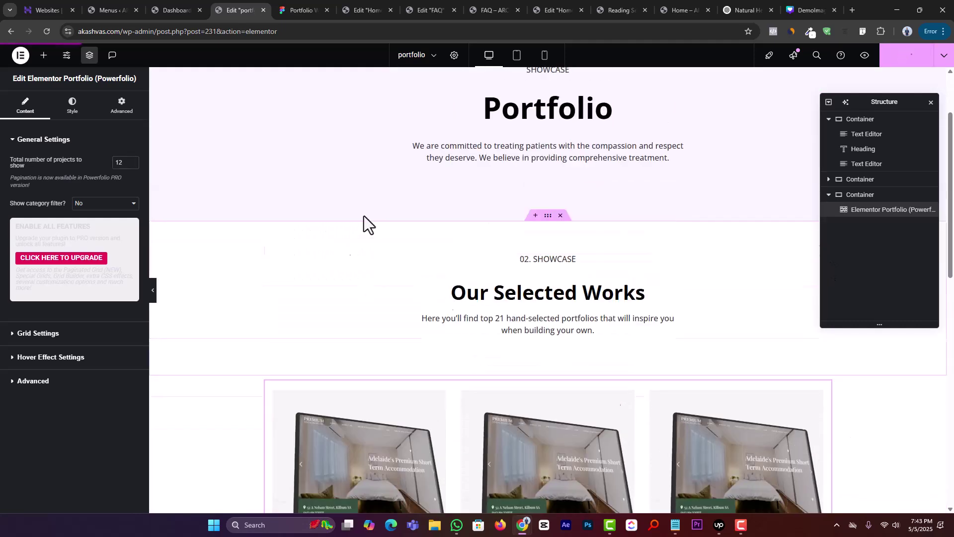
click(310, 5)
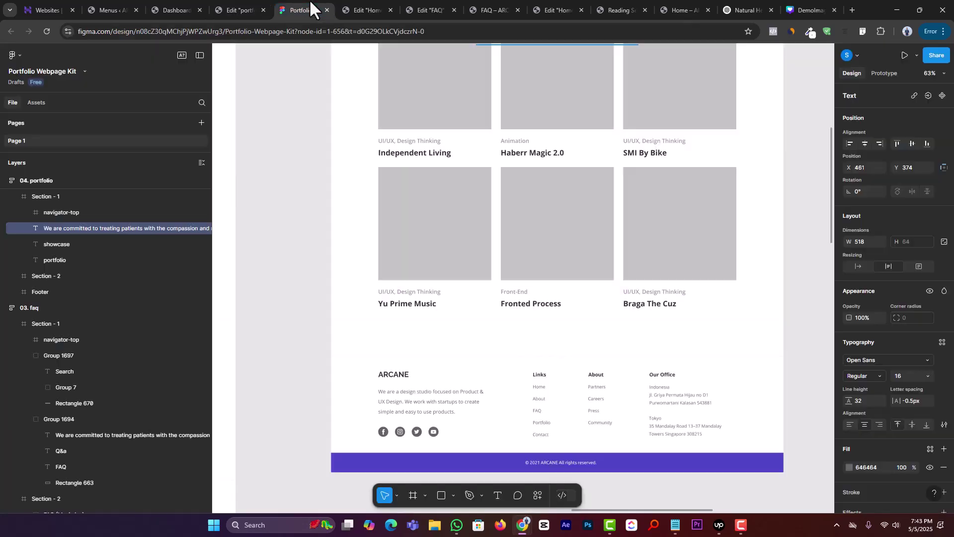
scroll(628, 345, up, 5)
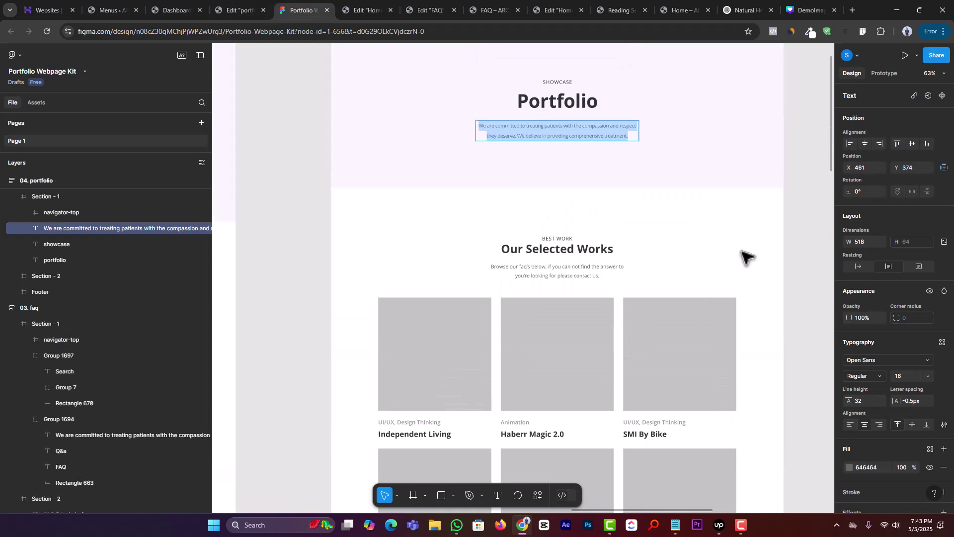
key(Escape)
scroll(693, 256, up, 3)
scroll(586, 319, down, 10)
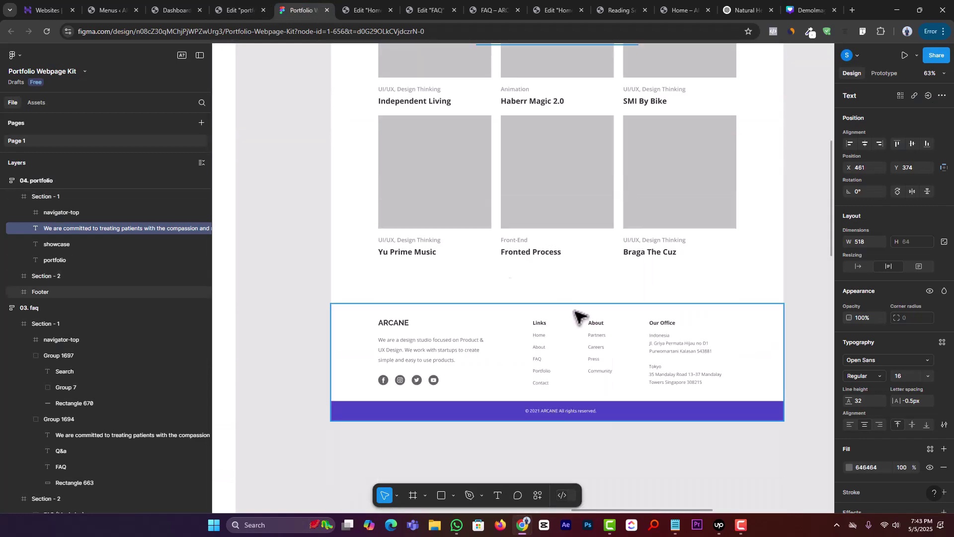
click(236, 10)
scroll(521, 285, down, 5)
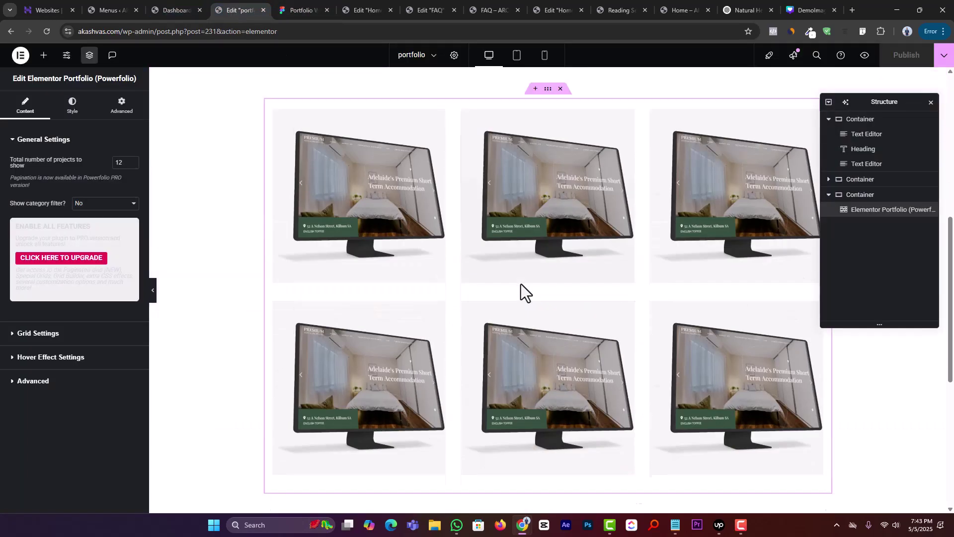
scroll(519, 290, down, 5)
scroll(520, 288, up, 9)
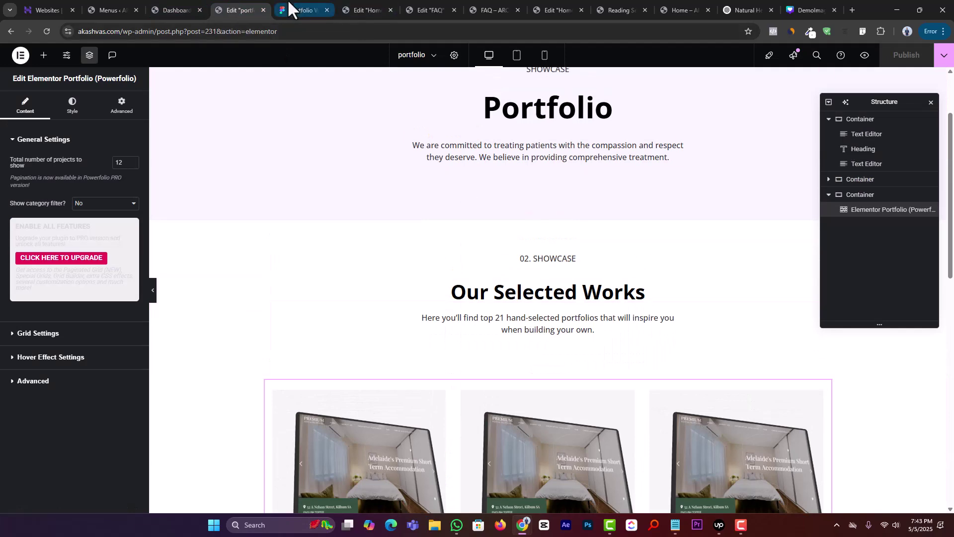
click(289, 8)
scroll(475, 261, up, 5)
click(248, 7)
scroll(596, 312, up, 1)
scroll(575, 324, down, 1)
scroll(578, 310, up, 2)
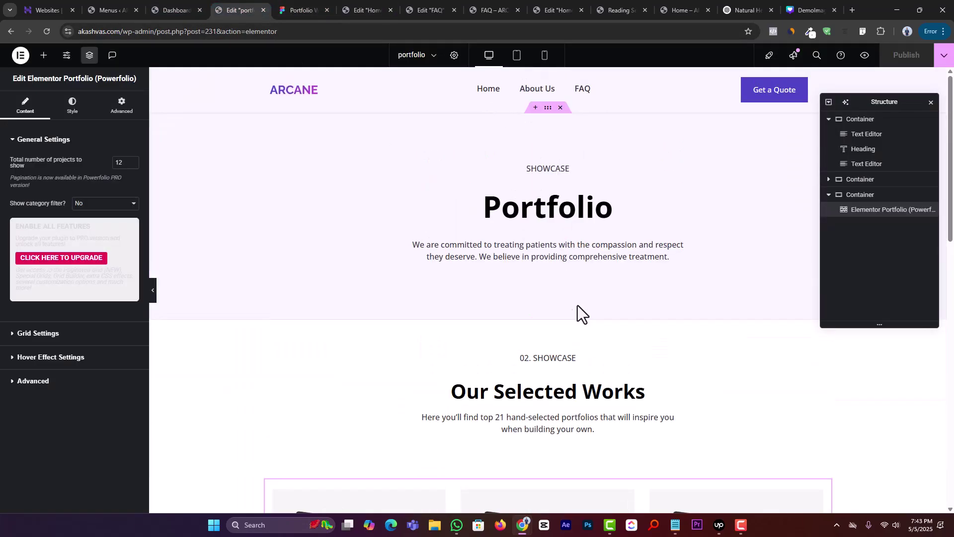
- Refresh the WordPress menu editor and add the portfolio page to the main Menu after FAQ
click(173, 6)
click(111, 4)
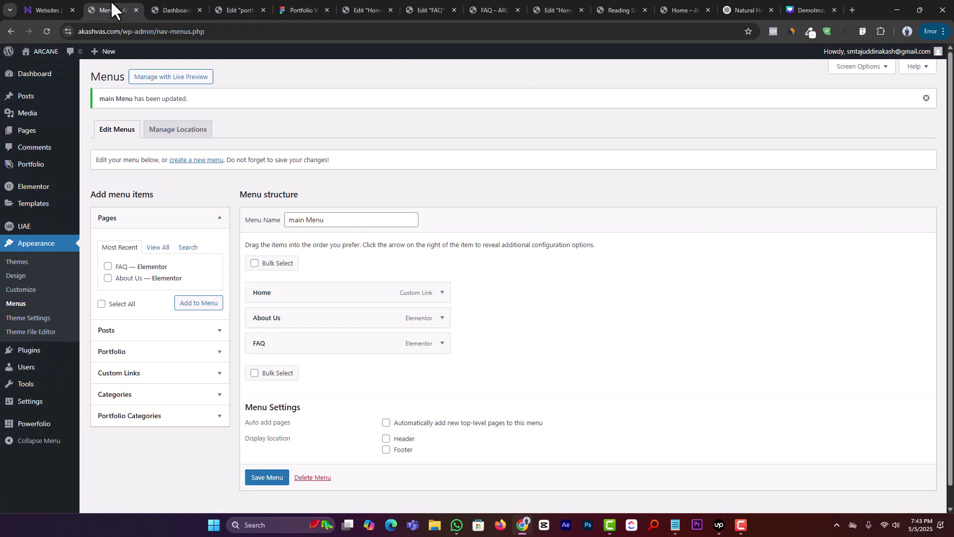
click(43, 33)
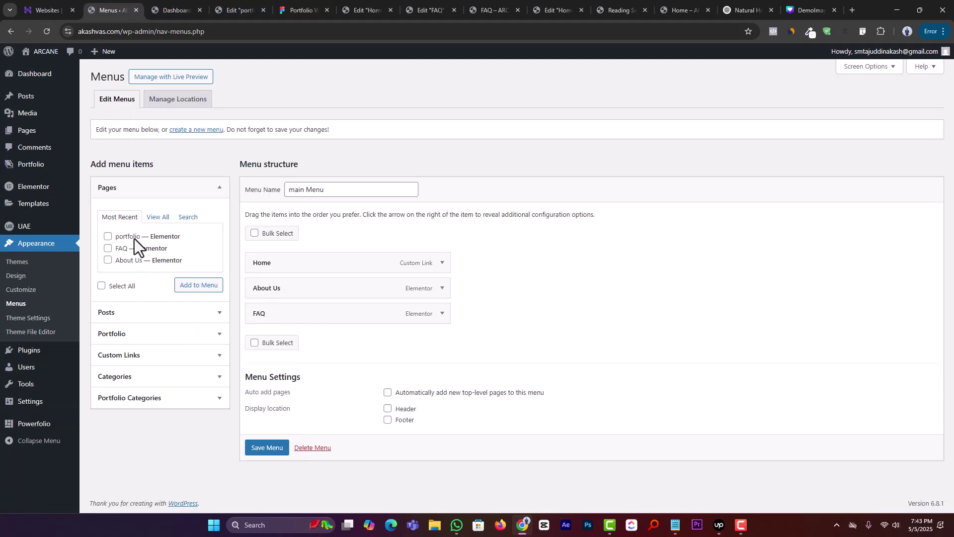
click(134, 238)
click(188, 294)
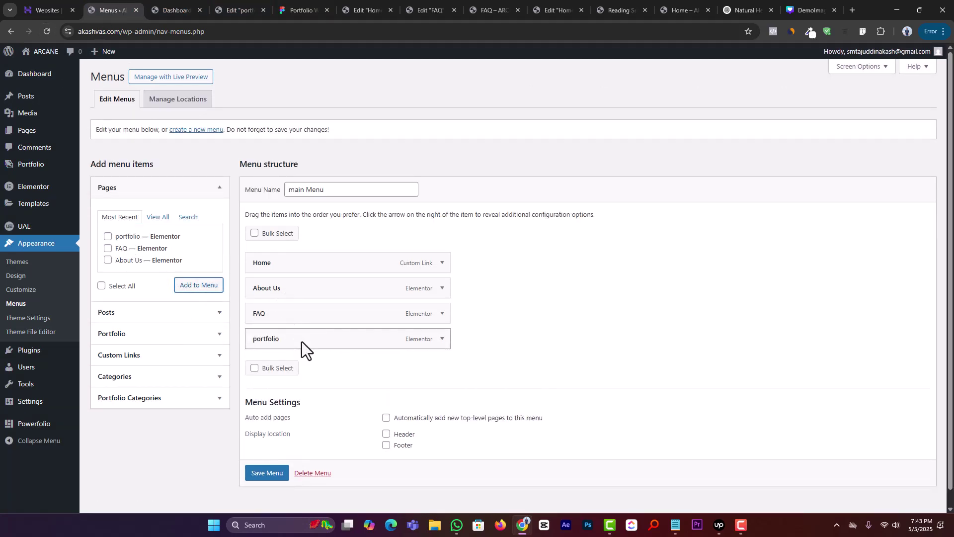
- Change the new portfolio menu item's navigation label to "Portfolio" and save the menu
click(443, 339)
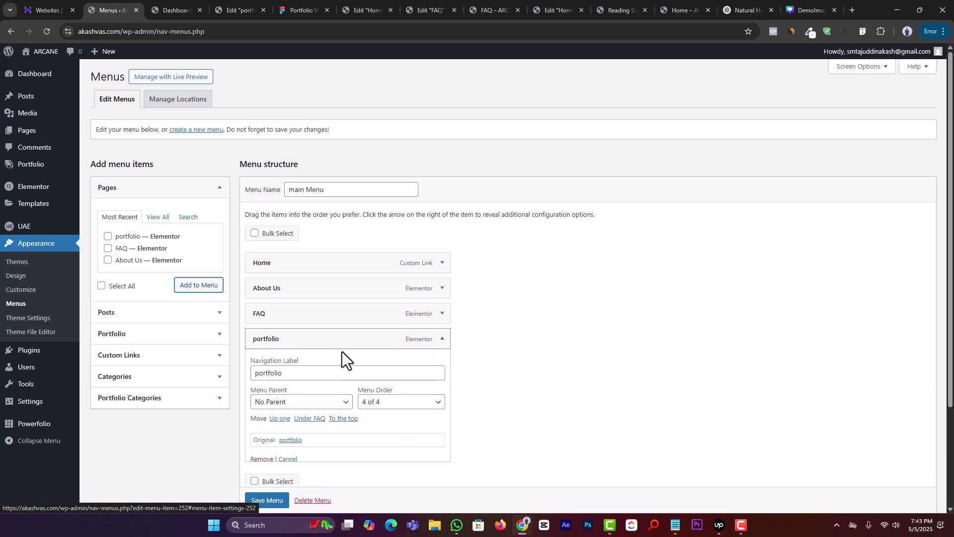
click(256, 372)
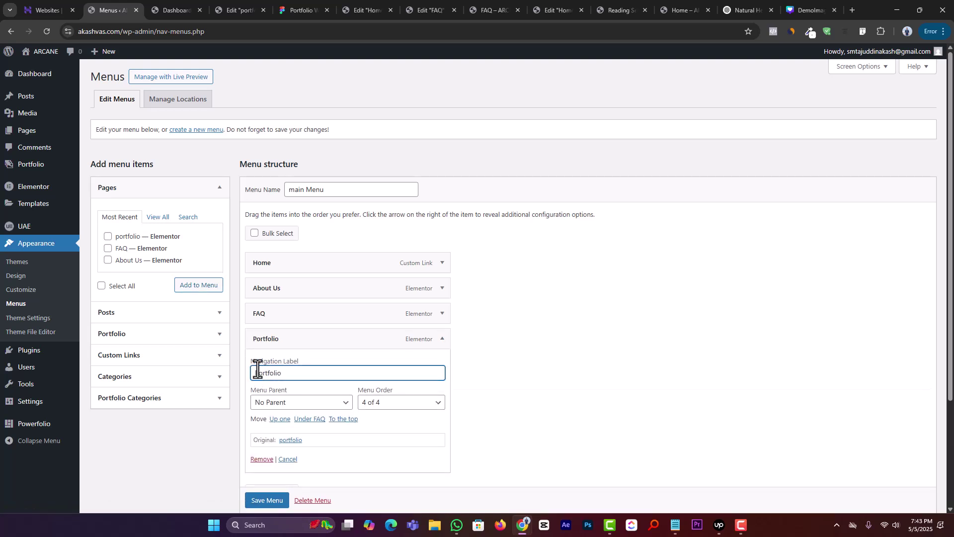
click(266, 498)
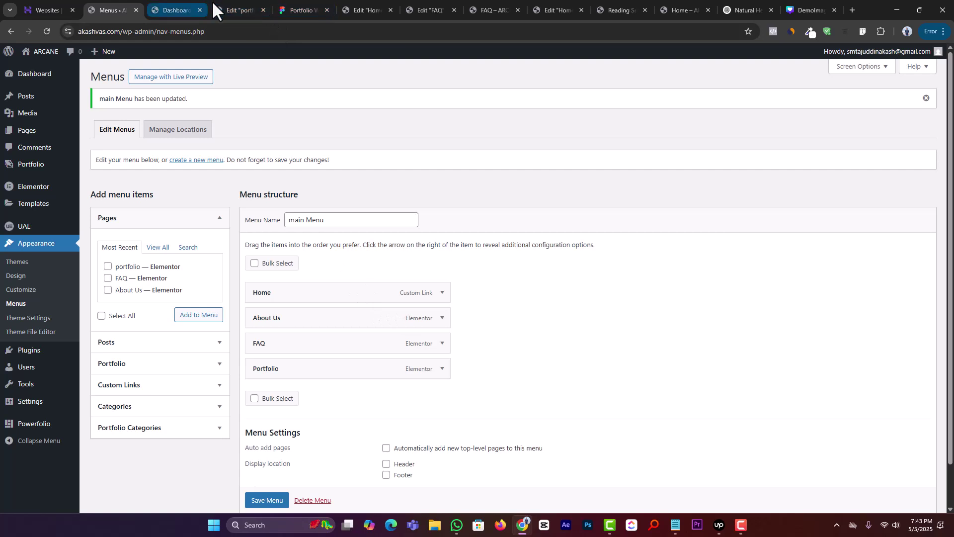
- Reload the live site, open the Portfolio page from its navigation and review it down to the footer
click(682, 10)
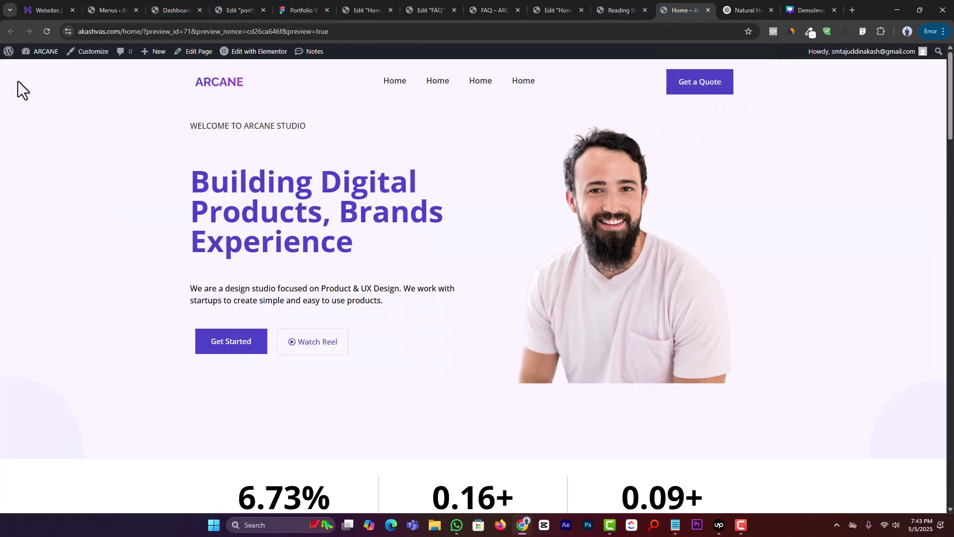
click(41, 31)
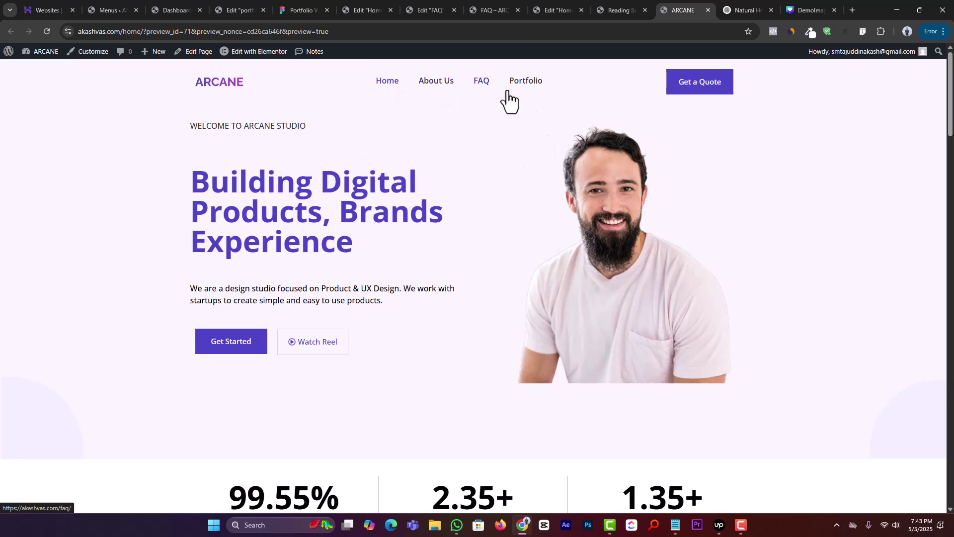
click(514, 86)
scroll(513, 321, down, 6)
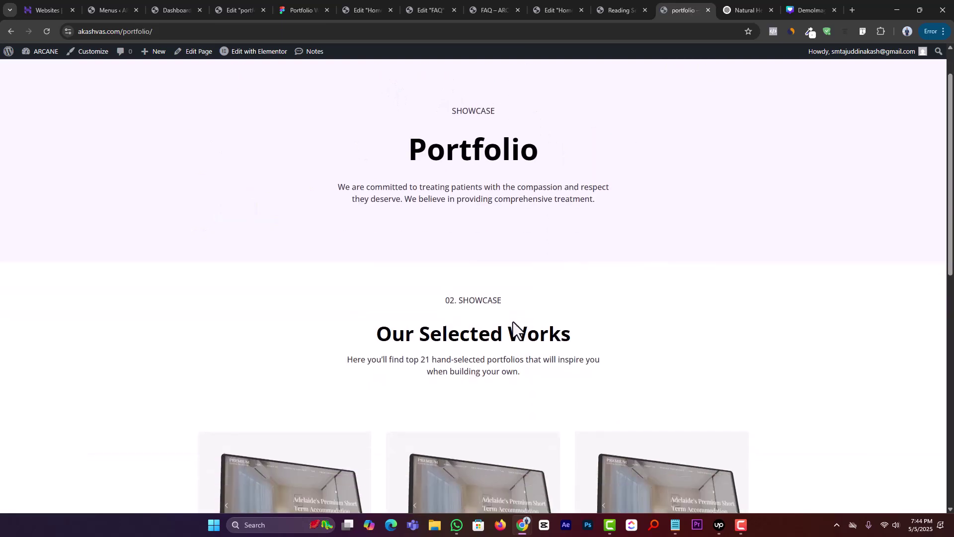
scroll(513, 322, down, 20)
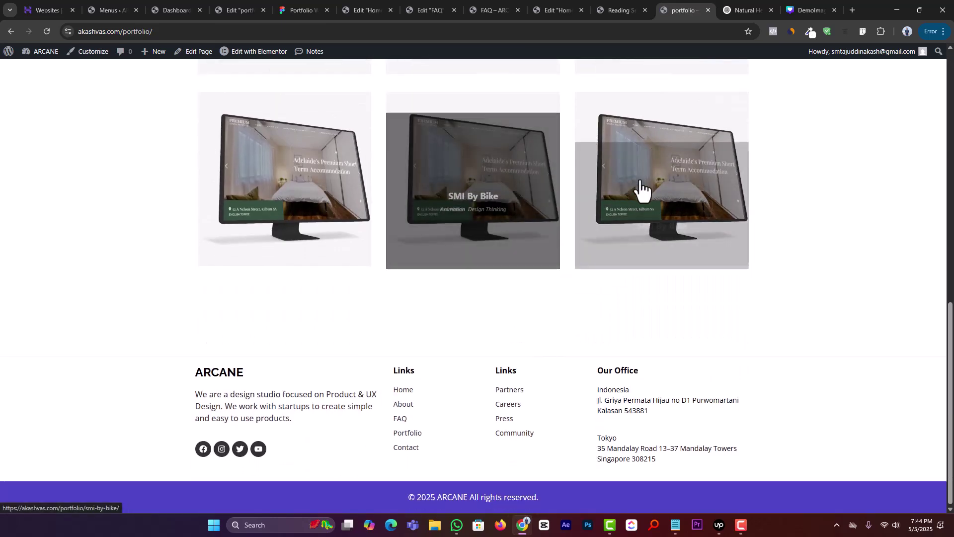
scroll(260, 187, up, 20)
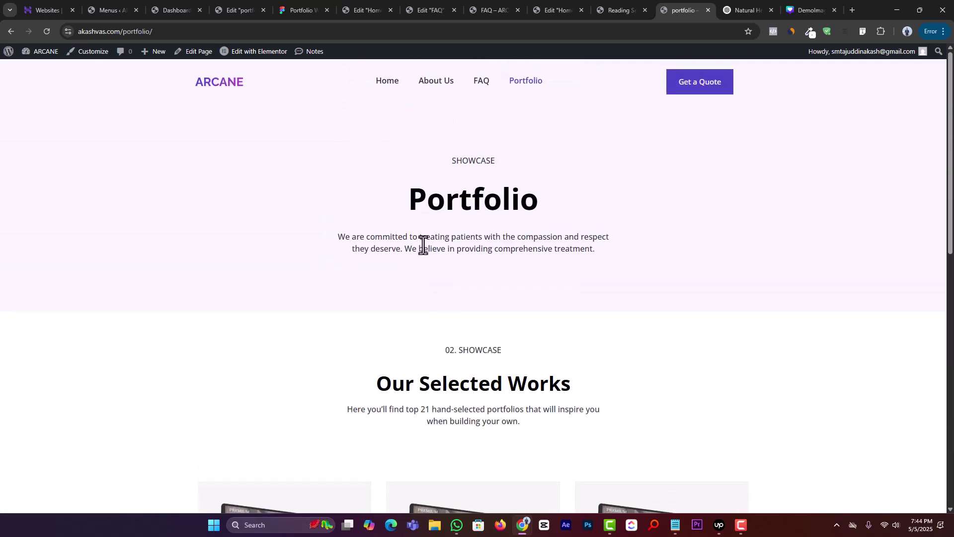
- Examine the contact us frame in the Figma design, including its hero, map and message form sections
click(298, 10)
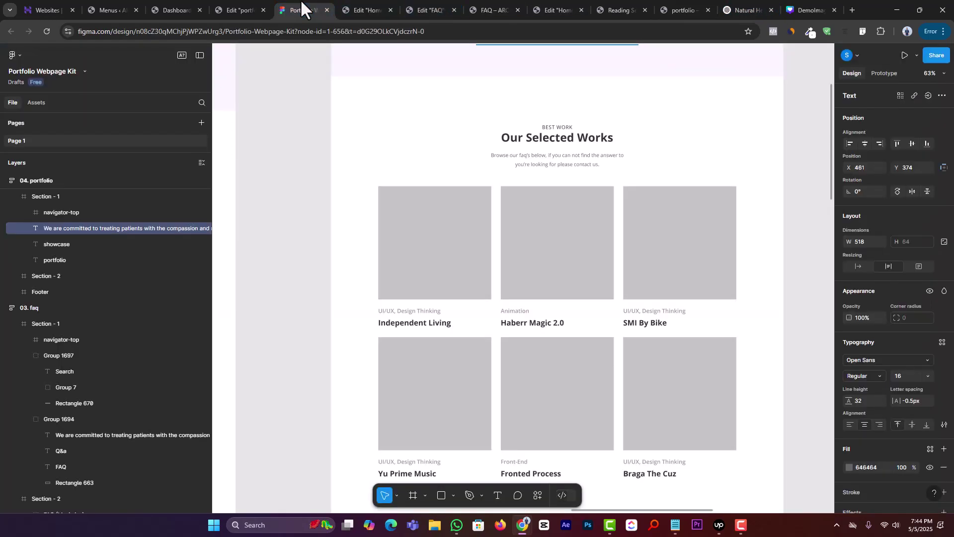
scroll(691, 258, down, 6)
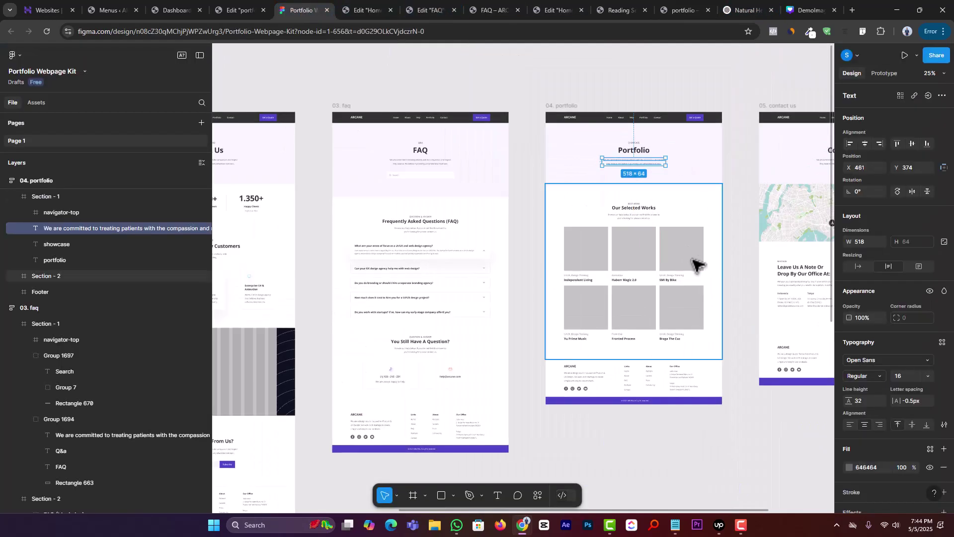
scroll(611, 263, right, 3)
drag(594, 263, 458, 279)
scroll(545, 222, up, 4)
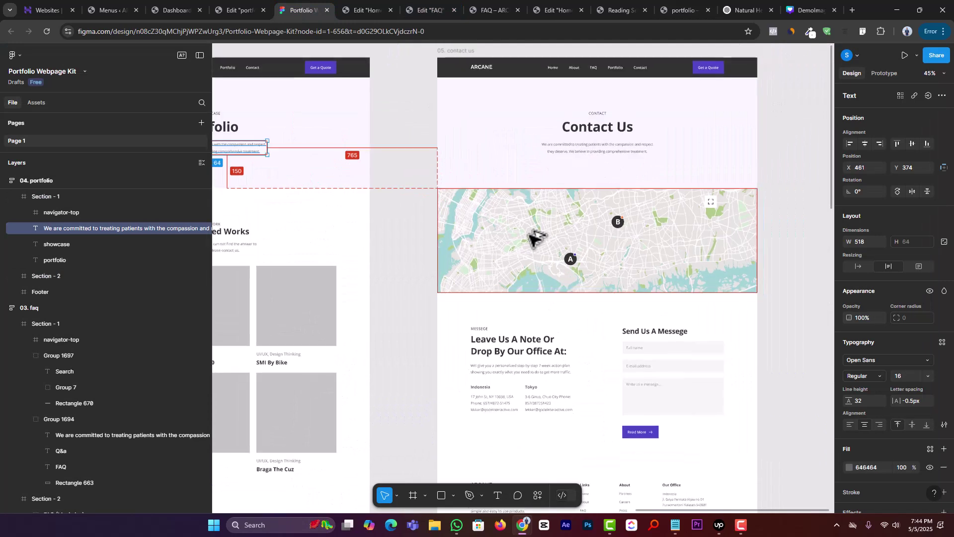
scroll(695, 261, down, 1)
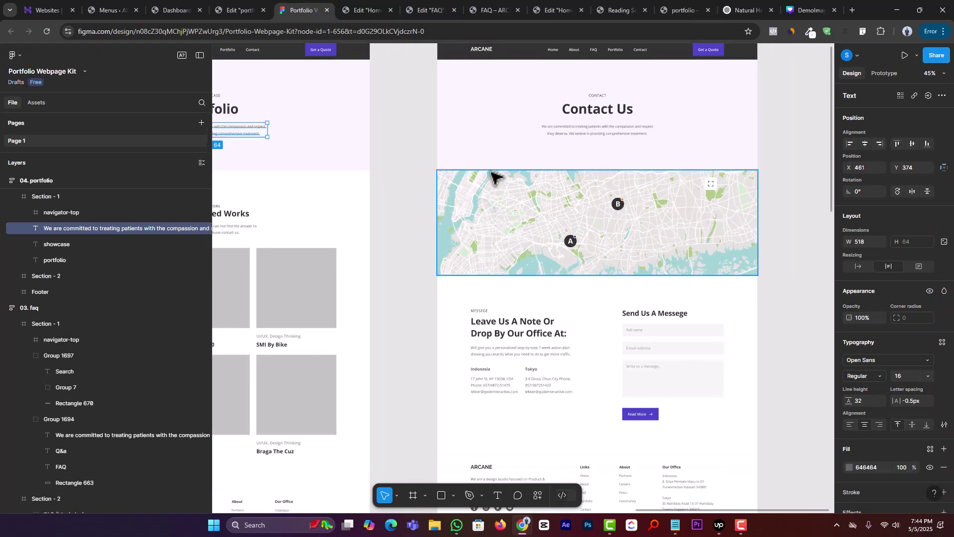
- Create a new WordPress page titled "Contact Us" and publish it
click(236, 8)
click(169, 4)
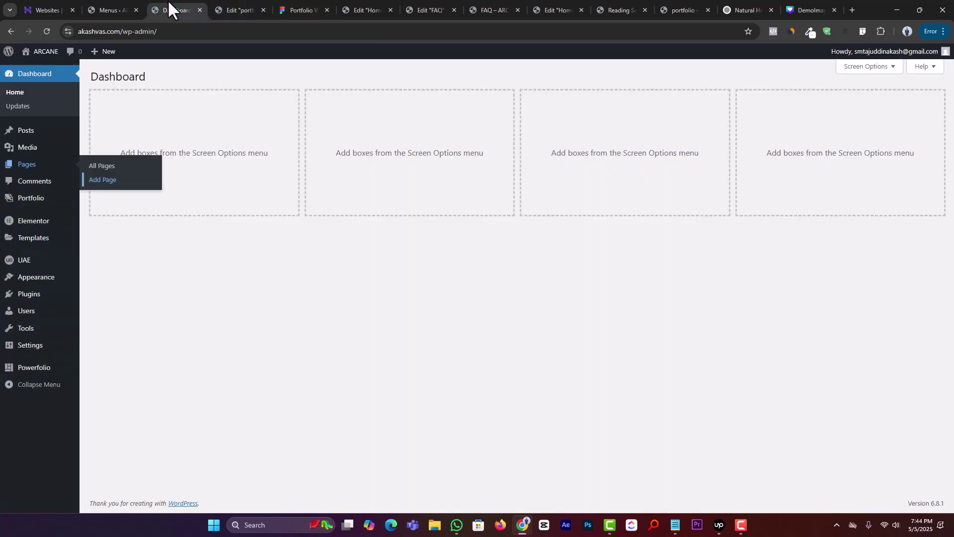
middle_click(107, 188)
click(207, 9)
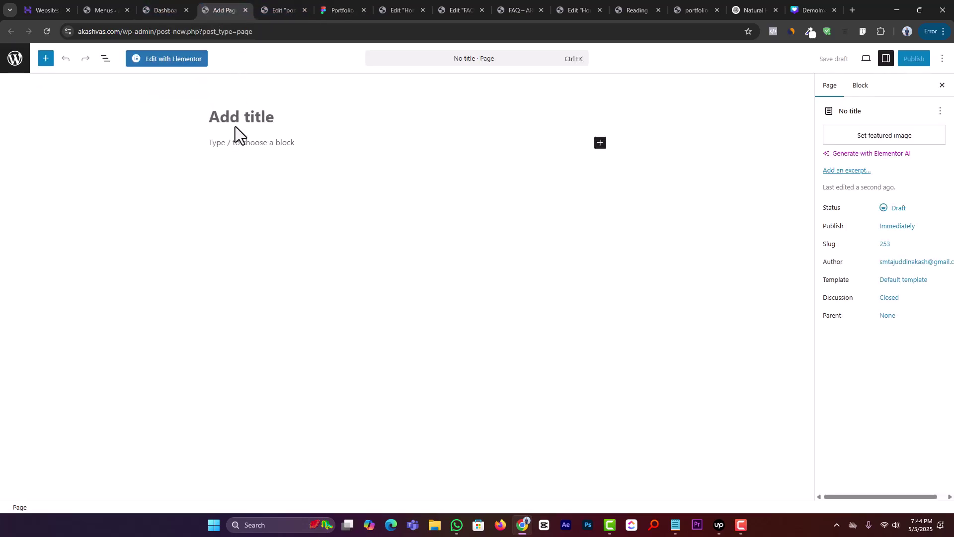
text(Contact Us)
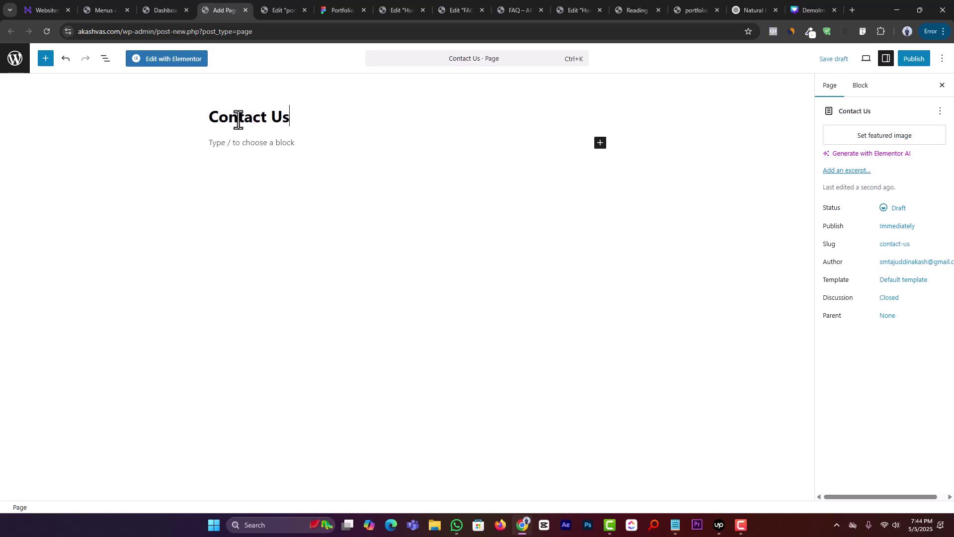
click(925, 59)
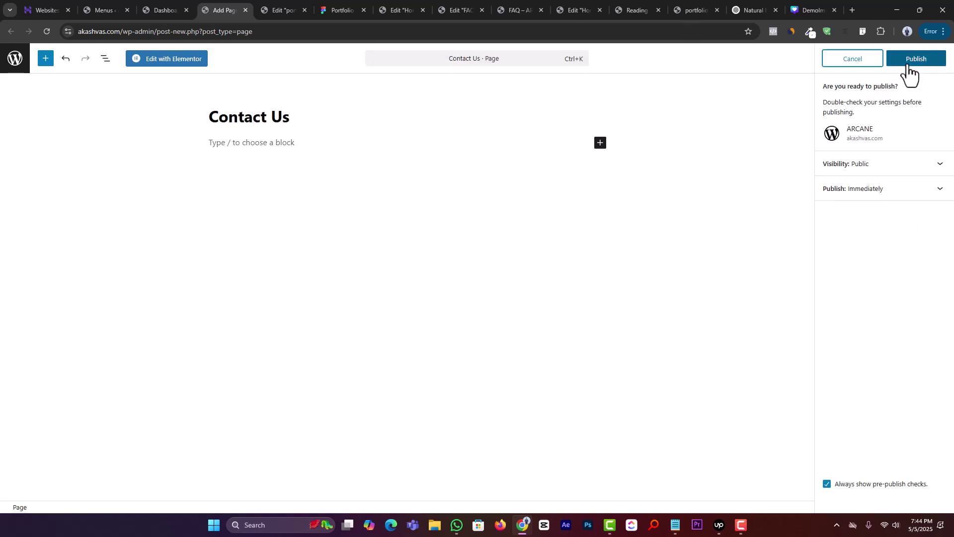
click(909, 60)
- Open the Contact Us page in Elementor and change its page layout to one that drops the page title but keeps the header and footer
click(173, 59)
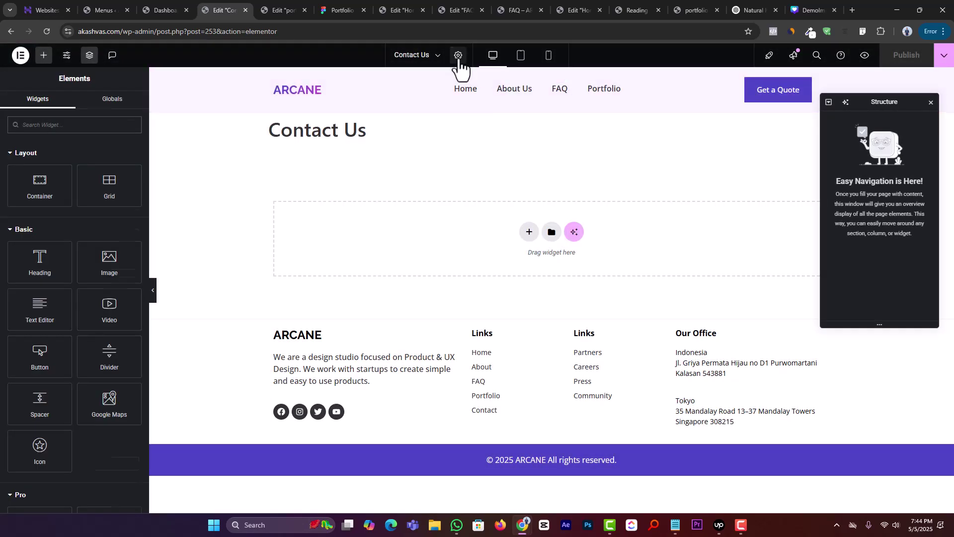
click(458, 55)
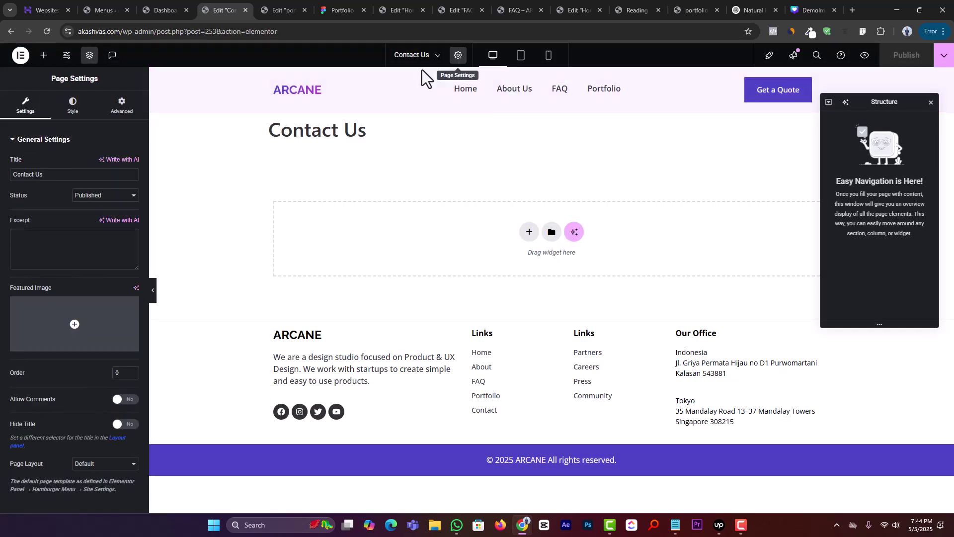
click(102, 464)
click(103, 442)
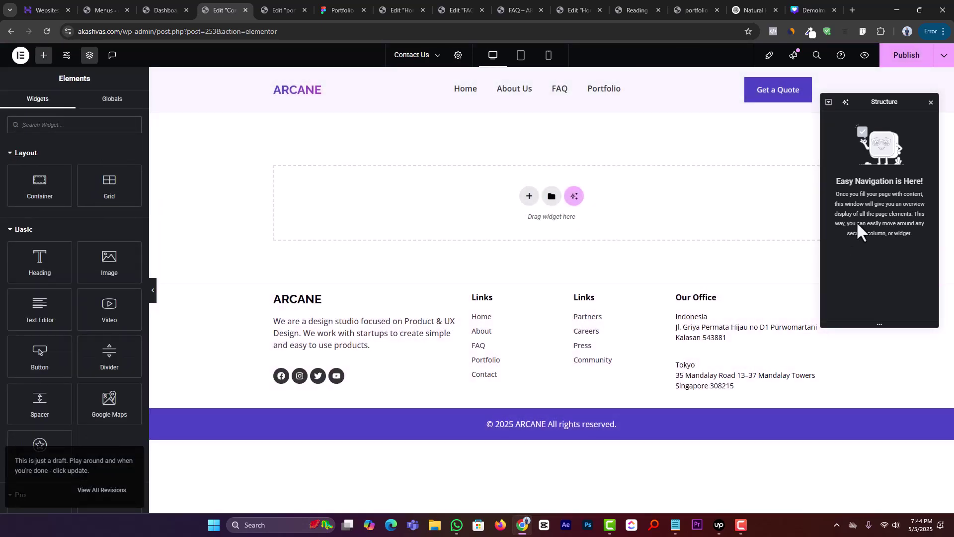
- Insert the saved About_Hero_section template into the empty page
click(550, 197)
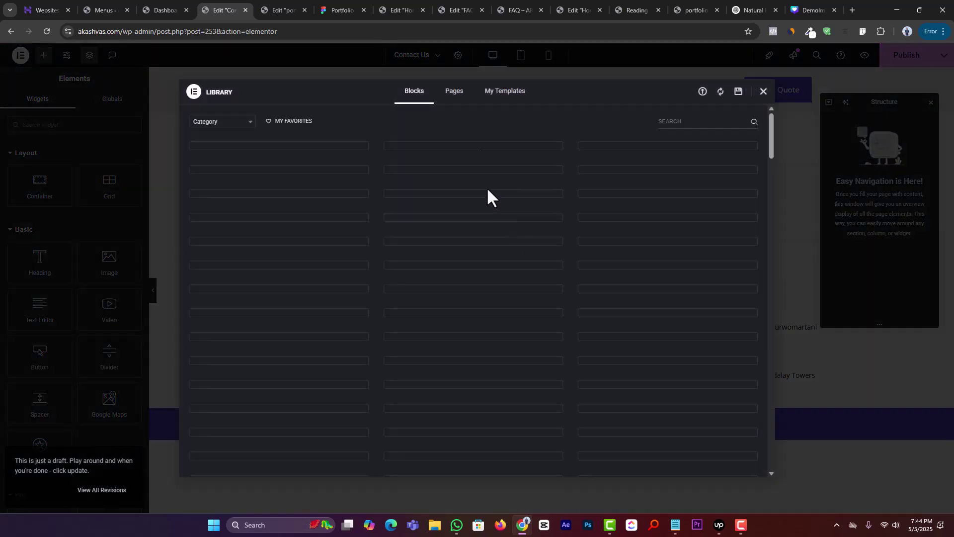
click(508, 97)
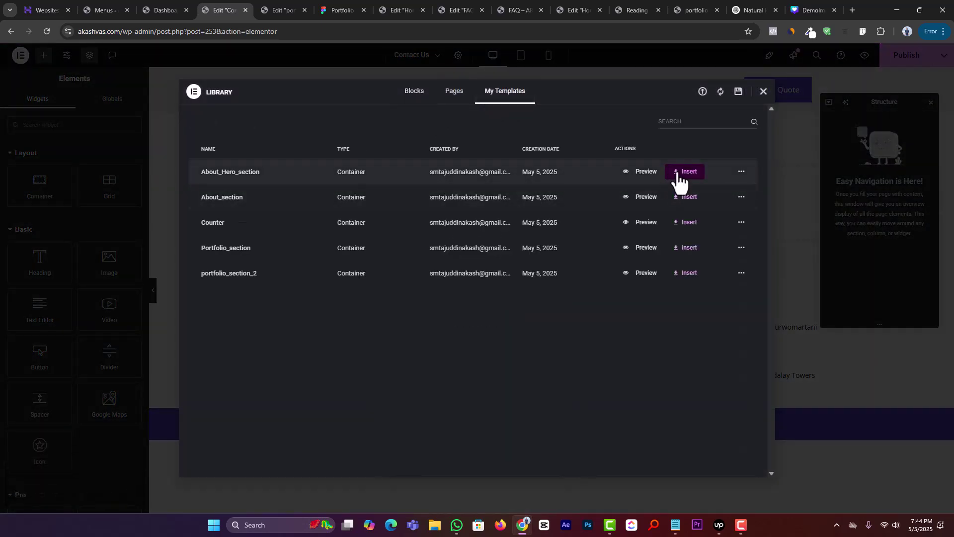
click(682, 173)
click(498, 301)
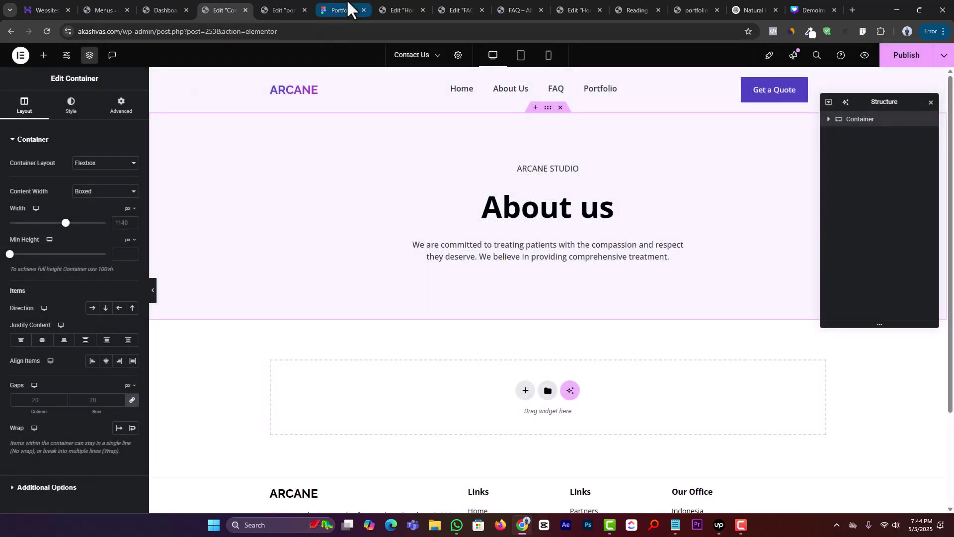
- Replace the small text above the hero heading with "contact" from the Figma contact us frame
drag(349, 8, 290, 9)
scroll(611, 208, up, 5)
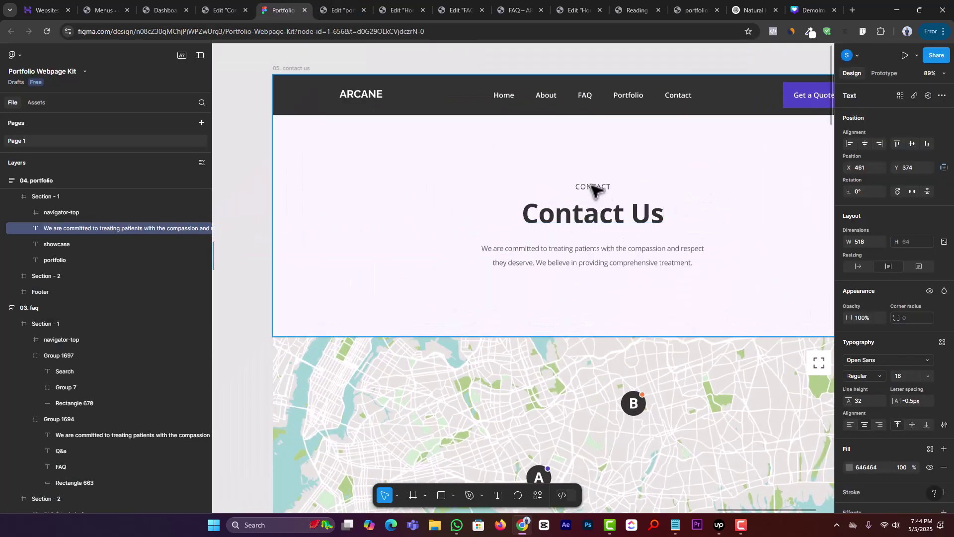
click(593, 187)
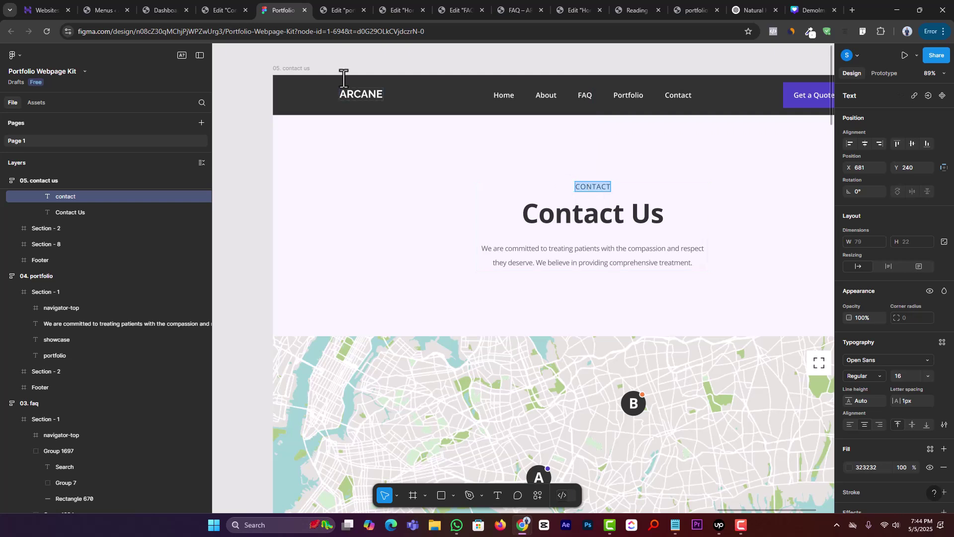
click(231, 9)
click(550, 166)
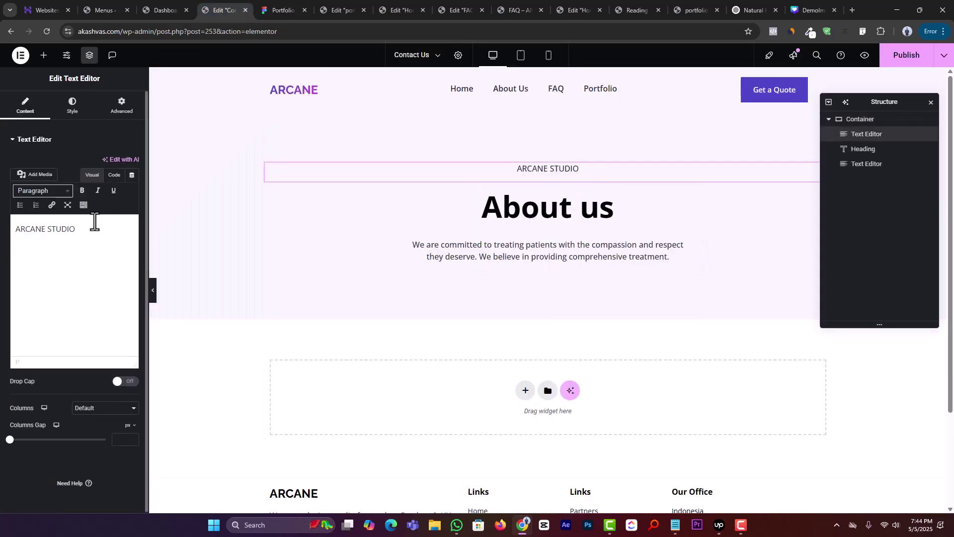
text(contact)
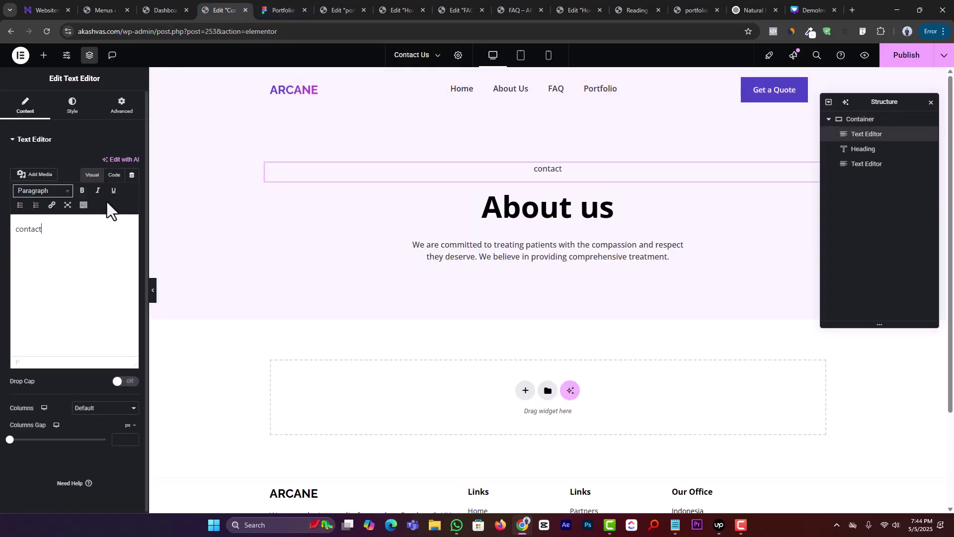
- Set the typography transform of the small "contact" text to Uppercase
click(69, 107)
click(132, 191)
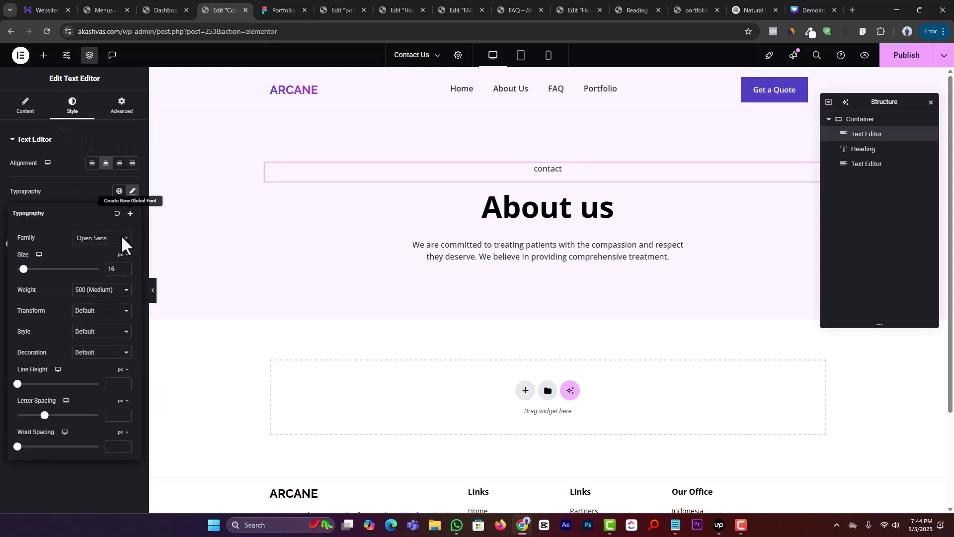
click(99, 310)
click(92, 336)
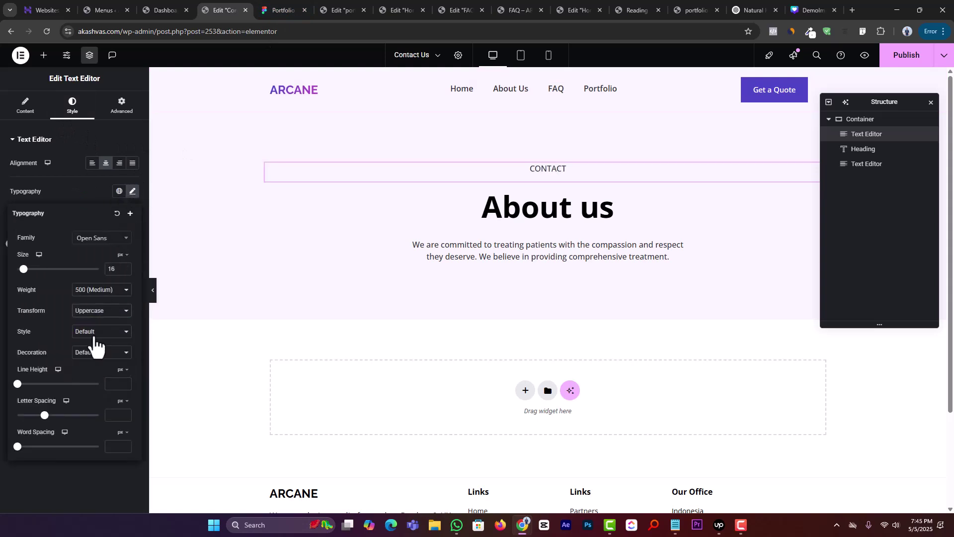
- Change the hero heading to "Contact Us" using the text from the Figma design
click(282, 10)
double_click(624, 212)
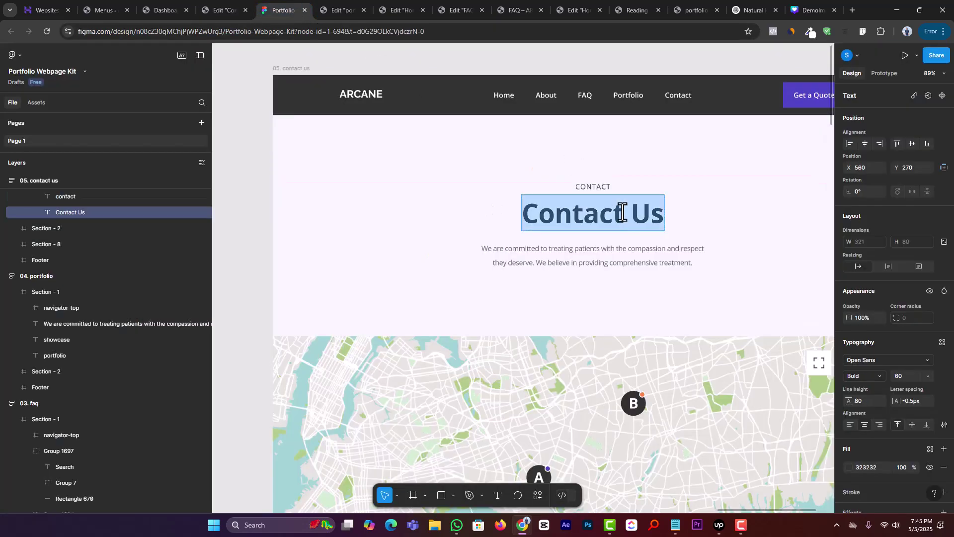
click(207, 4)
click(512, 202)
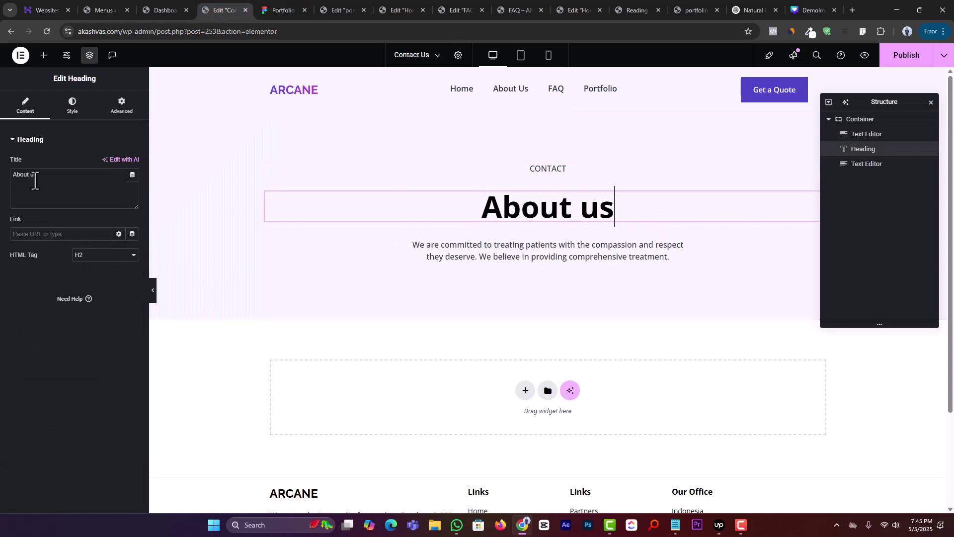
- Replace the hero description with the paragraph copied from the Figma contact us frame
click(279, 9)
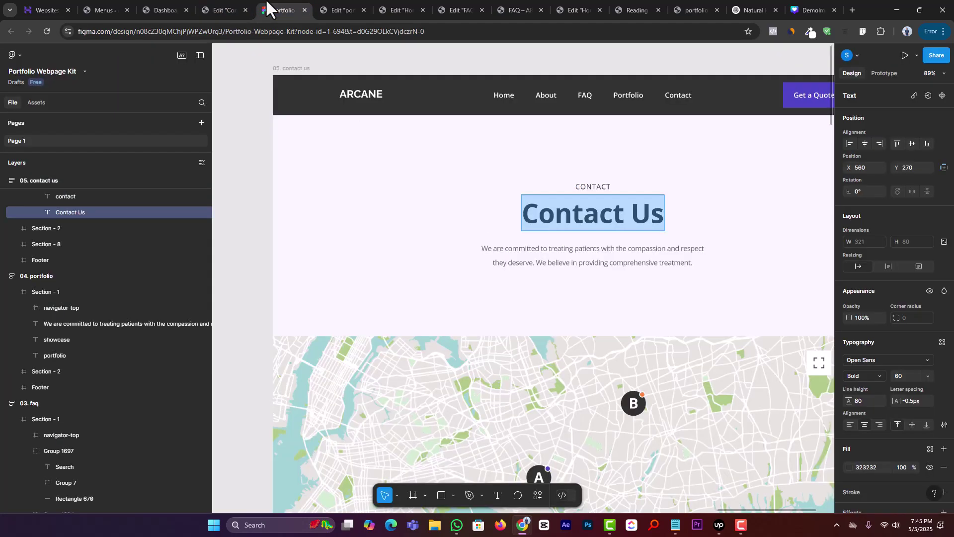
double_click(618, 267)
click(225, 10)
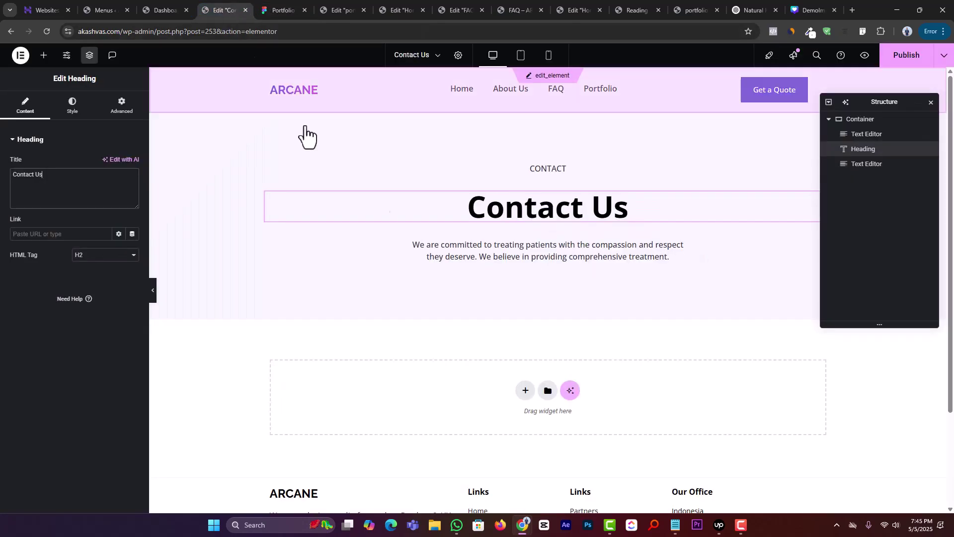
click(527, 267)
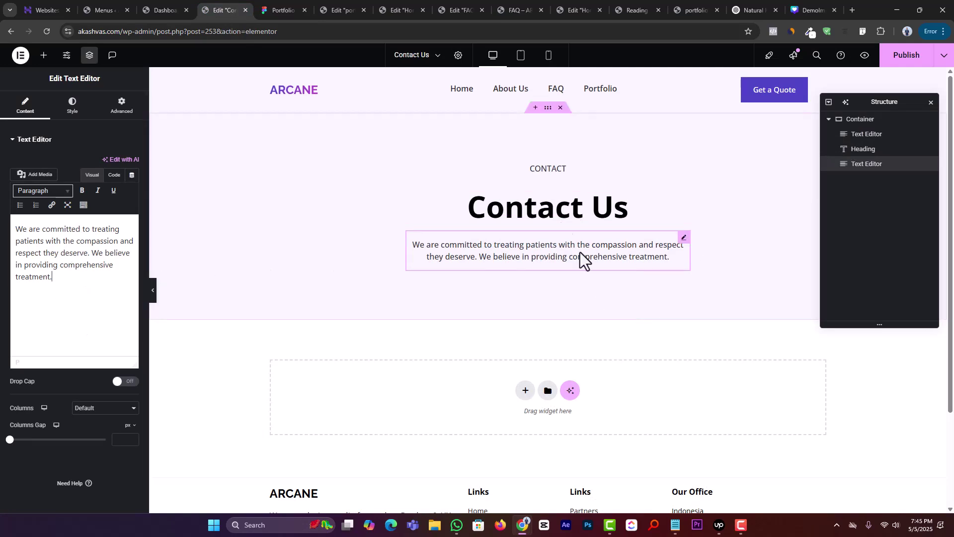
- Check the map section in the Figma design and add a Google Maps widget in a new container below the hero
scroll(461, 238, down, 3)
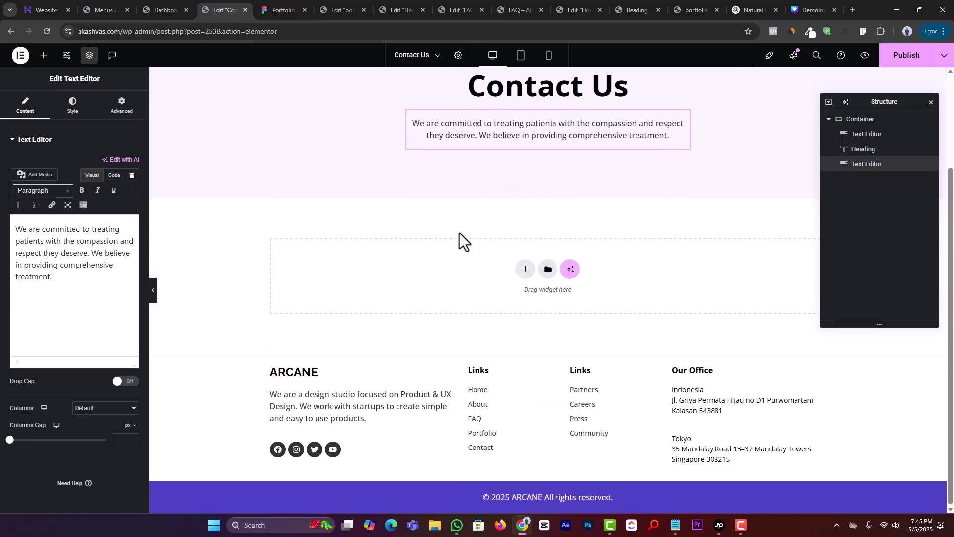
click(286, 19)
scroll(585, 267, down, 3)
scroll(586, 268, down, 3)
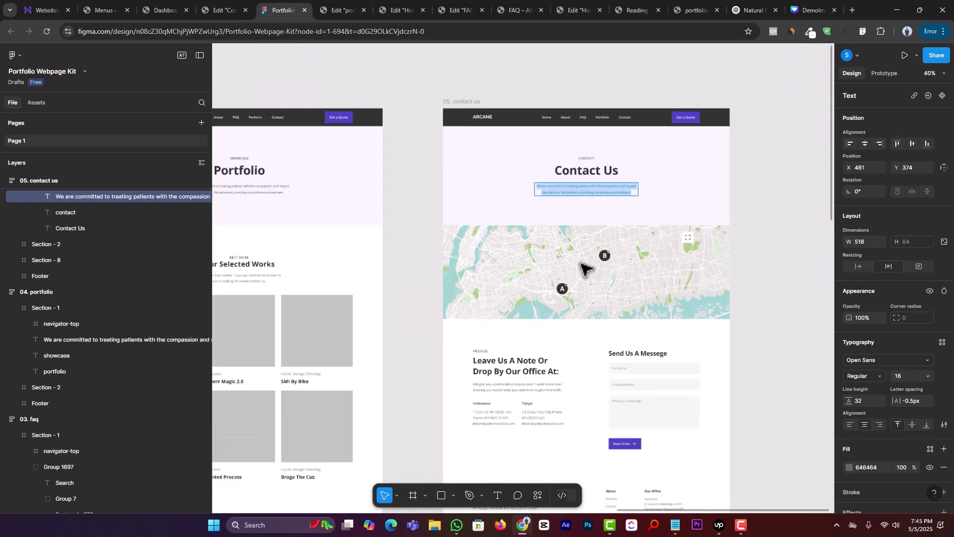
scroll(619, 357, up, 3)
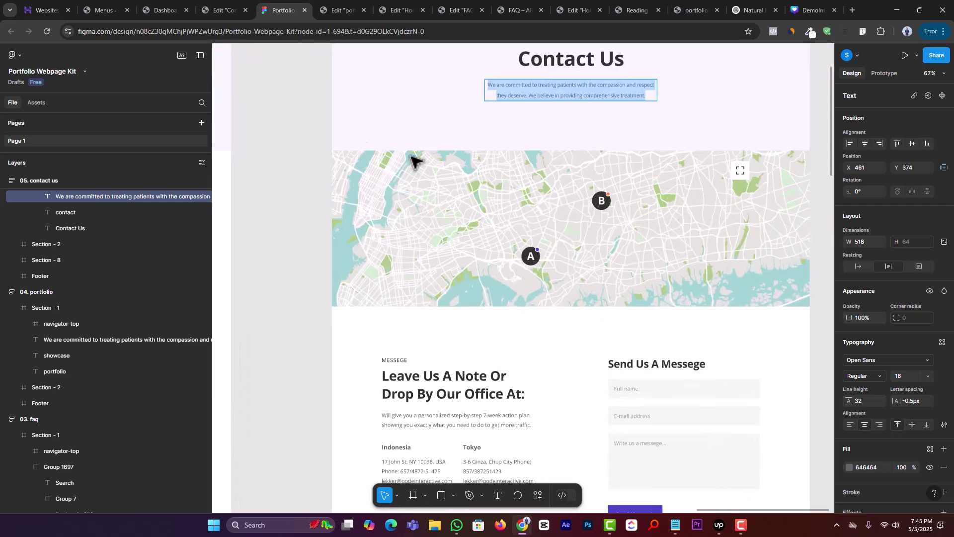
click(215, 11)
click(48, 57)
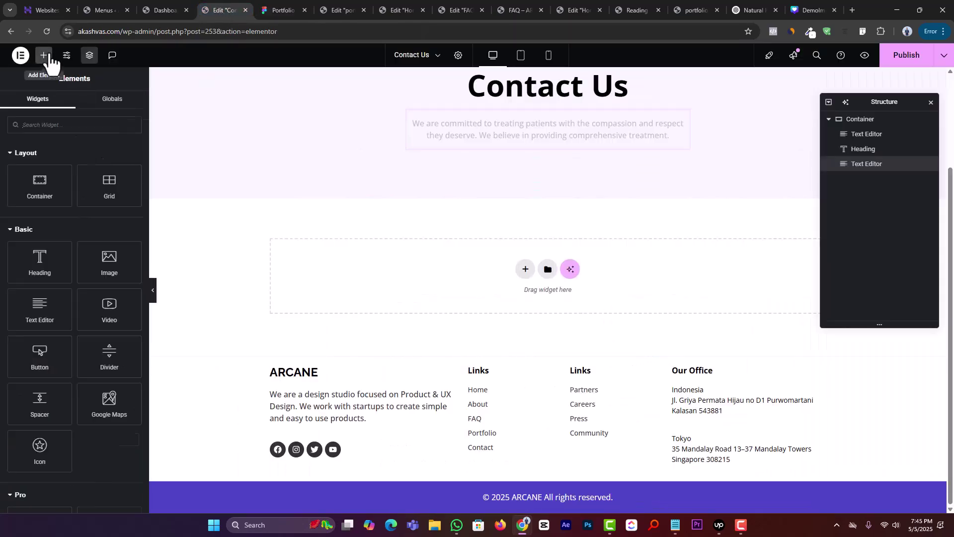
click(54, 124)
text(map)
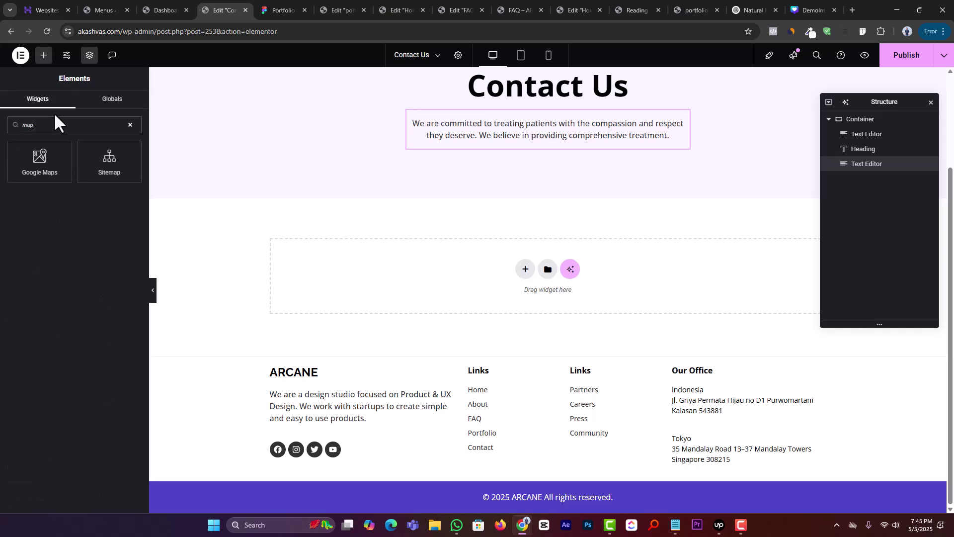
drag(39, 160, 522, 276)
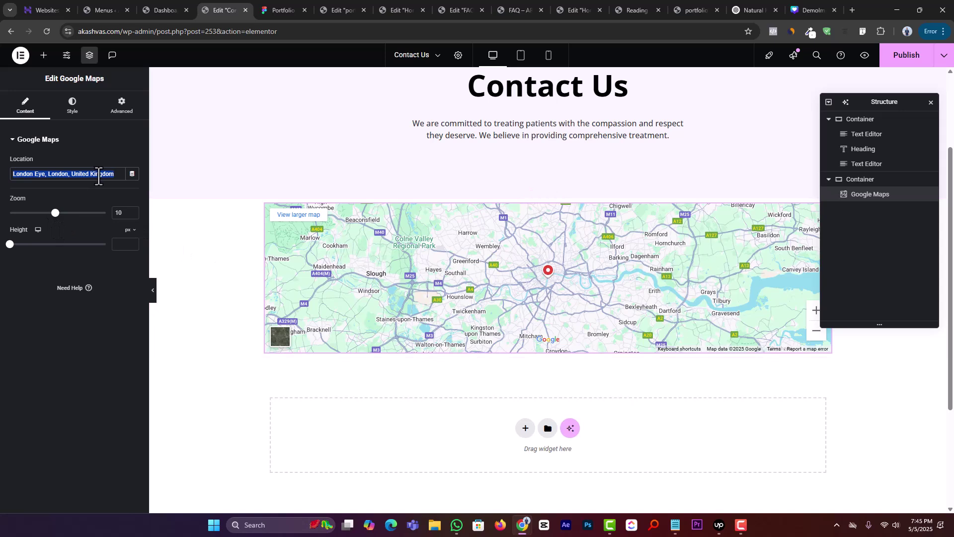
- Set the content width of the map's container to Full Width
click(862, 179)
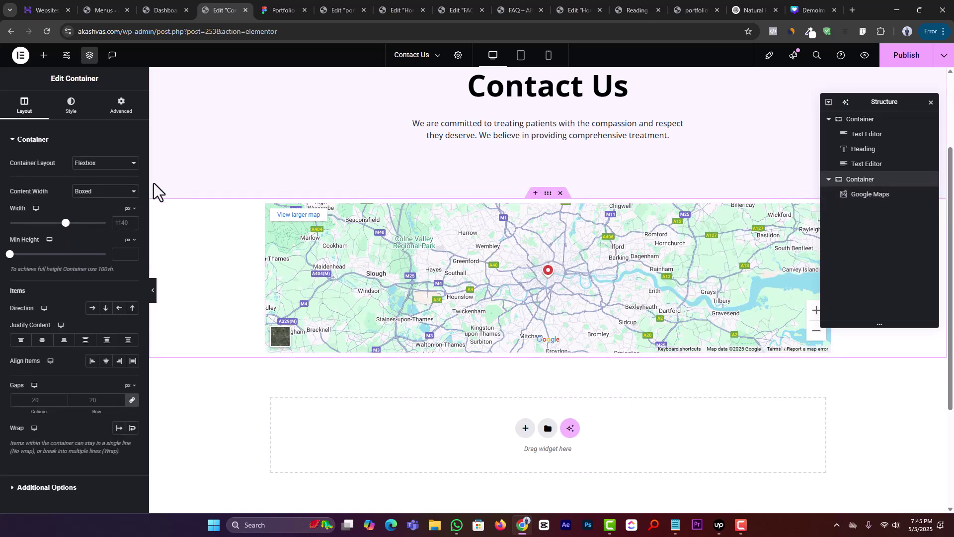
click(104, 192)
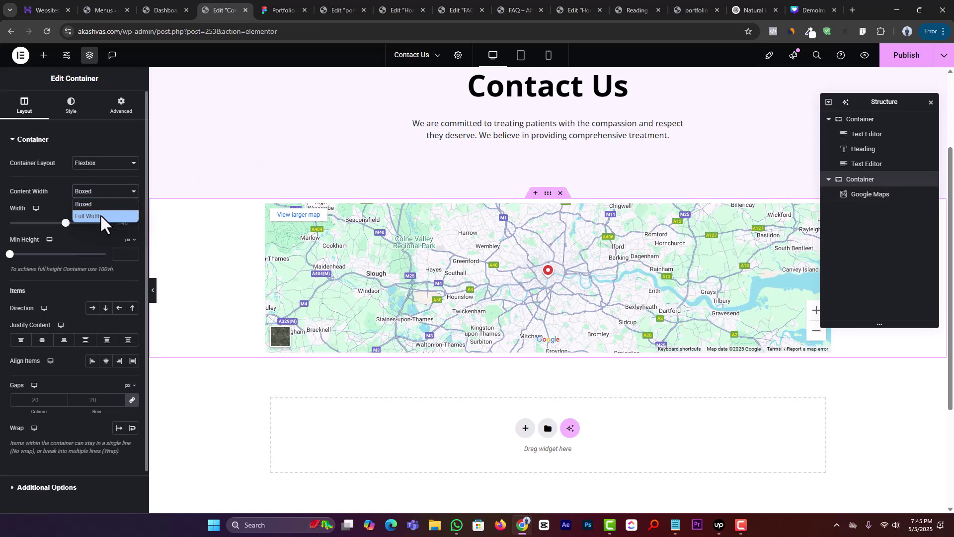
click(100, 214)
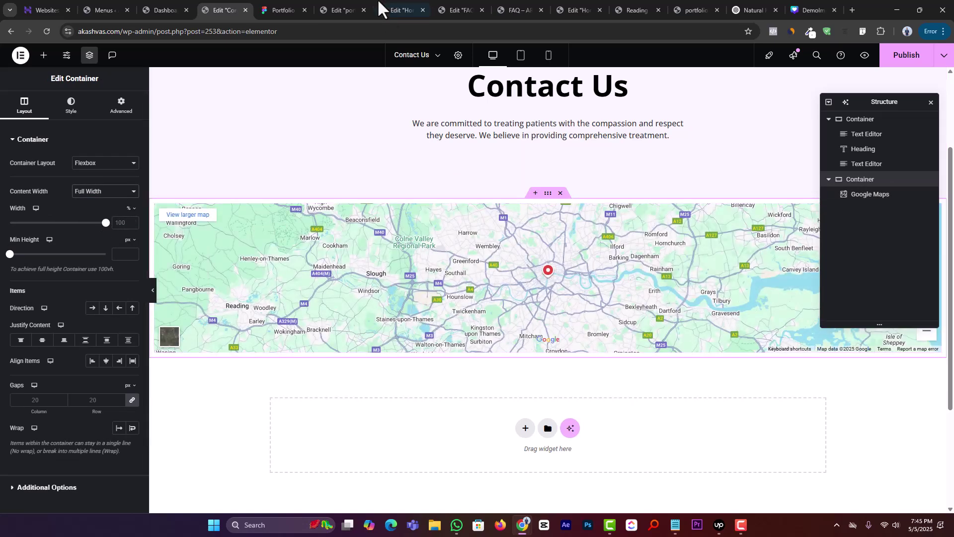
- Compare the map with the Figma design and set the map container's padding to 0 on all sides
click(274, 10)
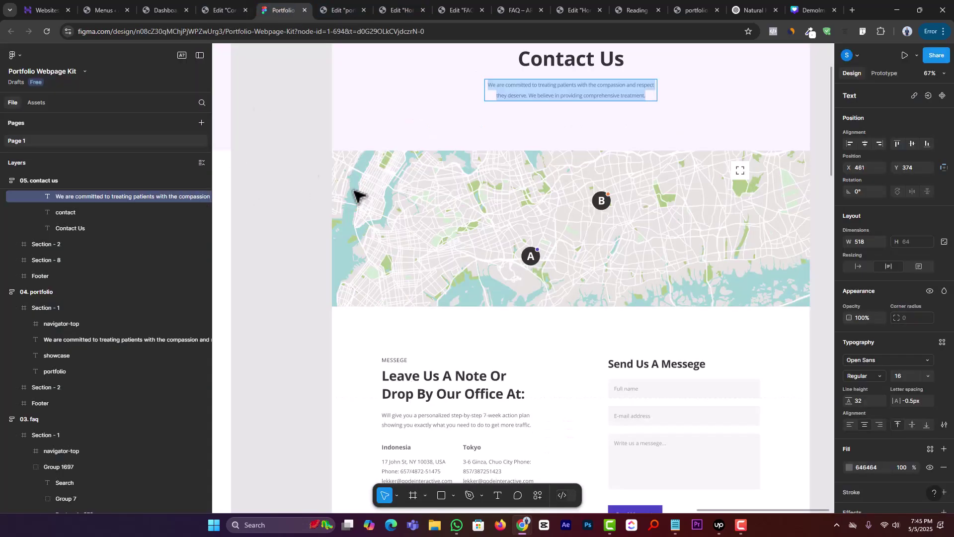
click(230, 7)
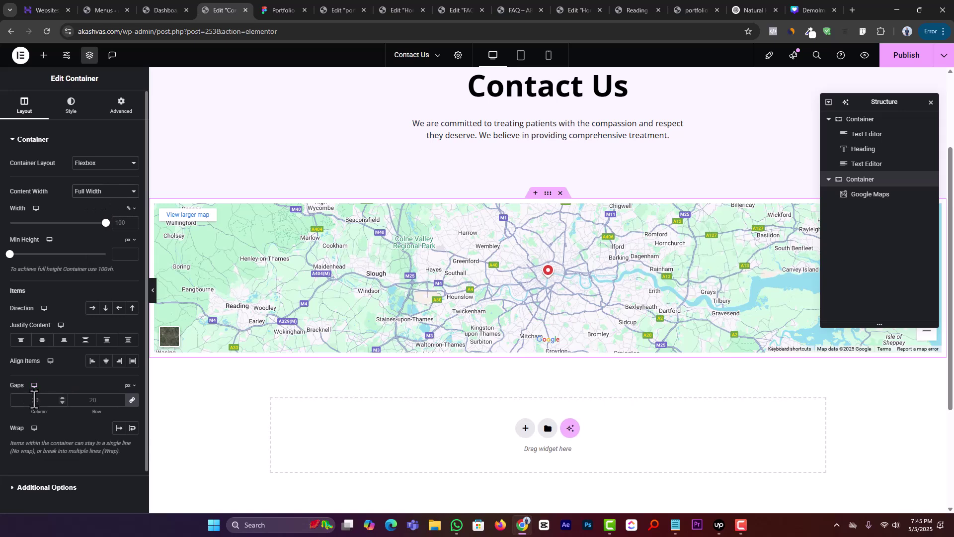
click(119, 106)
click(21, 214)
text(0)
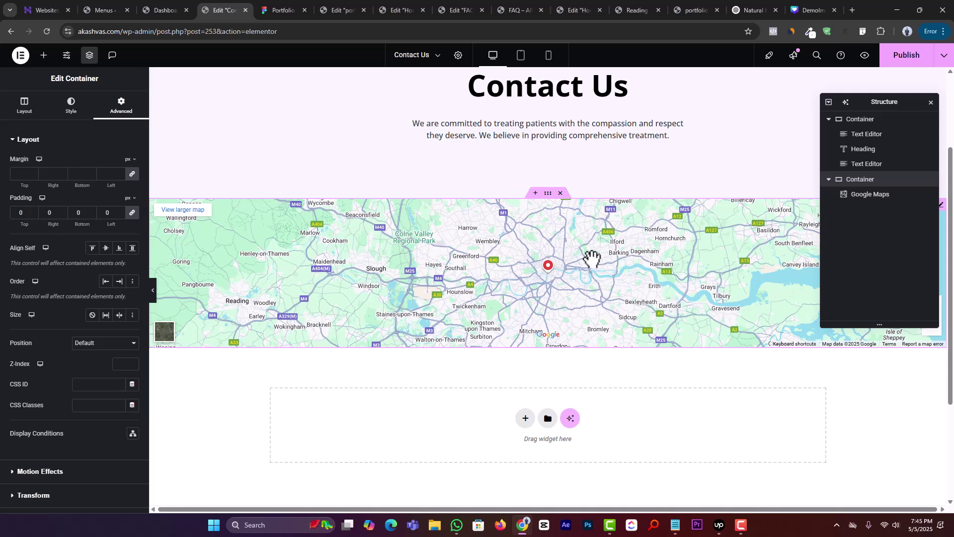
- Set the Google Maps widget's height to 489 px and its zoom to 15
click(909, 196)
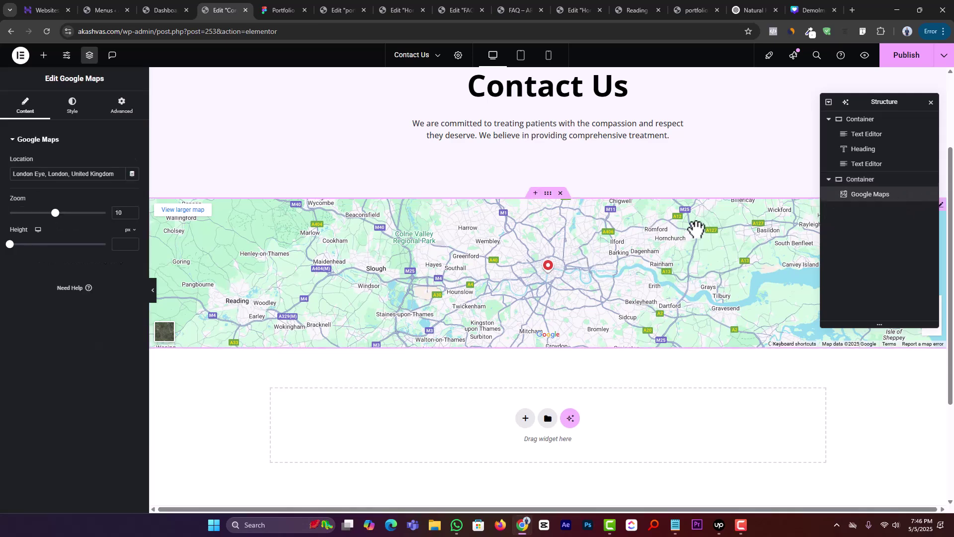
drag(10, 246, 41, 256)
drag(56, 213, 82, 213)
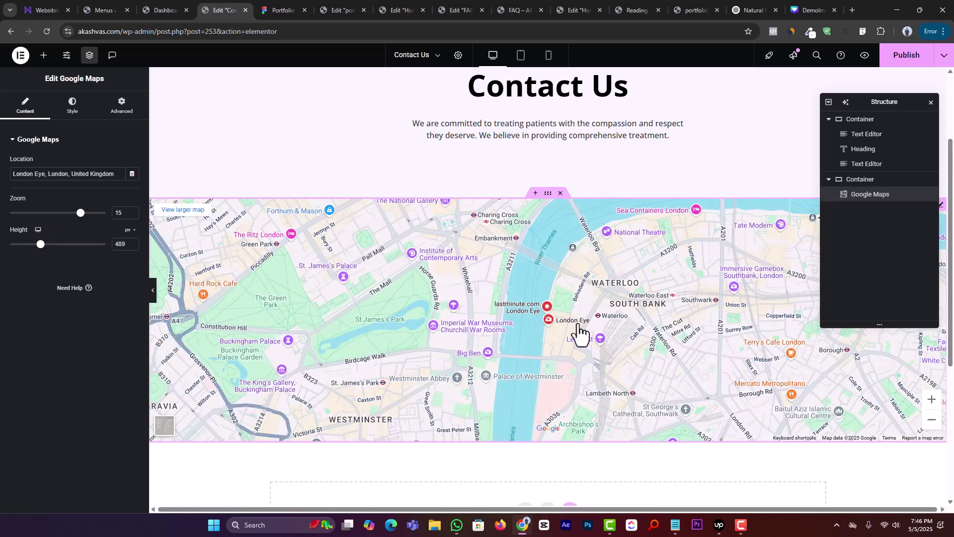
triple_click(58, 174)
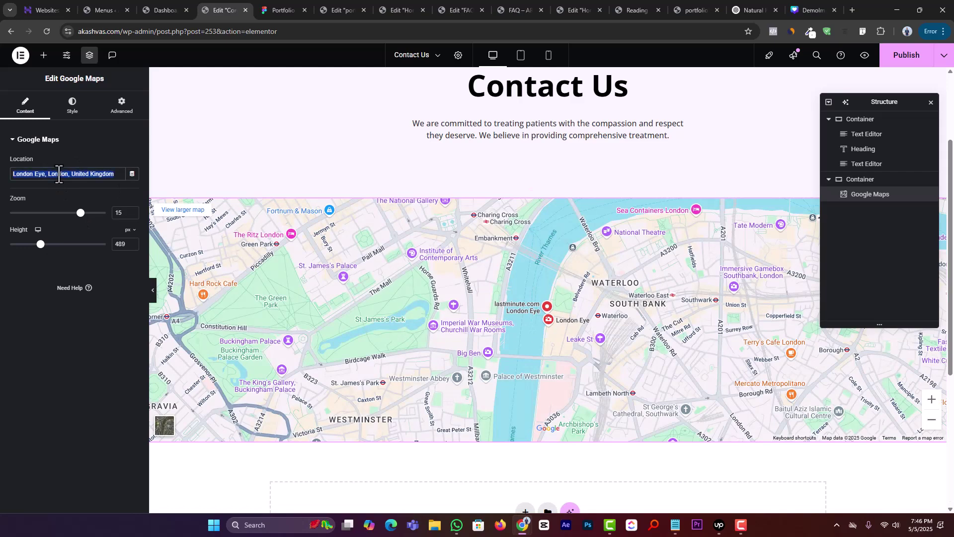
click(89, 155)
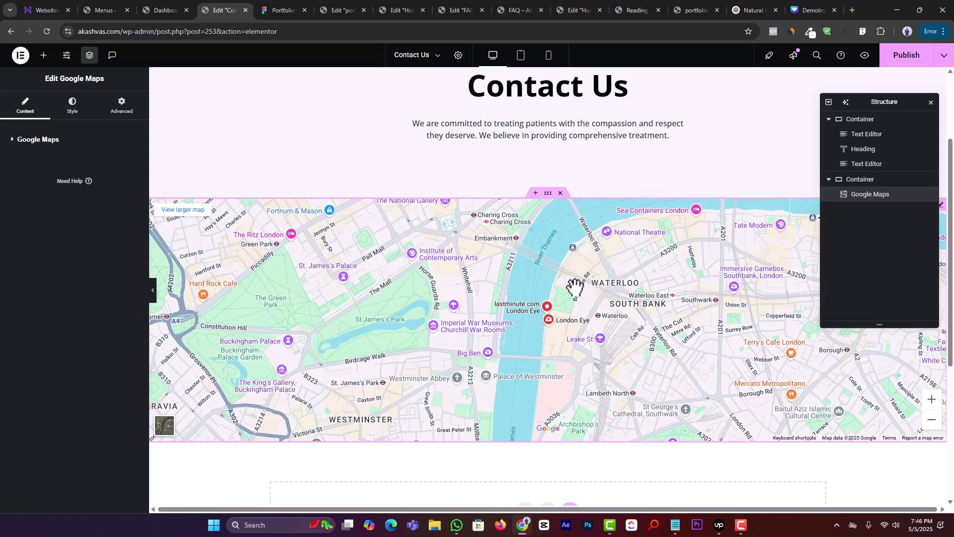
scroll(500, 360, down, 3)
scroll(512, 328, up, 4)
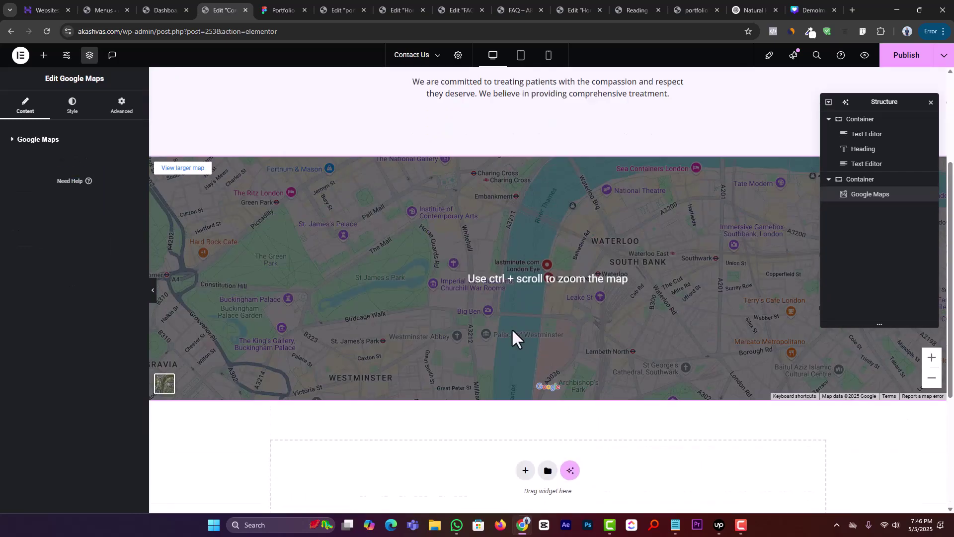
scroll(649, 252, down, 2)
scroll(614, 243, up, 3)
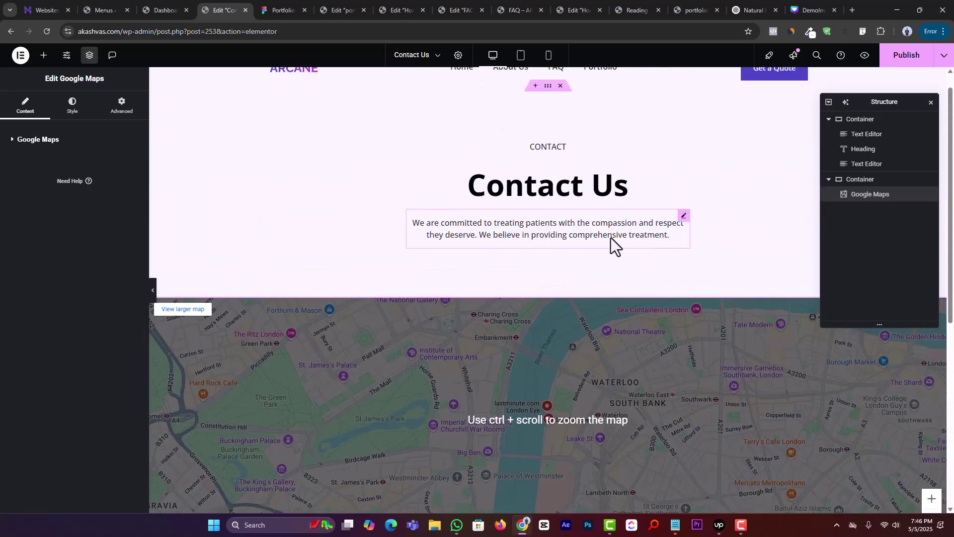
- Check the message section in the Figma design and save the Home page's contact form container to the library as Contact_us_section
scroll(661, 234, down, 4)
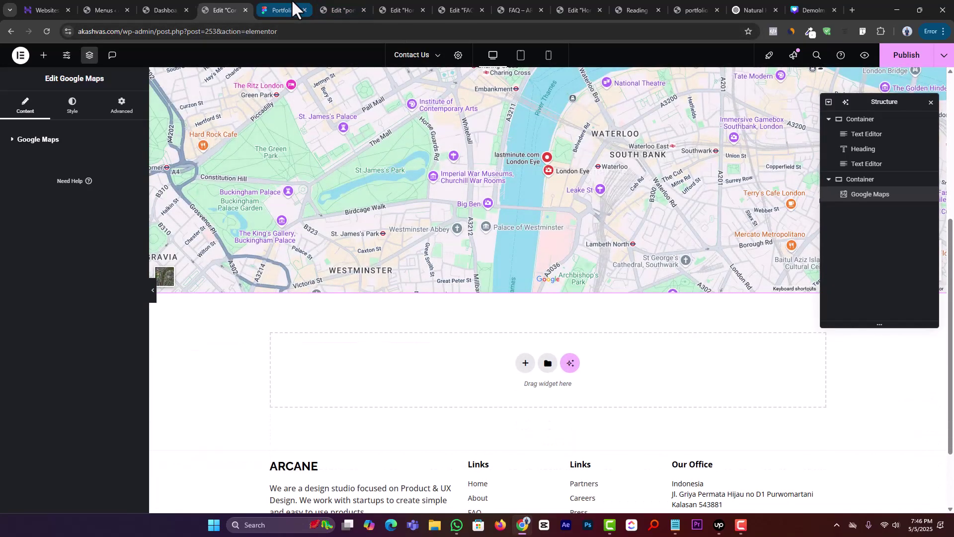
click(291, 9)
scroll(561, 288, down, 3)
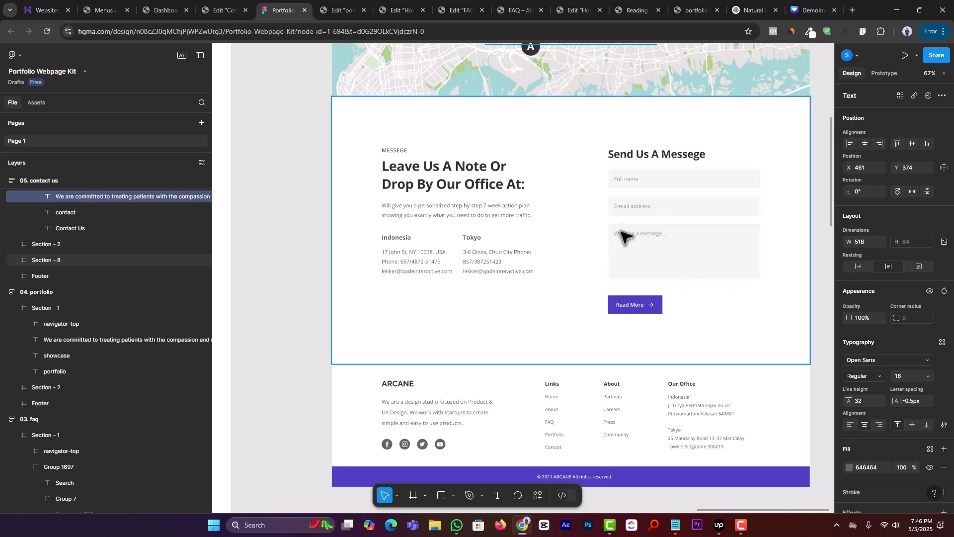
click(404, 8)
scroll(577, 342, down, 10)
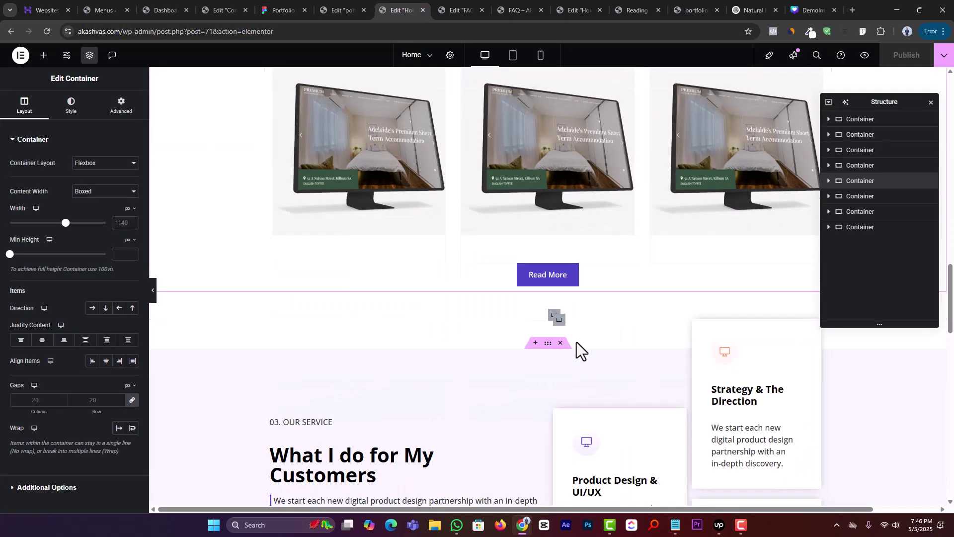
scroll(576, 342, down, 12)
scroll(577, 343, up, 3)
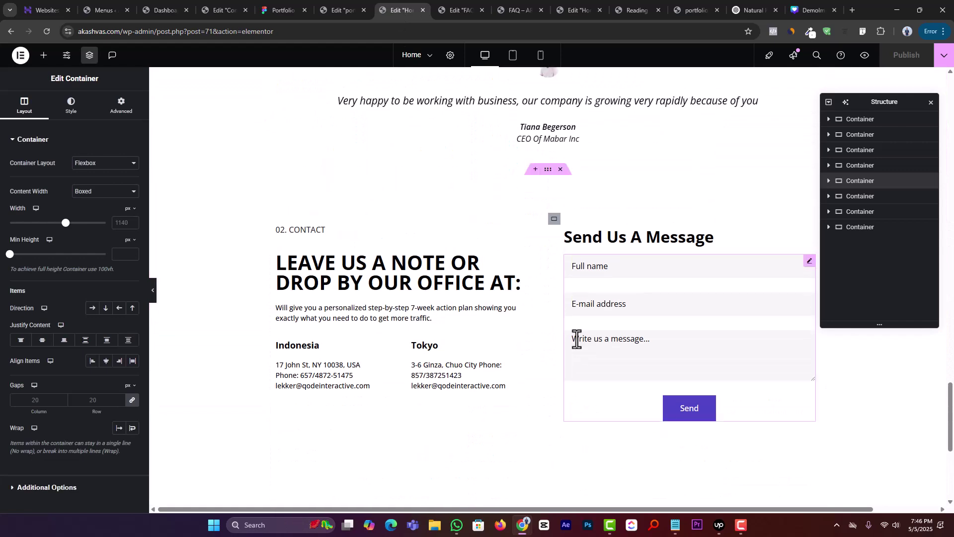
click(547, 170)
right_click(547, 172)
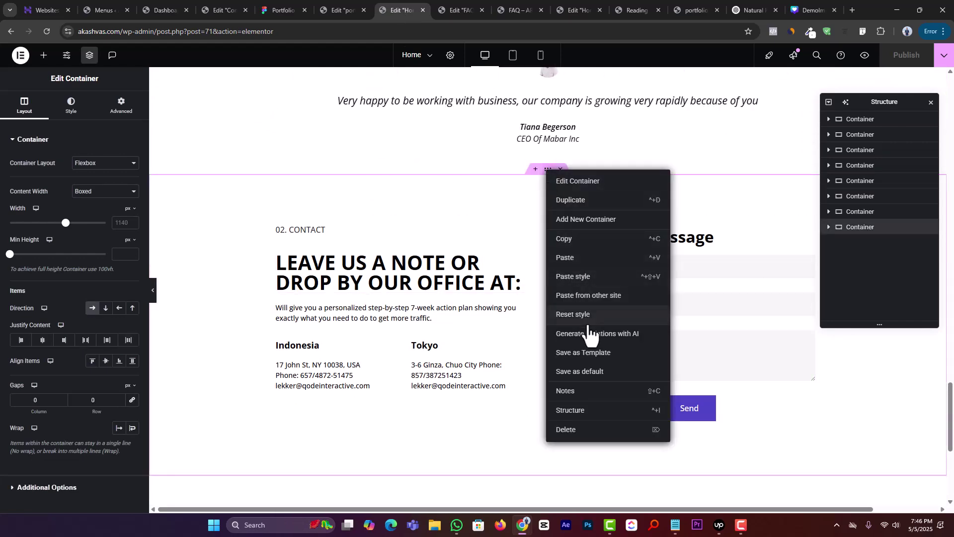
click(587, 359)
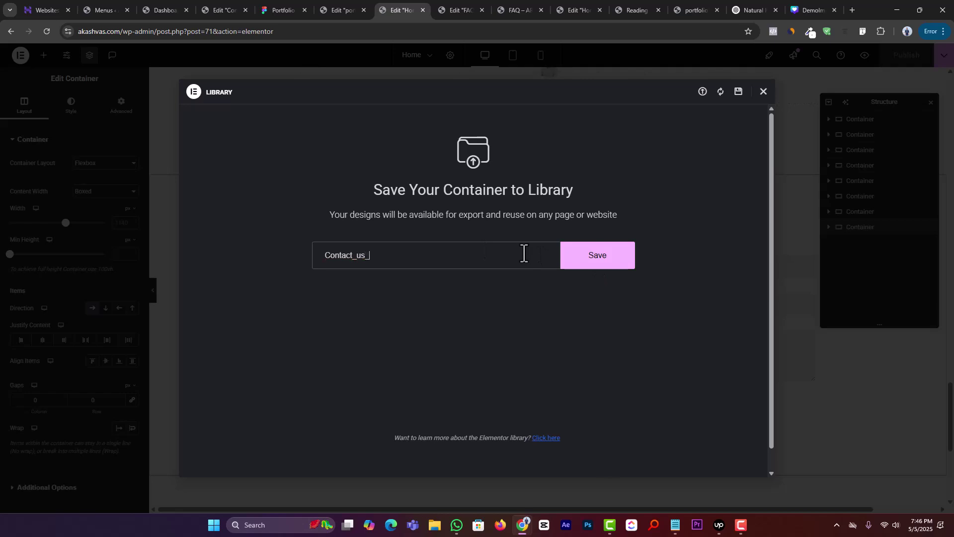
click(607, 258)
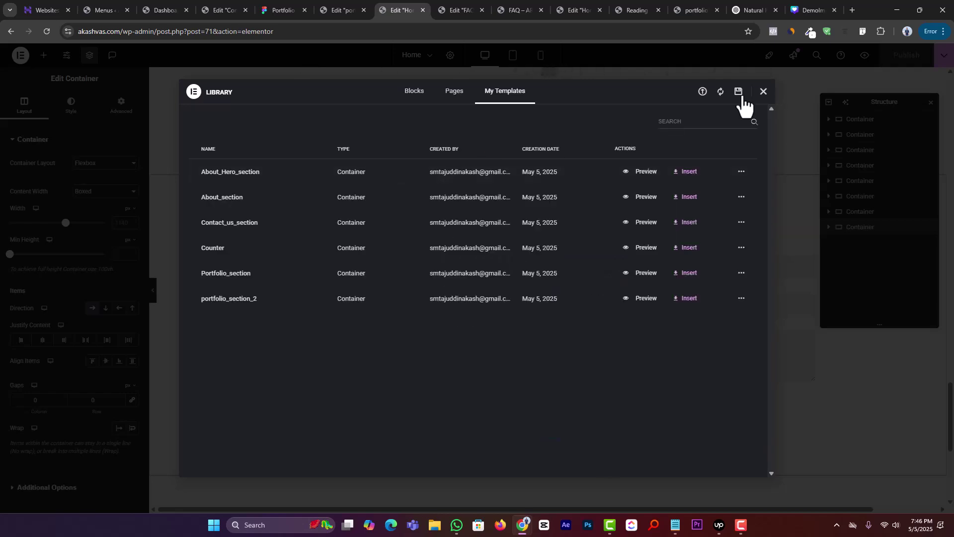
click(763, 92)
- Insert the Contact_us_section template below the map on the Contact Us page without applying the template's settings
click(223, 10)
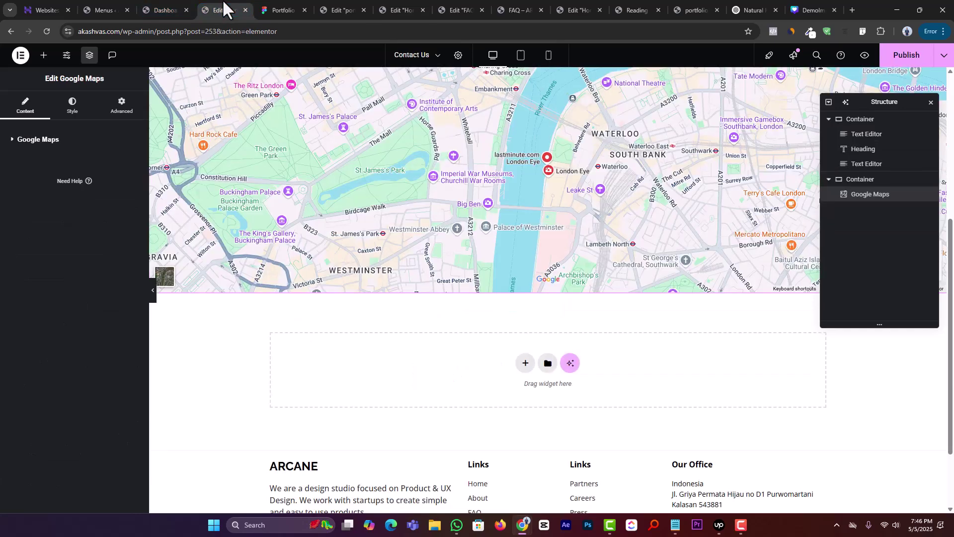
click(547, 363)
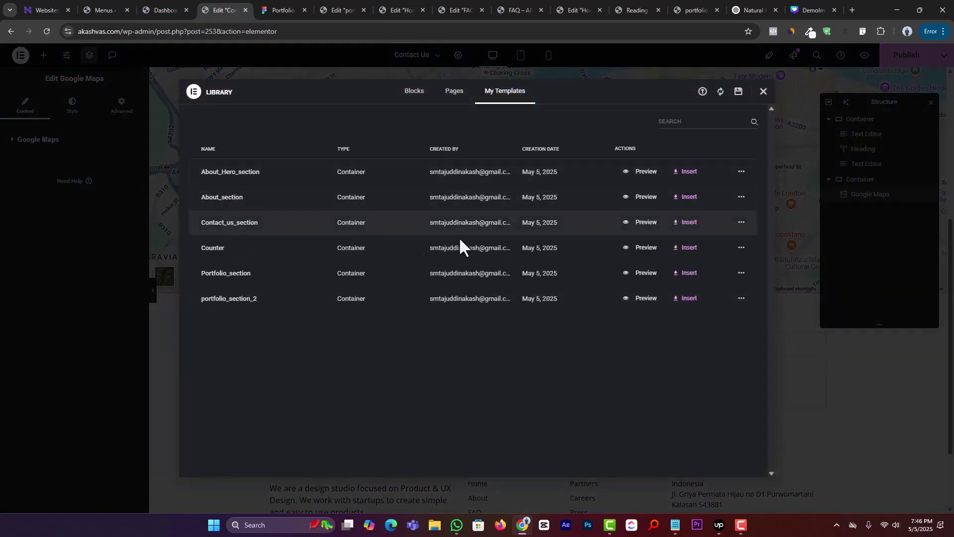
click(690, 222)
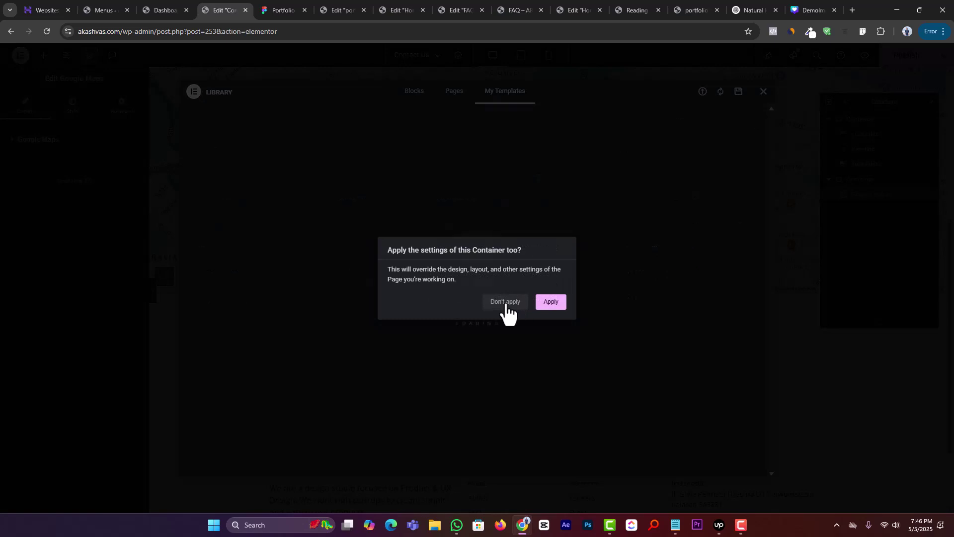
click(506, 304)
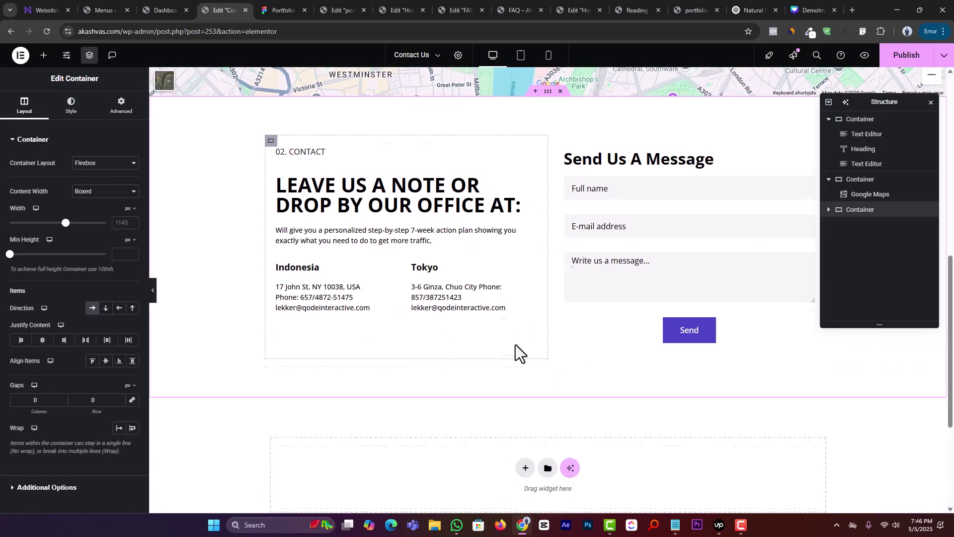
scroll(515, 344, up, 1)
scroll(427, 348, up, 1)
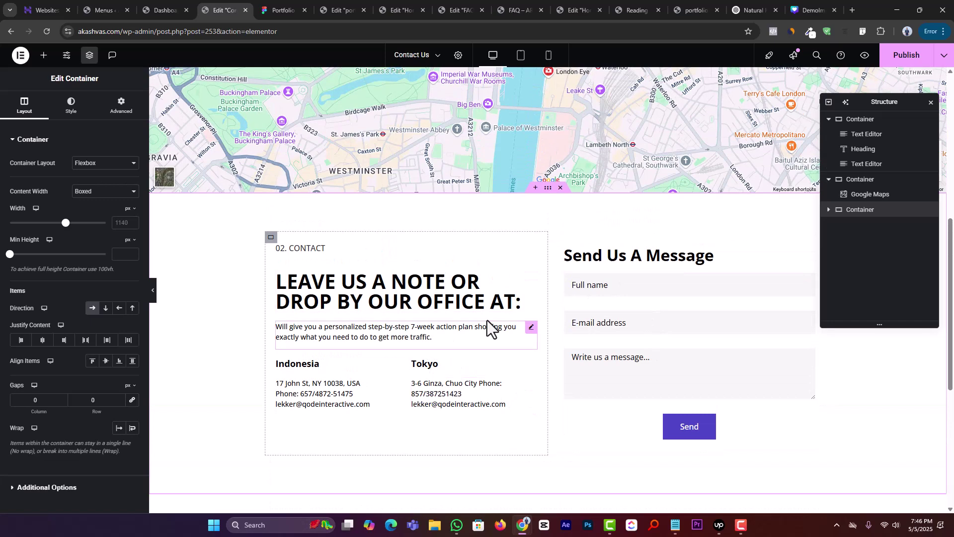
- Publish the Contact Us page and preview its hero, map and message form sections
click(917, 59)
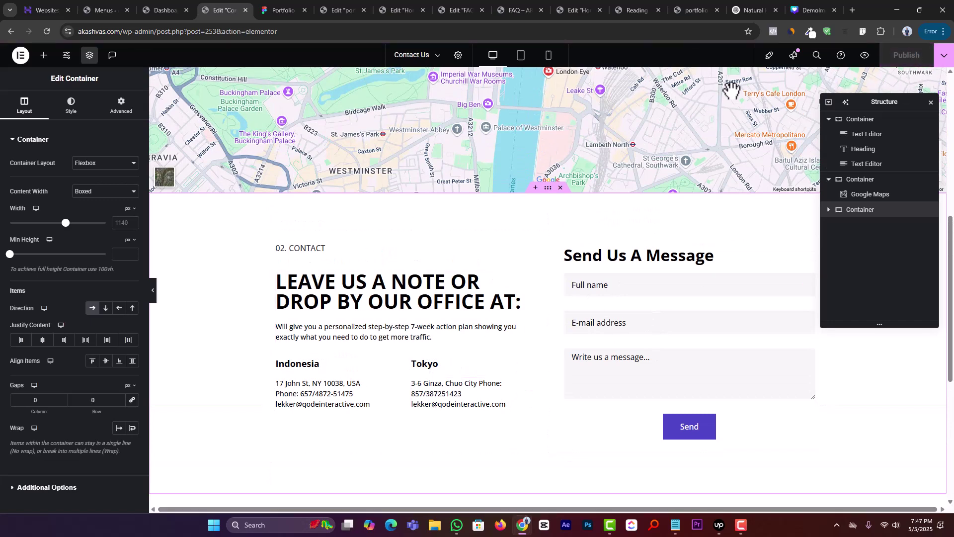
click(866, 57)
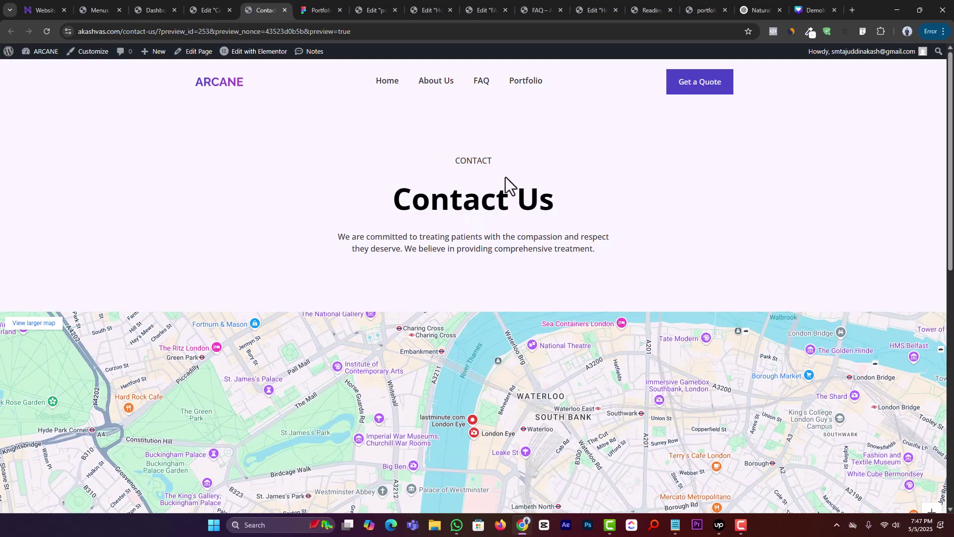
scroll(506, 177, down, 9)
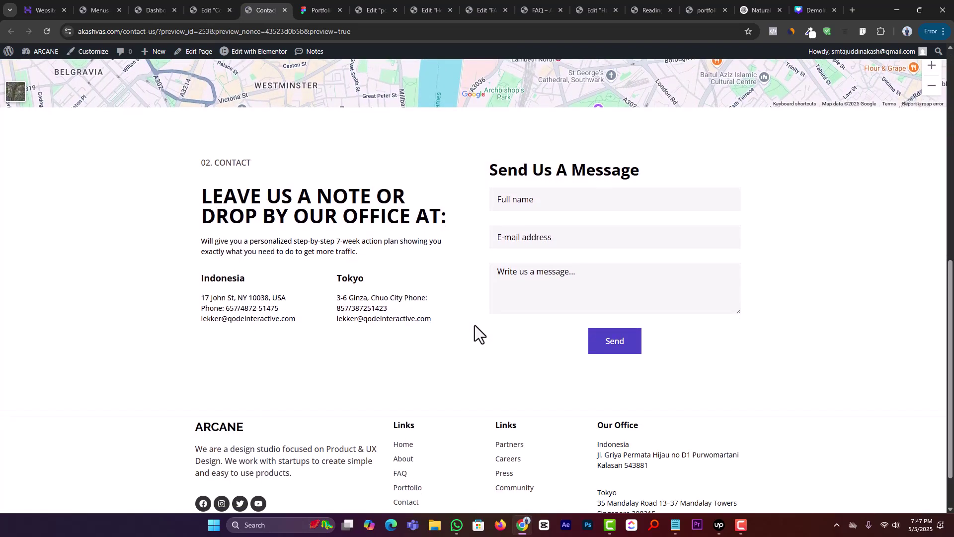
scroll(475, 325, down, 1)
scroll(476, 325, up, 10)
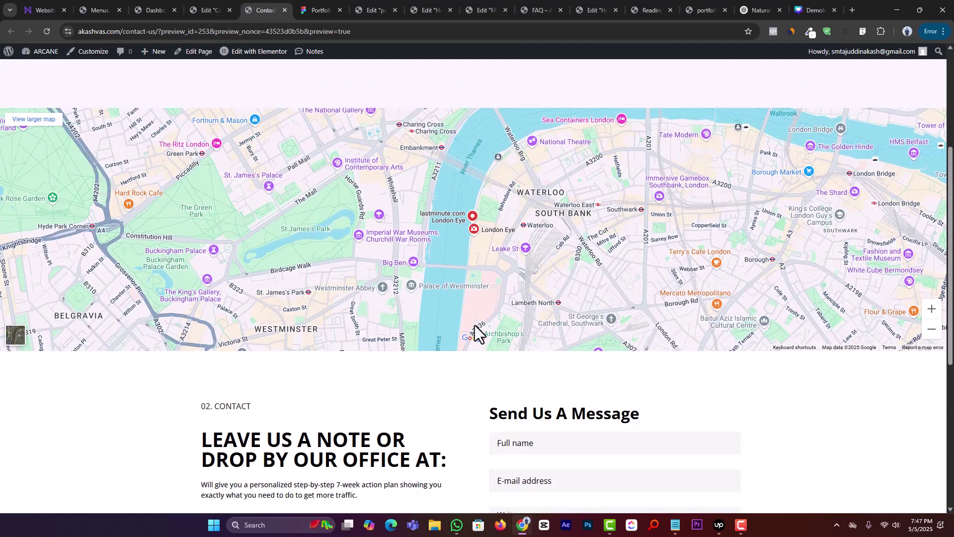
- Add the Contact Us page to the main Menu below Portfolio and save the menu
click(145, 8)
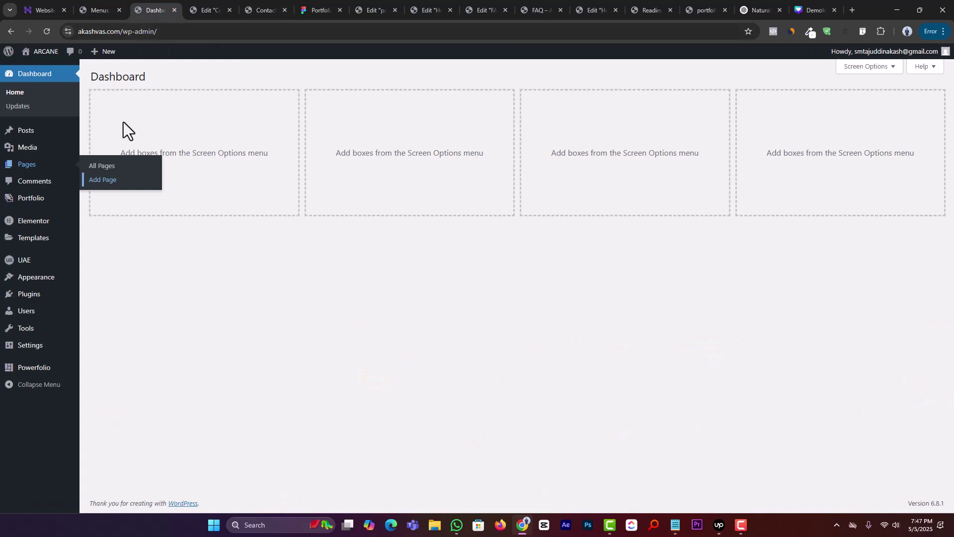
click(102, 10)
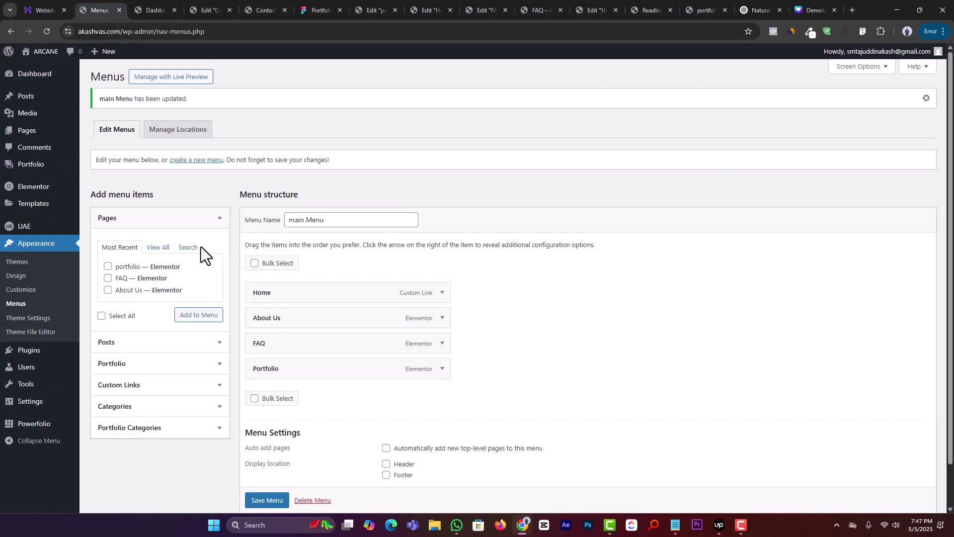
scroll(271, 507, down, 1)
click(268, 476)
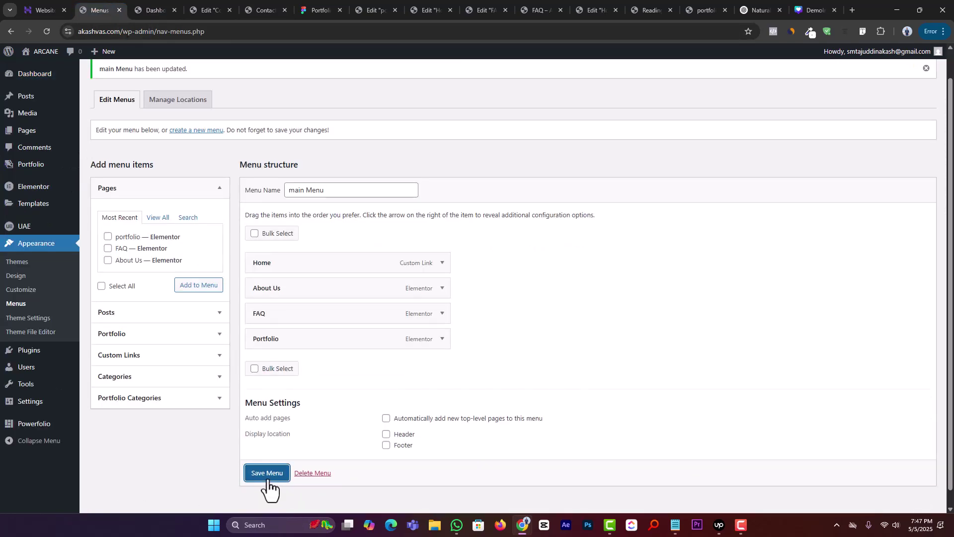
click(153, 268)
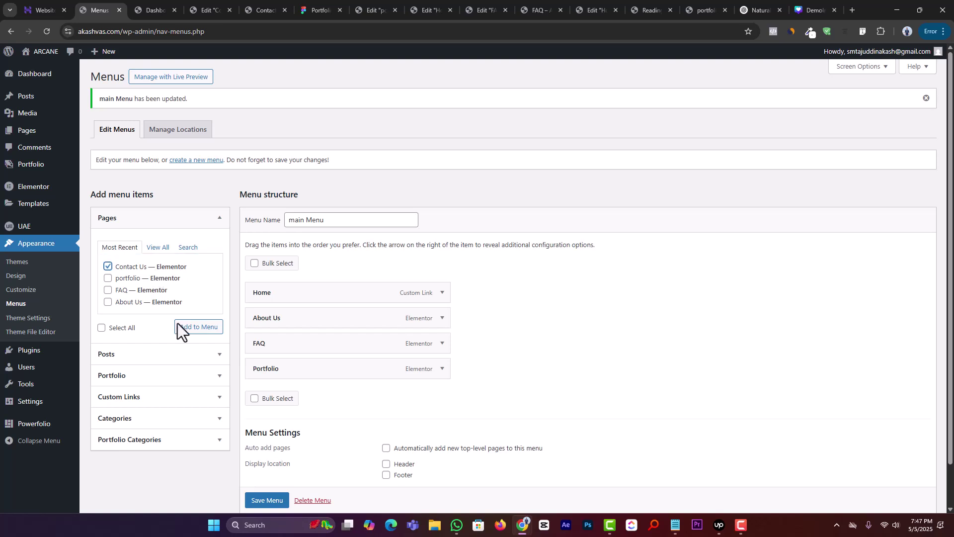
click(179, 327)
scroll(276, 504, down, 1)
click(276, 502)
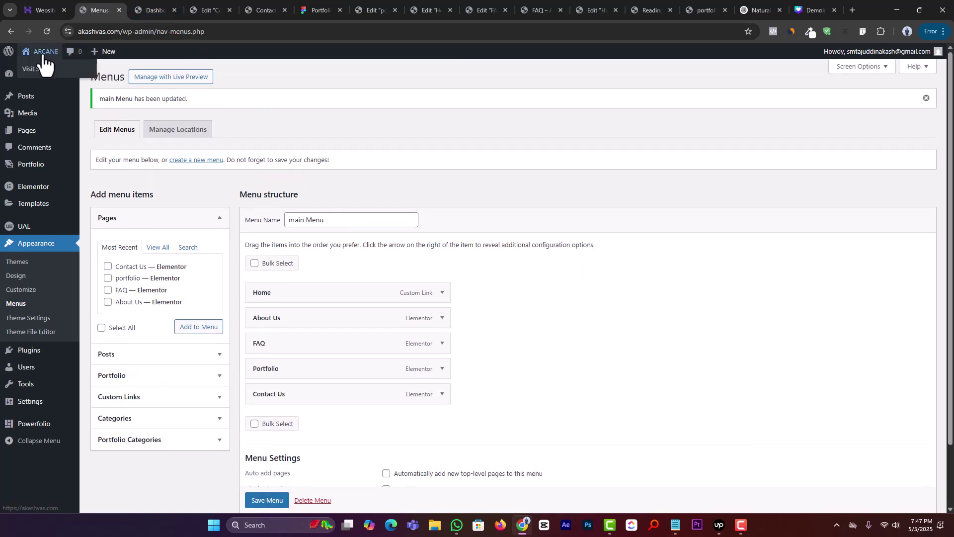
- Open the live site and review the Home page's navigation and all its sections down to the footer
click(40, 69)
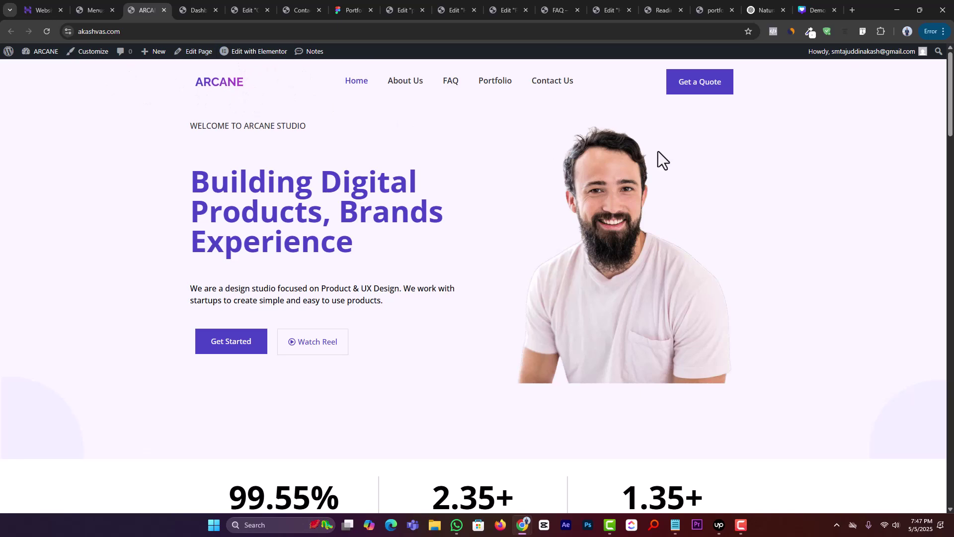
scroll(273, 134, down, 1)
scroll(299, 119, up, 1)
scroll(529, 175, down, 9)
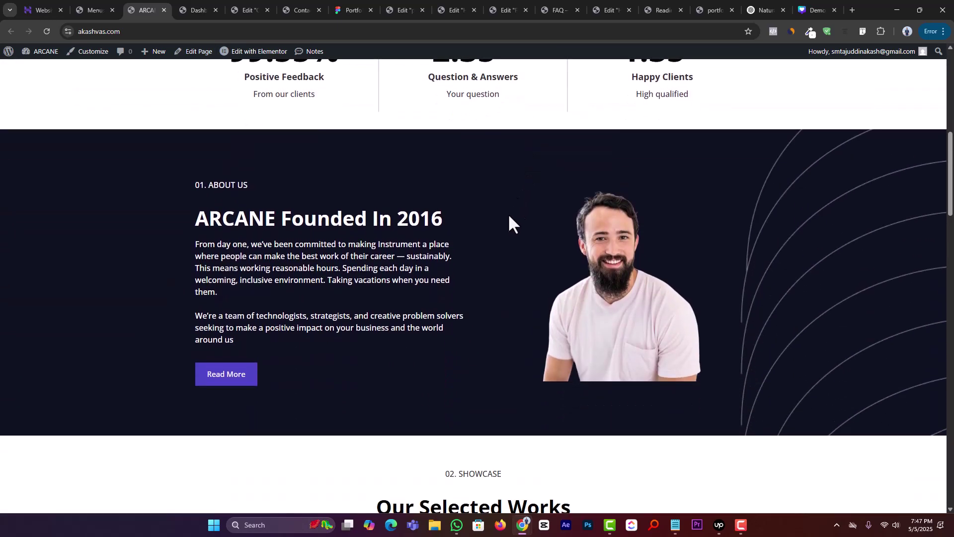
scroll(505, 233, down, 3)
scroll(493, 294, down, 4)
scroll(493, 294, down, 10)
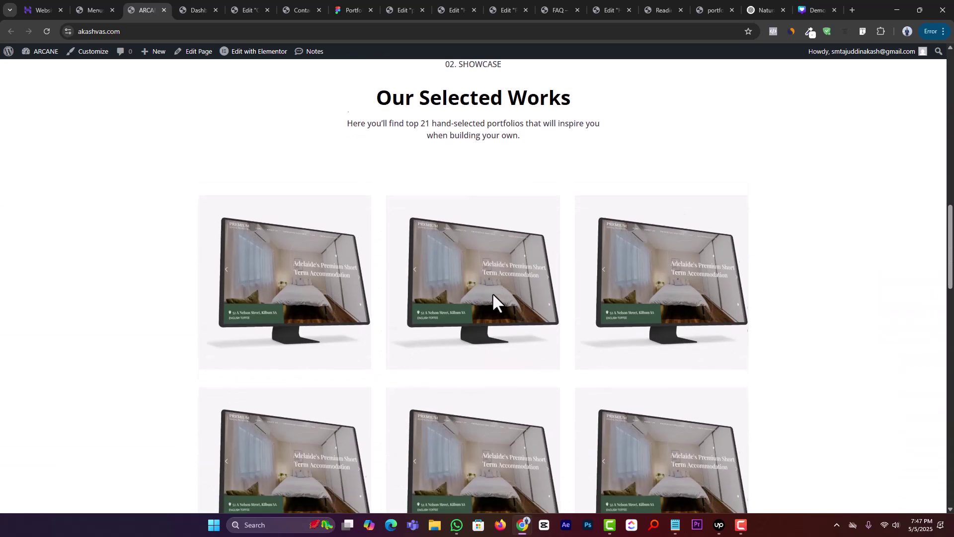
scroll(425, 301, down, 4)
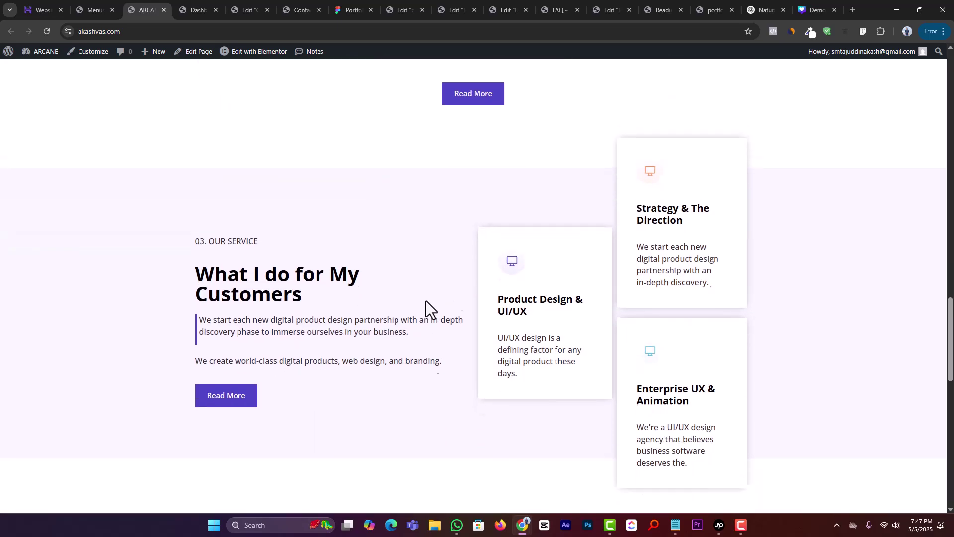
scroll(380, 303, down, 2)
scroll(82, 281, down, 9)
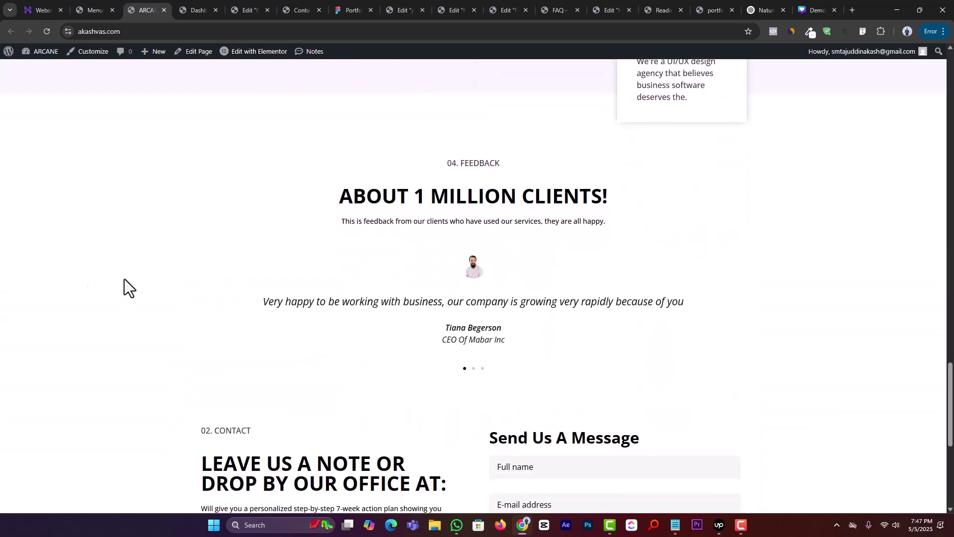
scroll(82, 281, down, 1)
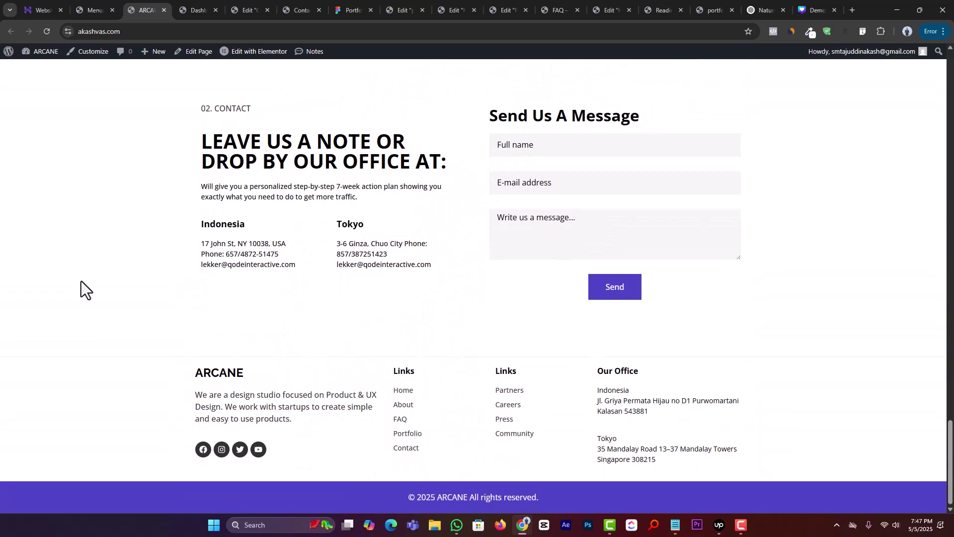
scroll(26, 326, up, 20)
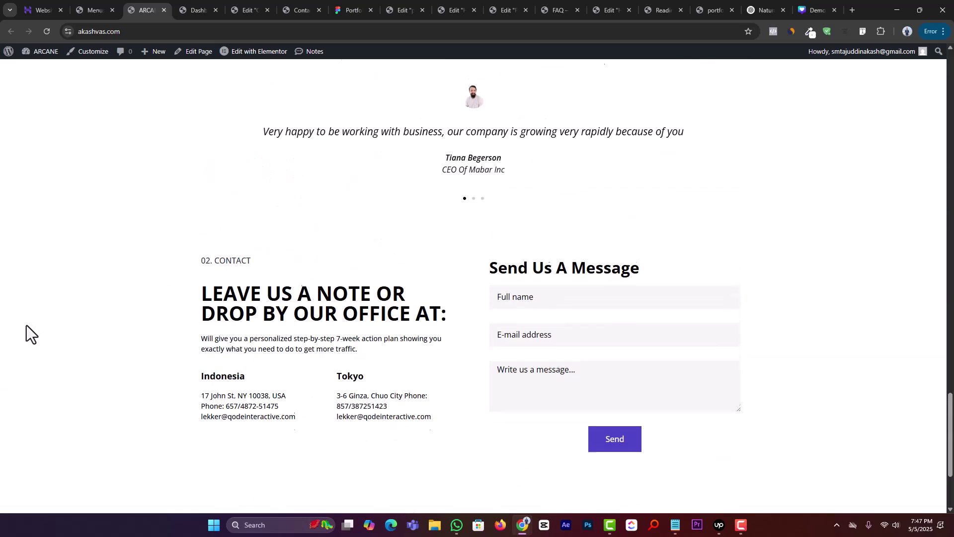
scroll(43, 315, up, 12)
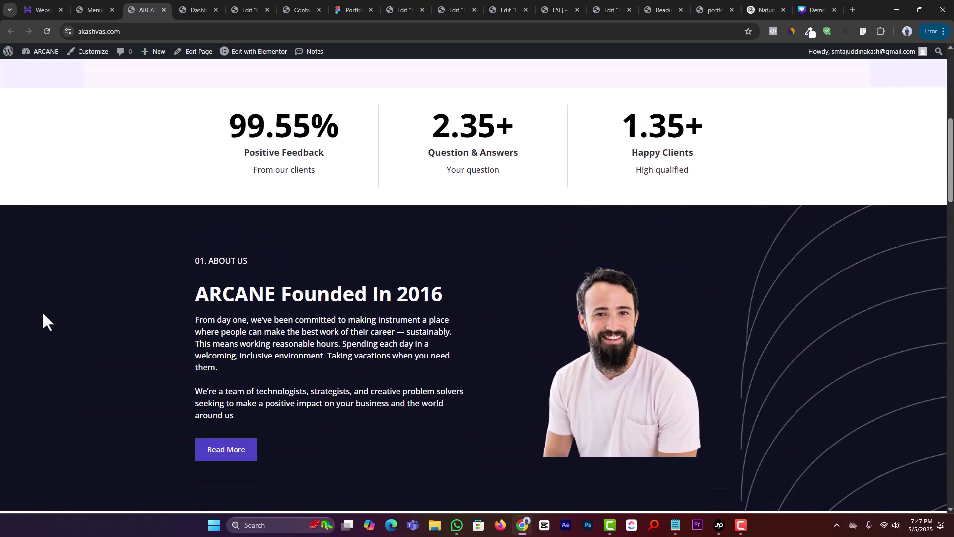
- Open the live About Us page and review its counters, service cards, about section and subscribe form
click(399, 82)
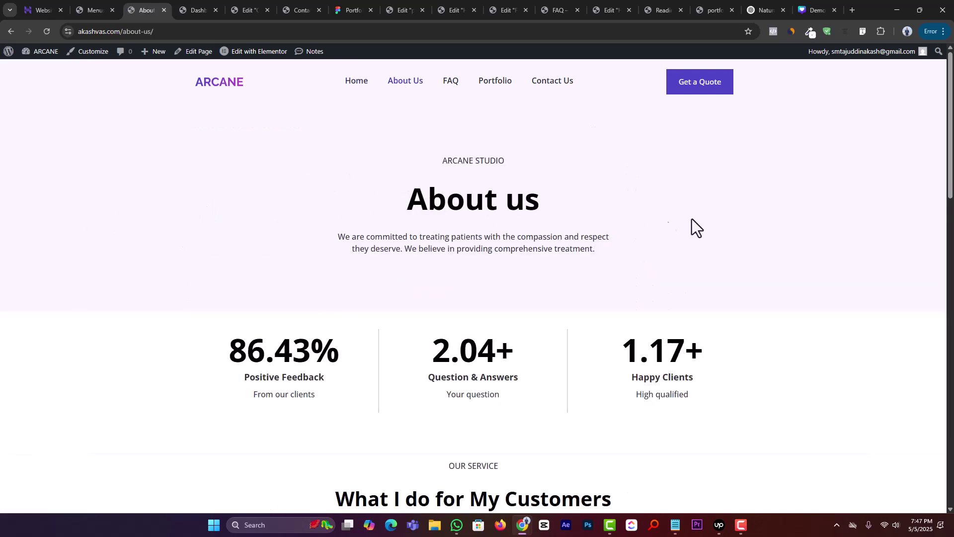
scroll(750, 219, down, 7)
scroll(749, 219, down, 8)
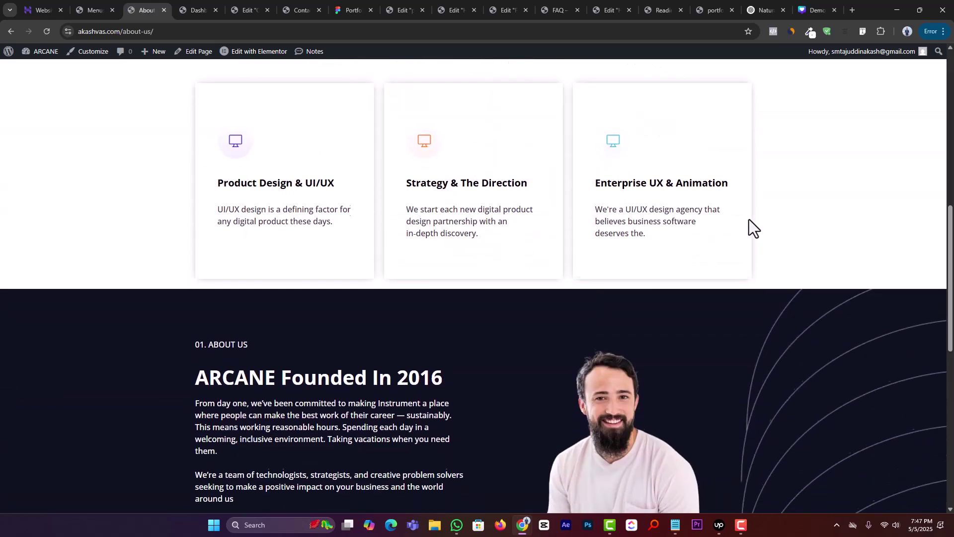
scroll(750, 219, down, 4)
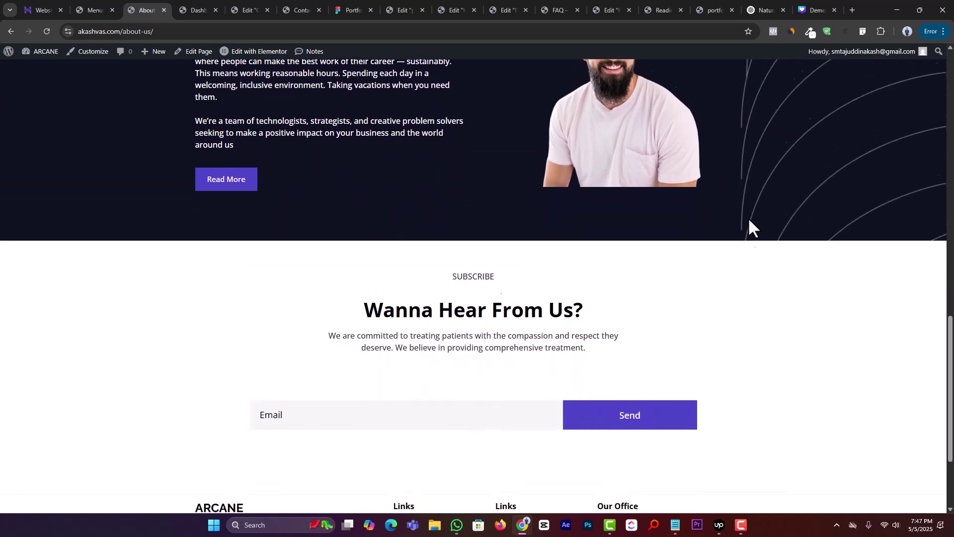
scroll(749, 219, up, 15)
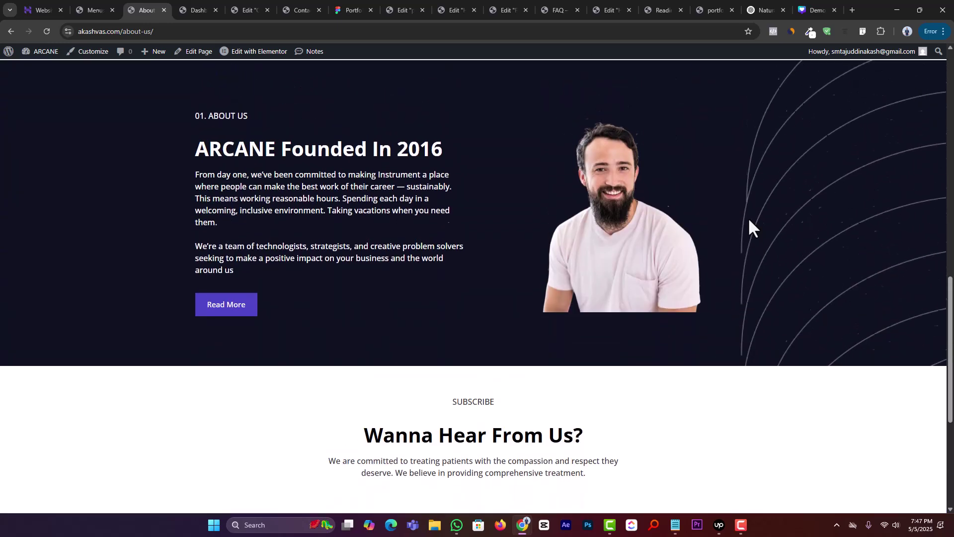
scroll(750, 219, up, 1)
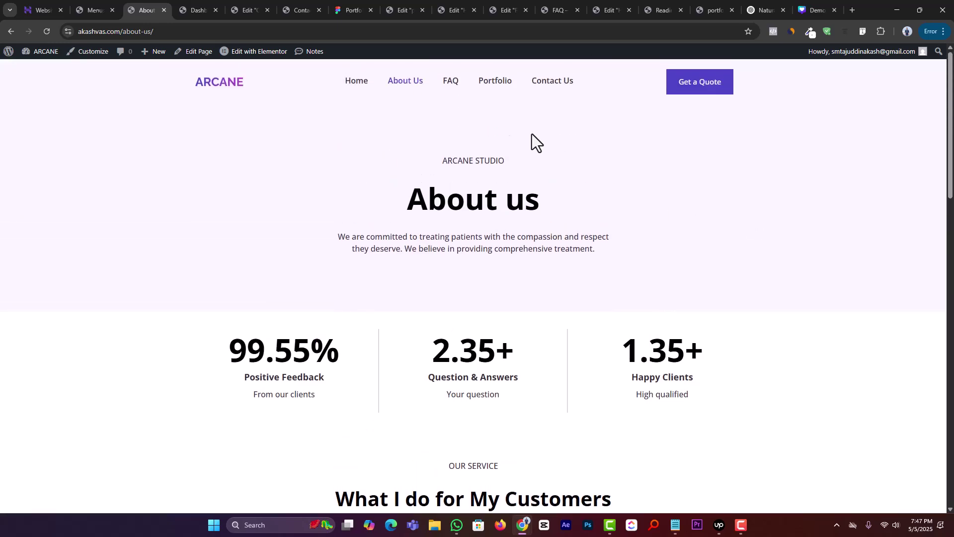
- Open the live FAQ page and review its search hero, question accordion and contact cards
click(449, 77)
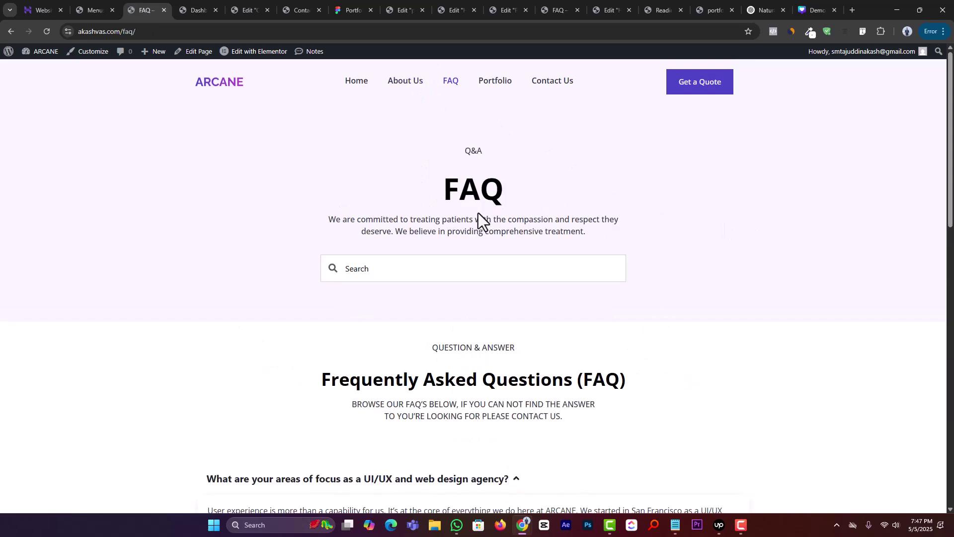
scroll(699, 222, down, 4)
scroll(698, 222, down, 10)
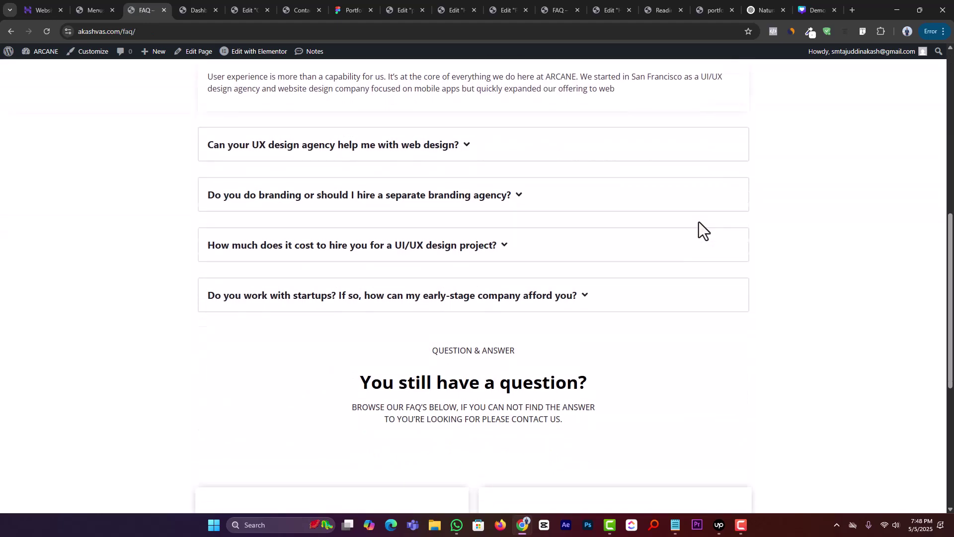
scroll(699, 222, up, 14)
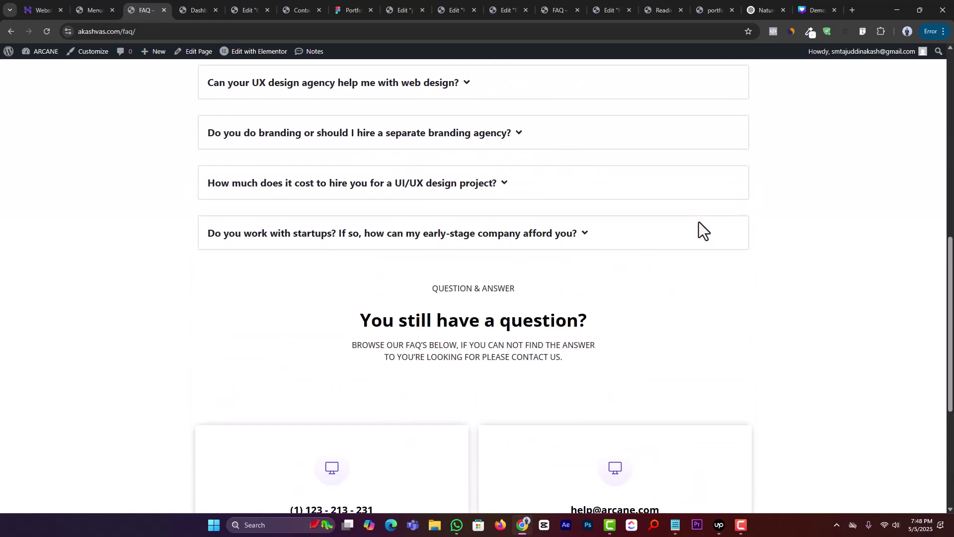
- Open the live Portfolio page and review the Our Selected Works grid, its project overlays and the footer
click(500, 82)
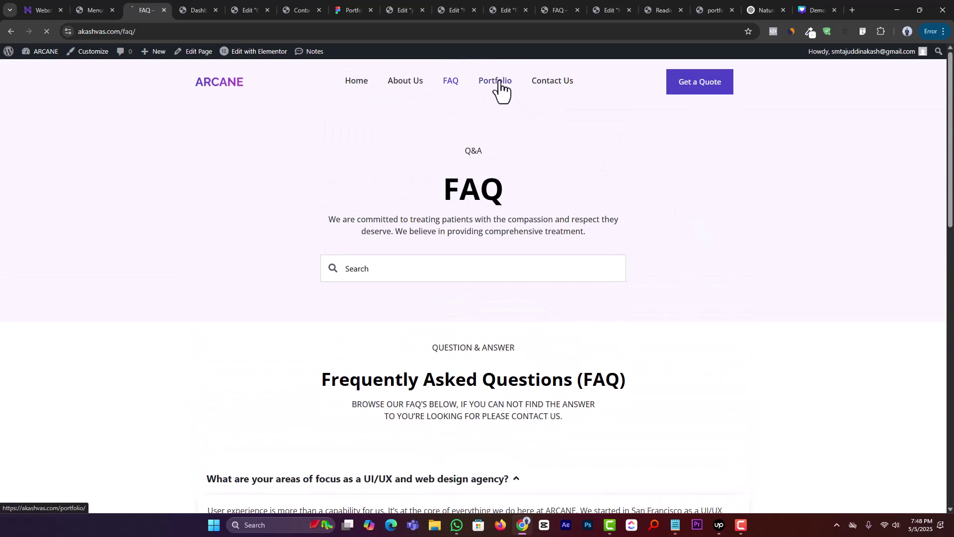
scroll(634, 172, down, 7)
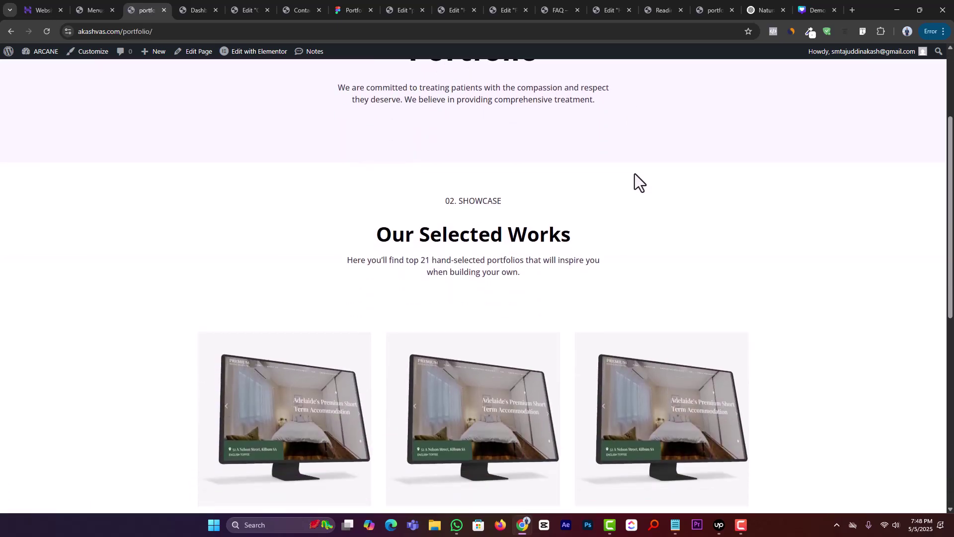
scroll(635, 187, down, 1)
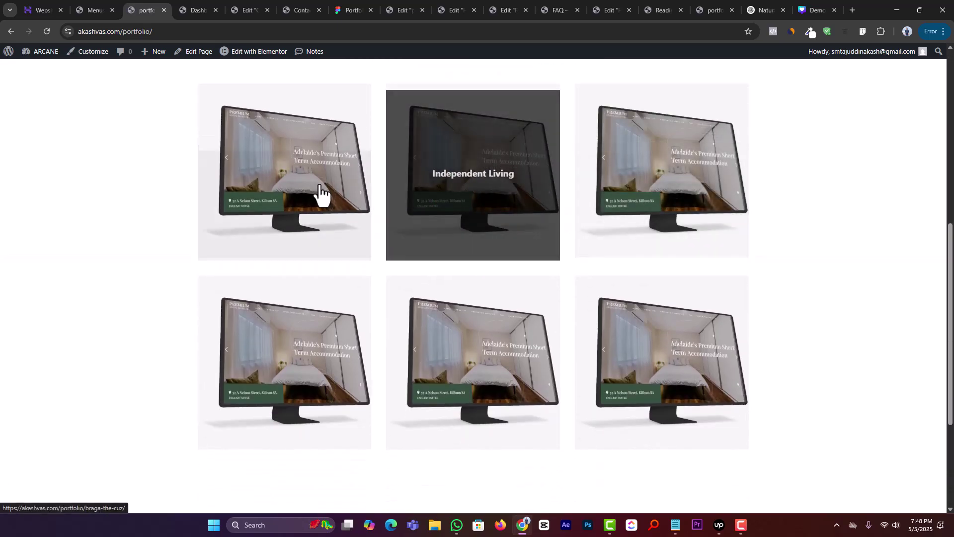
scroll(278, 223, down, 3)
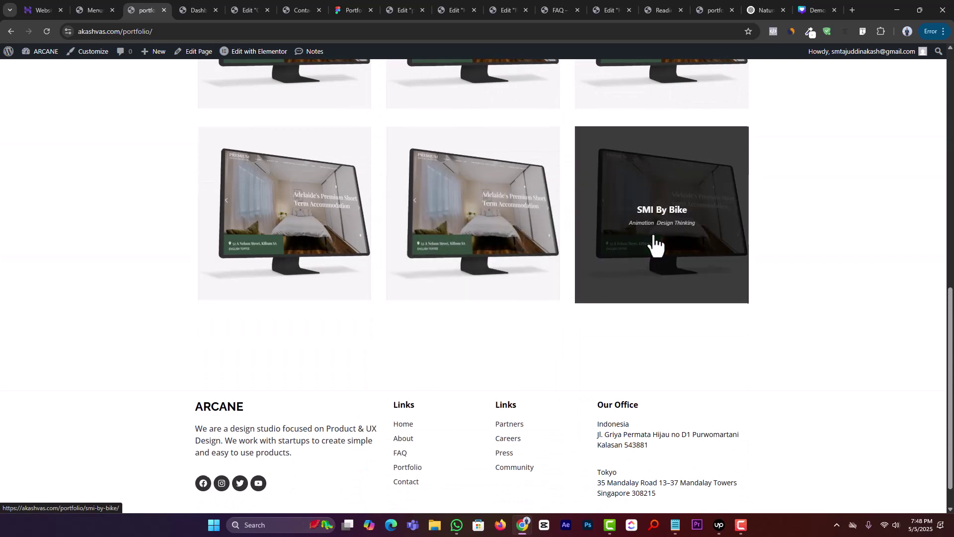
scroll(651, 245, up, 4)
scroll(654, 245, up, 7)
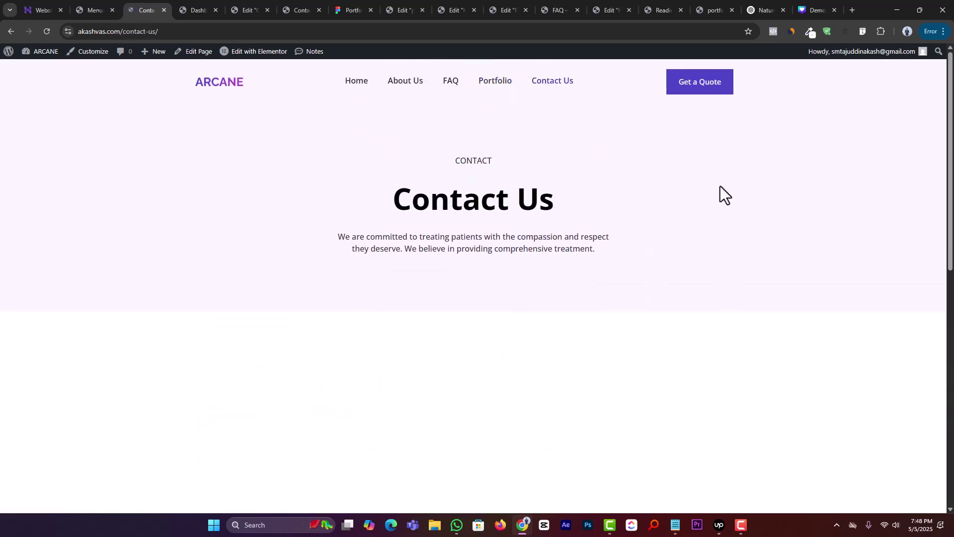
- Review the live Contact Us page's hero, map, office details, message form and footer
scroll(720, 185, down, 1)
scroll(720, 186, down, 9)
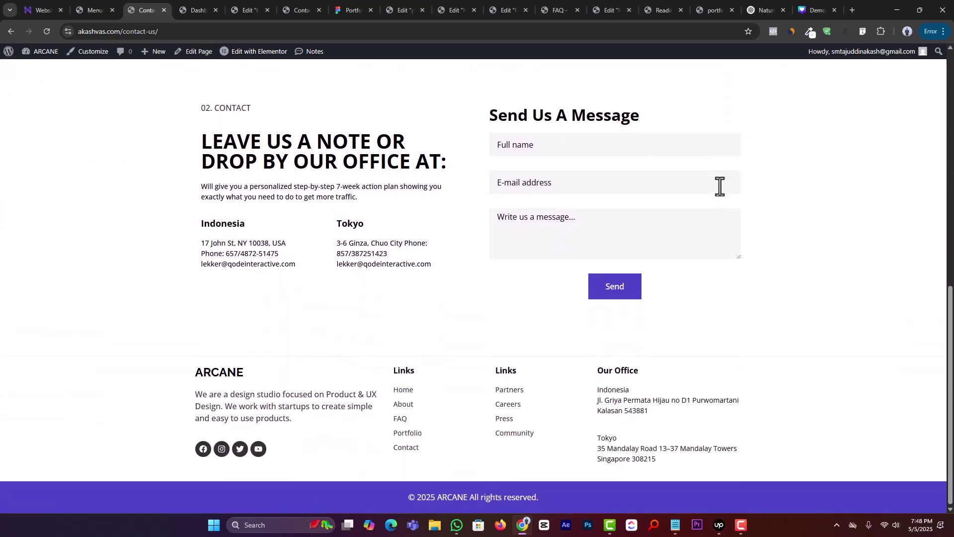
scroll(712, 281, up, 10)
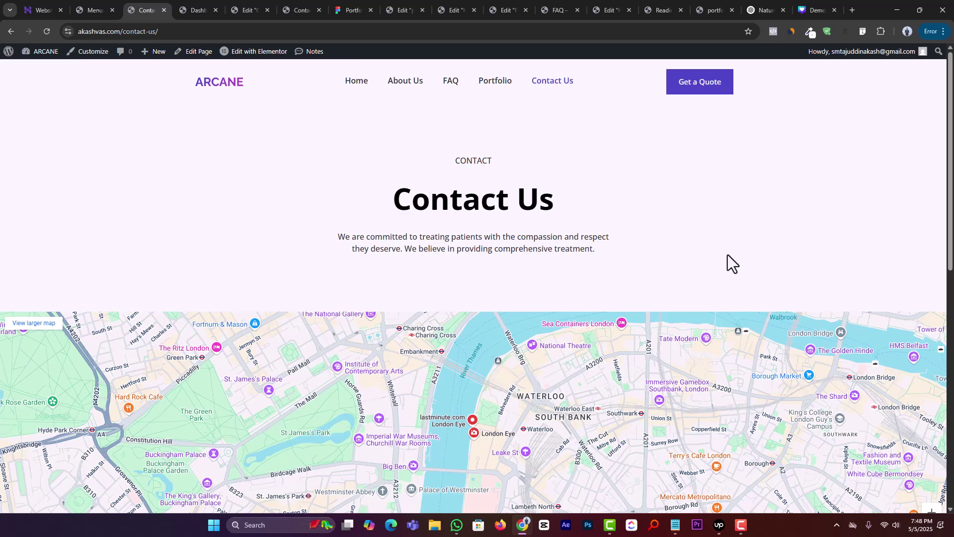
- Switch to the Figma design and examine the contact us frame from its footer up to its header
click(351, 9)
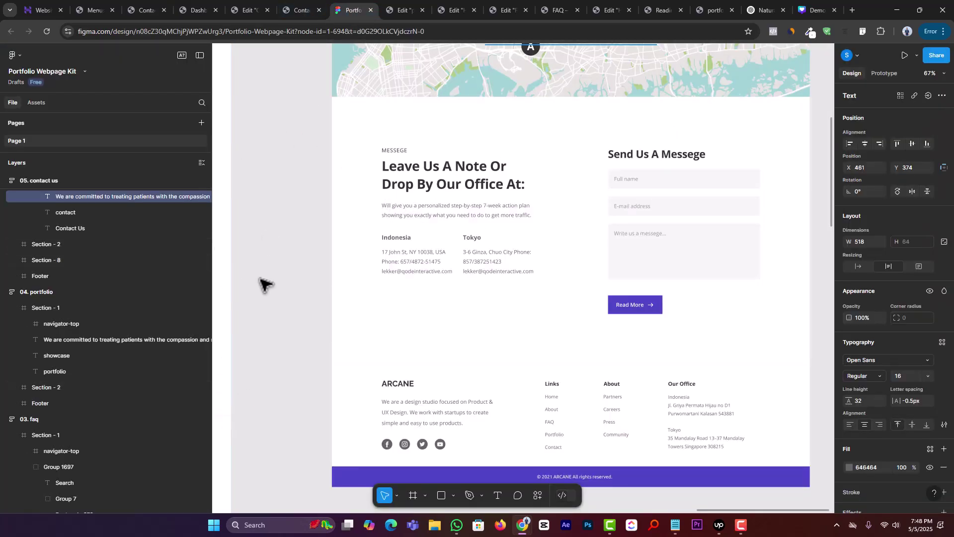
scroll(435, 339, up, 2)
scroll(435, 340, up, 1)
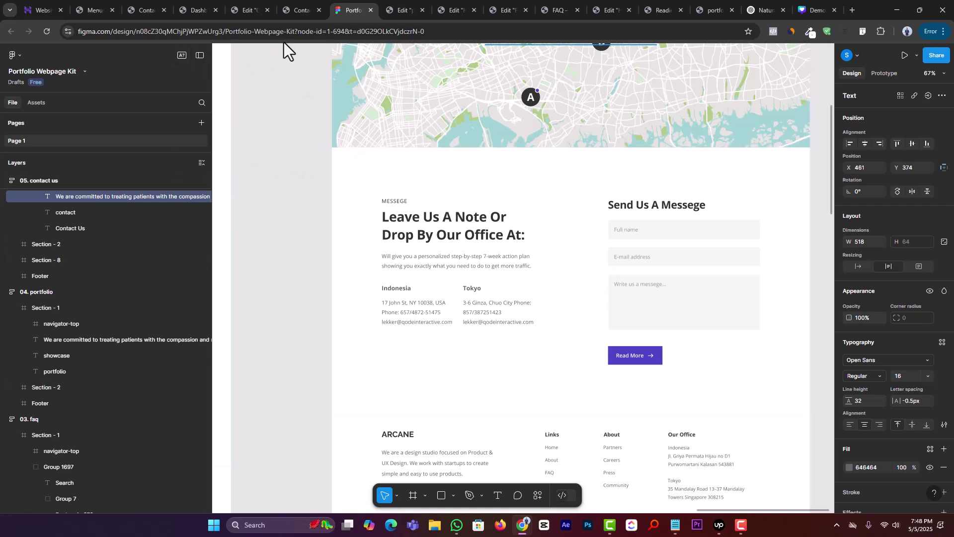
scroll(450, 226, up, 5)
scroll(451, 225, up, 6)
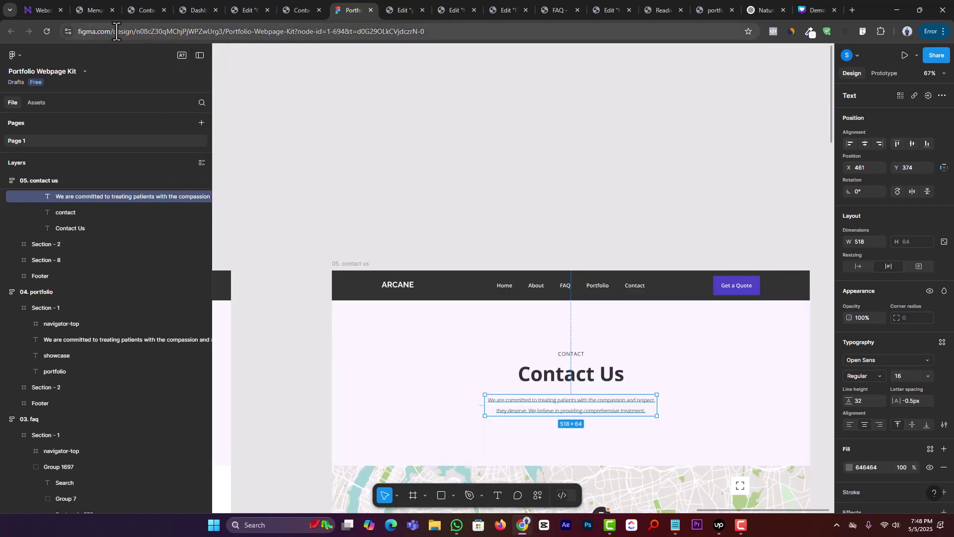
- Leave the design file for Figma's home page by trimming the address to figma.com, and dismiss the Config announcement banner
drag(114, 33, 524, 39)
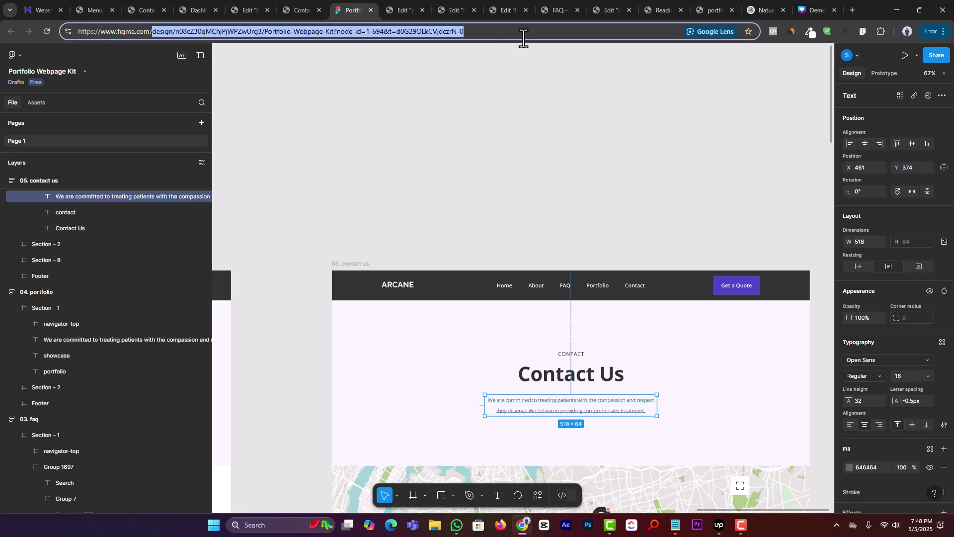
key(BackSpace)
key(Return)
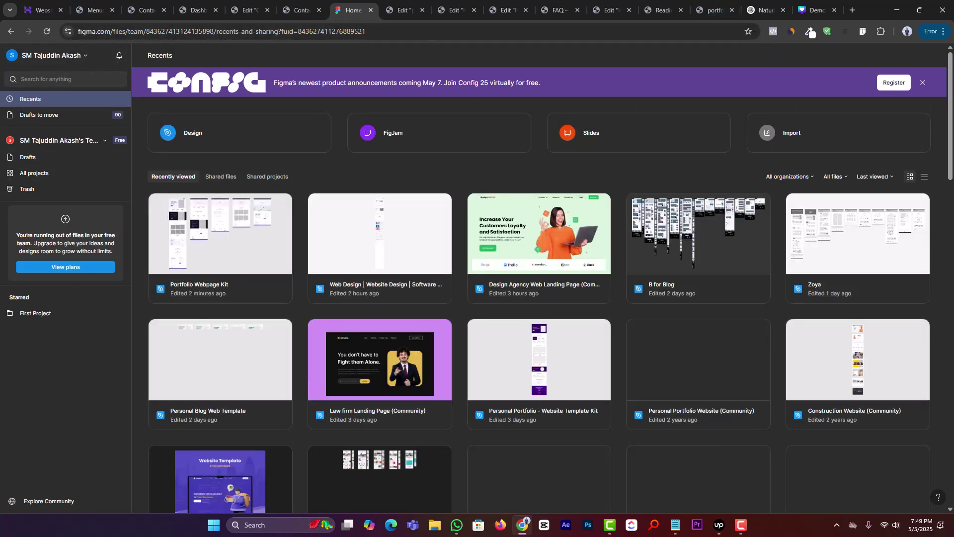
click(923, 83)
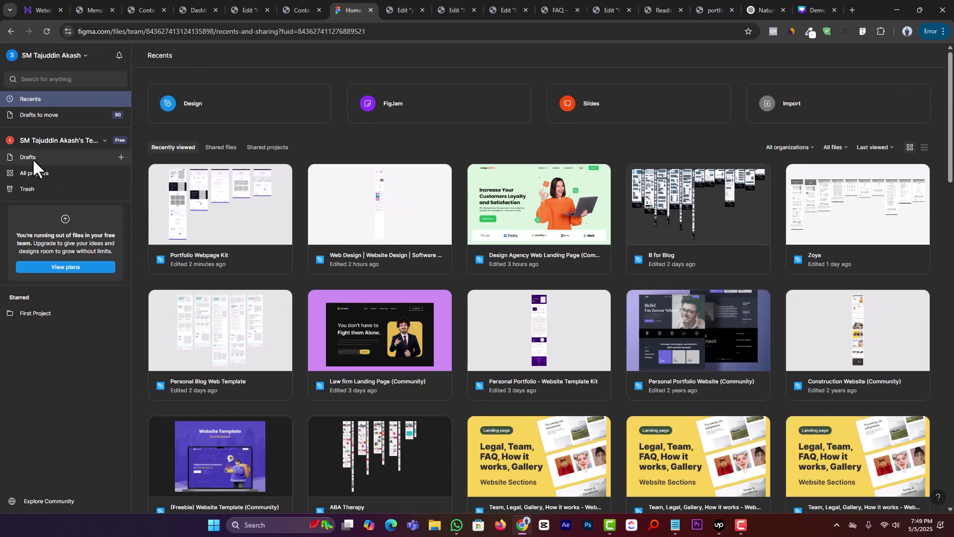
- Import Portfolio Webpage Kit.fig from the downloaded portfolio-webpage-kit folder into the Figma drafts
click(119, 156)
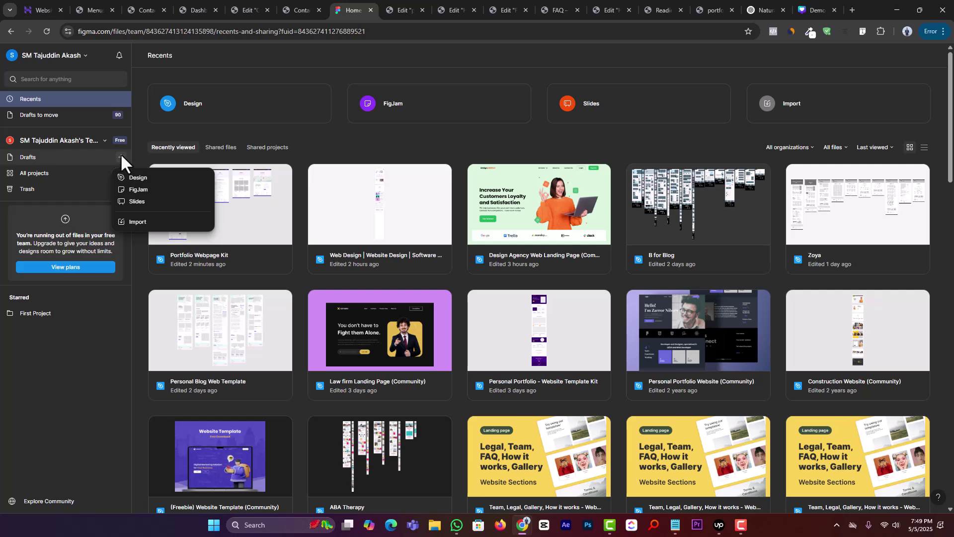
click(154, 225)
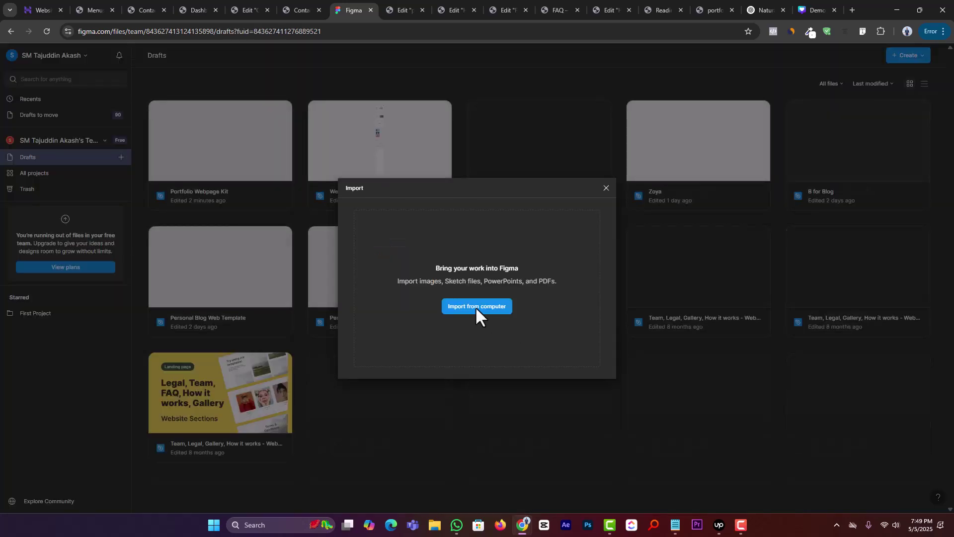
click(475, 306)
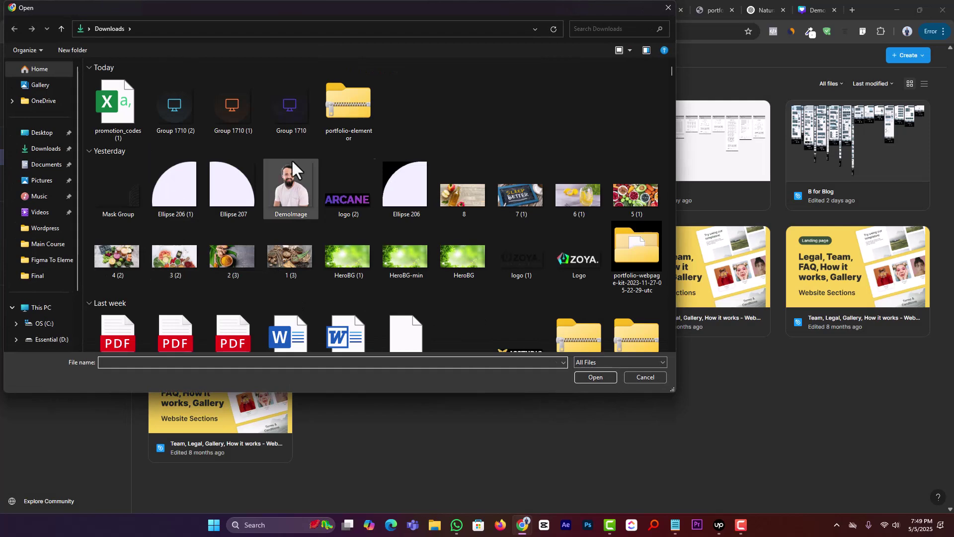
scroll(473, 226, down, 4)
scroll(624, 162, up, 2)
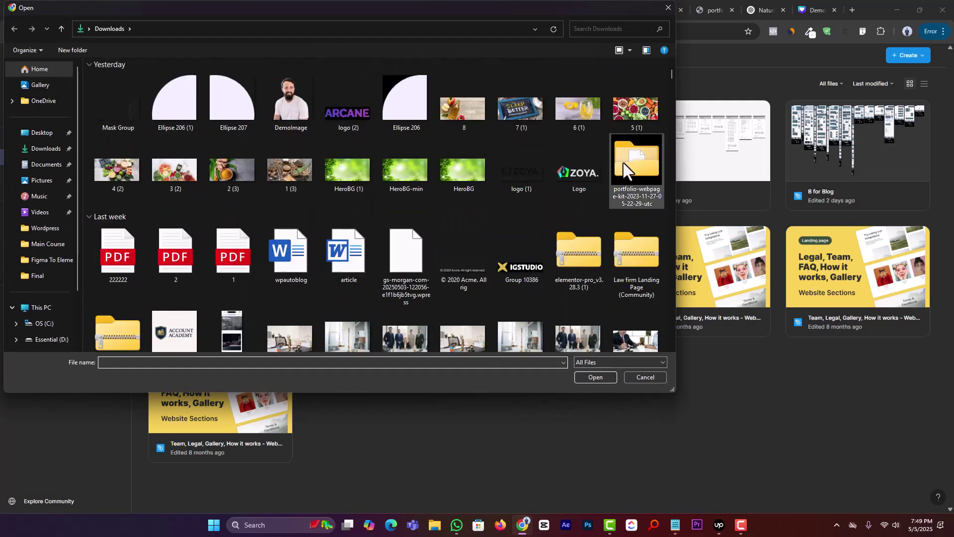
double_click(637, 160)
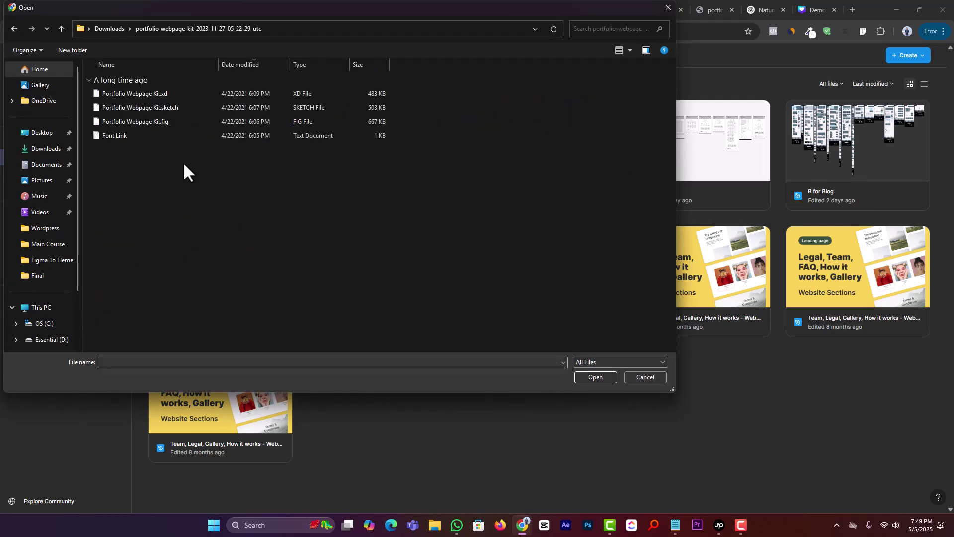
click(168, 121)
double_click(141, 121)
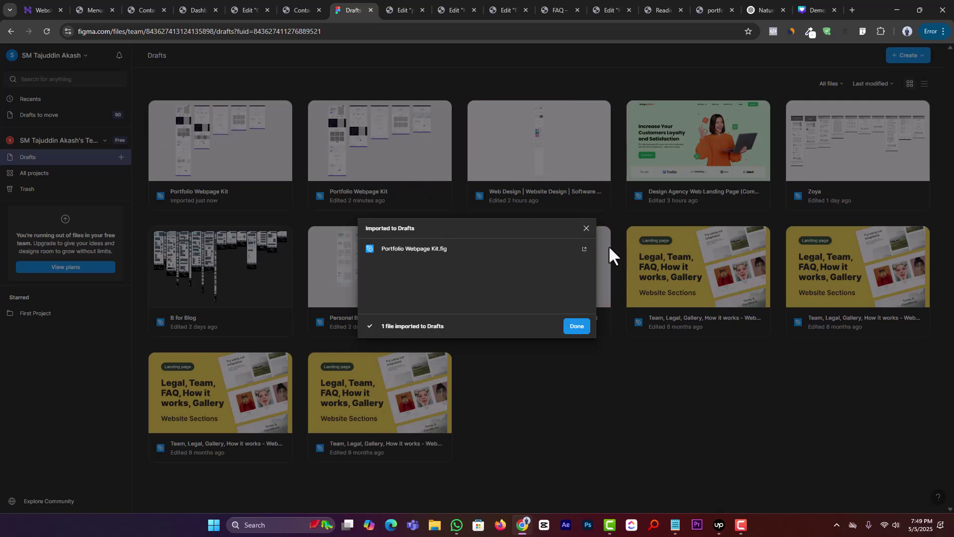
- View the imported Portfolio Webpage Kit and close it, dismiss the import summary, and reopen the earlier Portfolio Webpage Kit draft
click(585, 250)
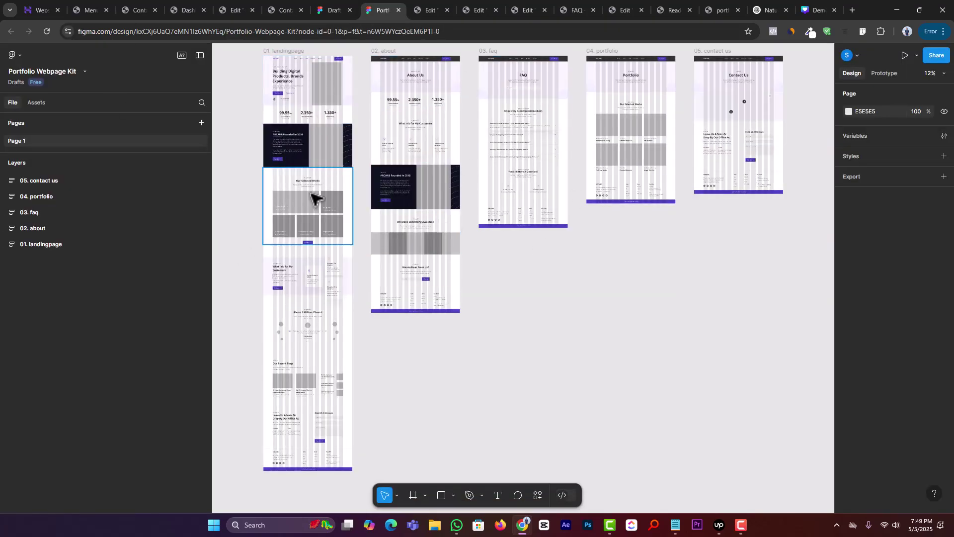
click(397, 9)
click(586, 227)
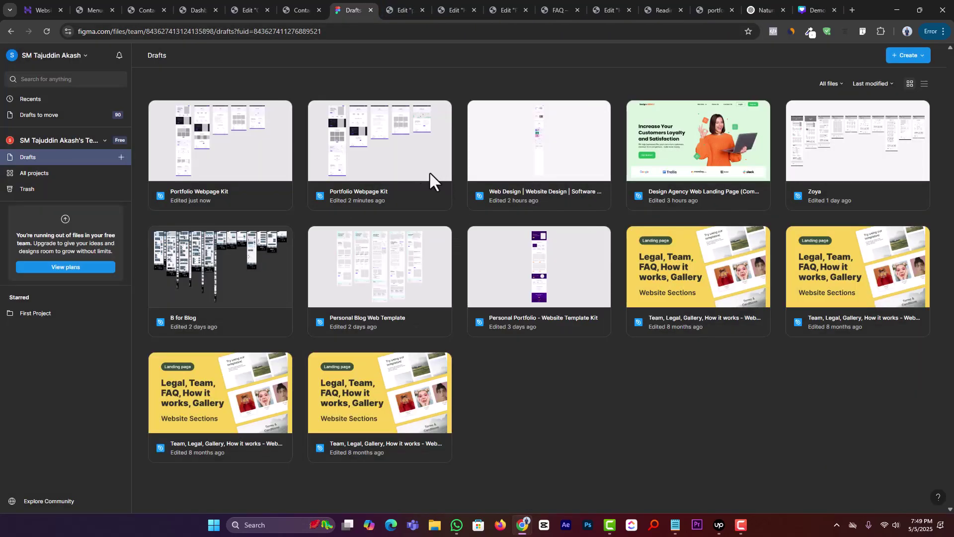
double_click(410, 152)
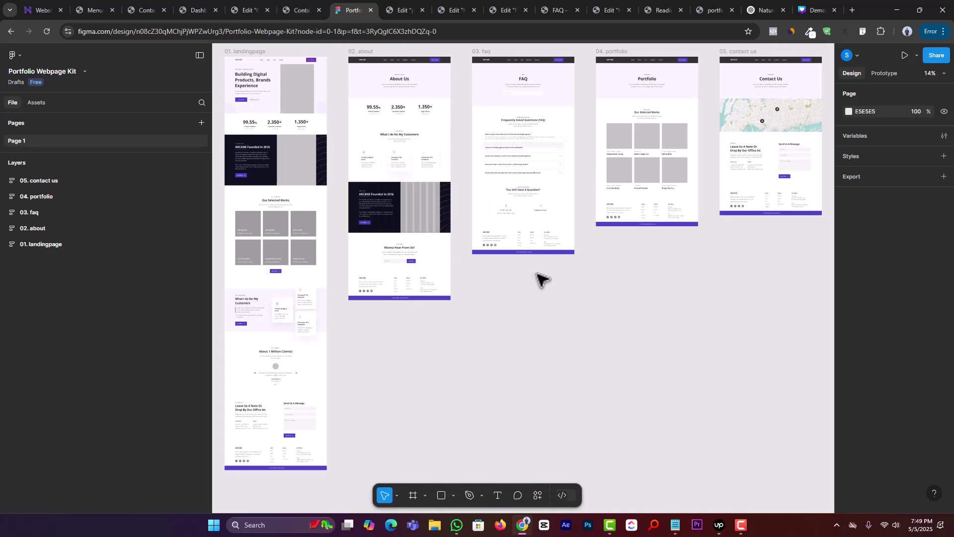
- Go back through the Contact Us editor and live page to the WordPress Menus page
click(279, 6)
click(254, 9)
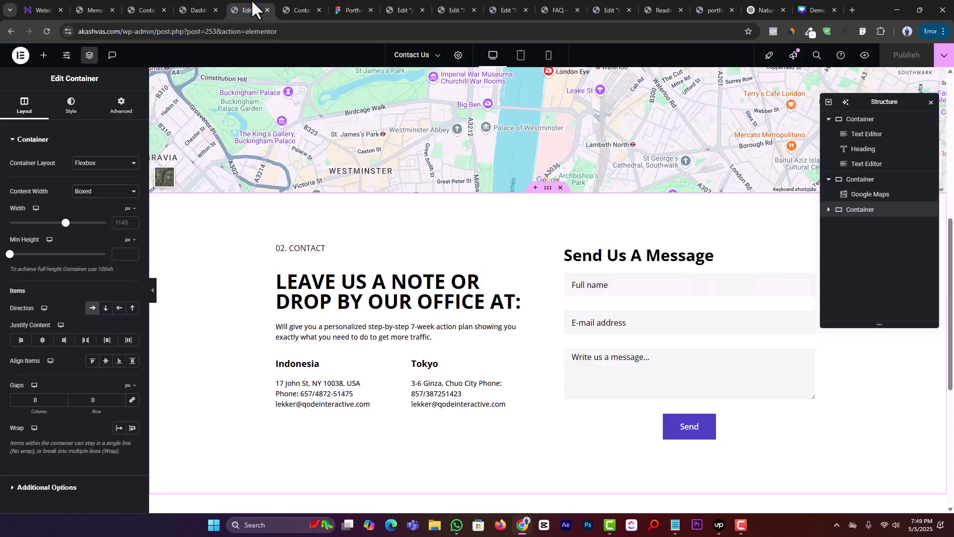
click(199, 9)
click(148, 8)
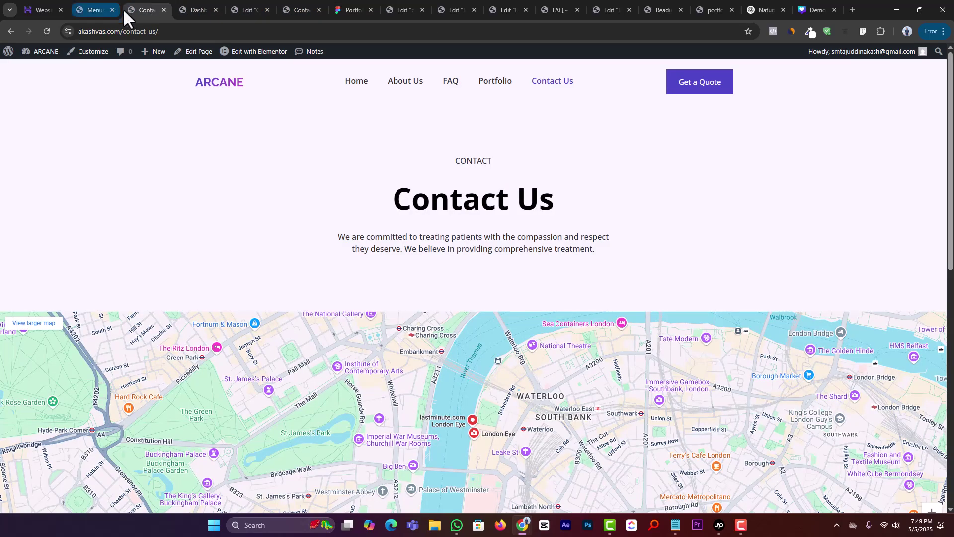
click(94, 10)
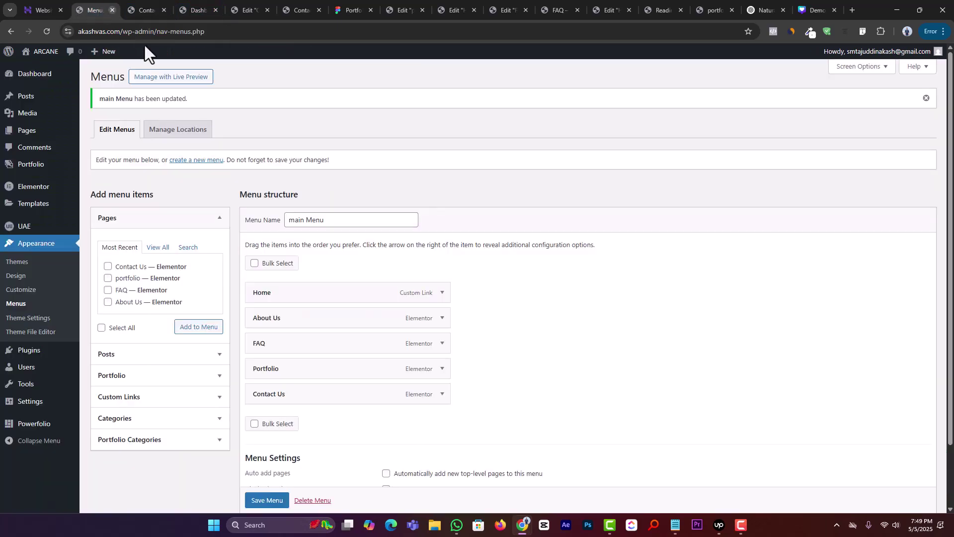